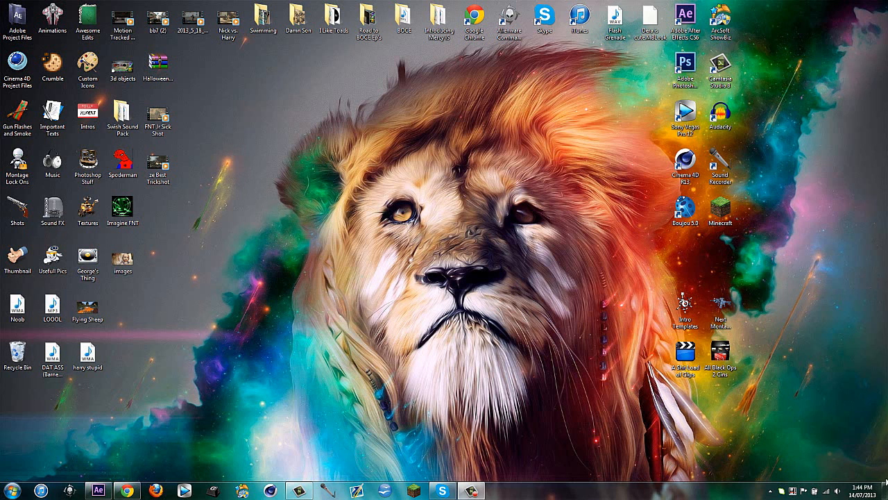
{"action": "left_click_drag", "start_coordinate": [887, 477], "coordinate": [793, 20]}
{"action": "left_click_drag", "start_coordinate": [885, 3], "coordinate": [31, 378]}
{"action": "left_click", "coordinate": [292, 254]}
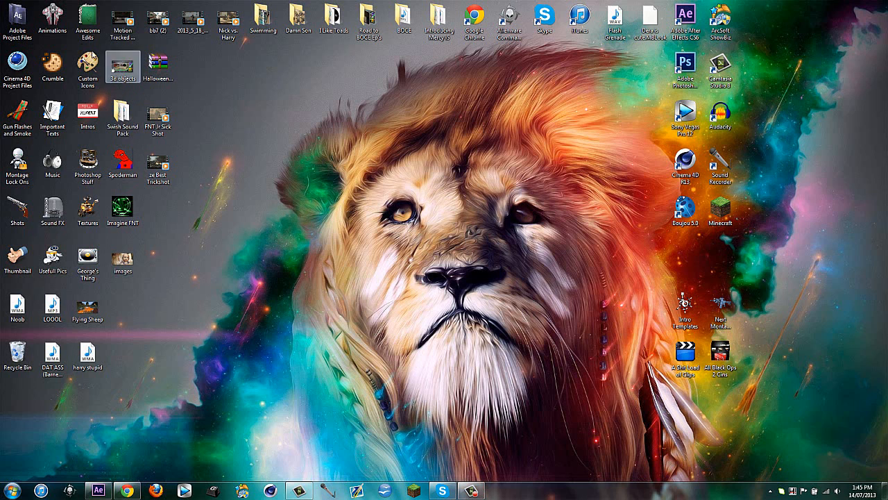
{"action": "left_click_drag", "start_coordinate": [1, 1], "coordinate": [740, 393]}
{"action": "left_click_drag", "start_coordinate": [748, 385], "coordinate": [2, 2]}
{"action": "left_click", "coordinate": [255, 73]}
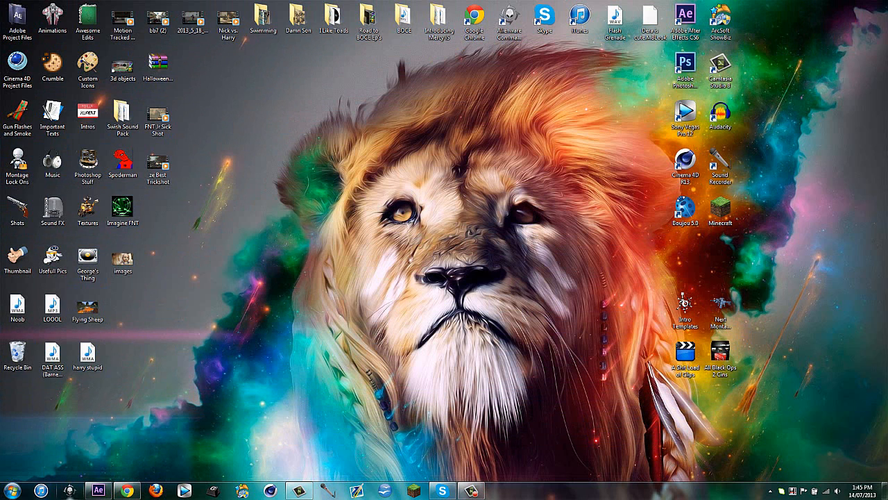
Switch to After Effects, scrub through Main Comp around the 50-second mark and open the Second Clip composition
{"action": "left_click", "coordinate": [98, 490]}
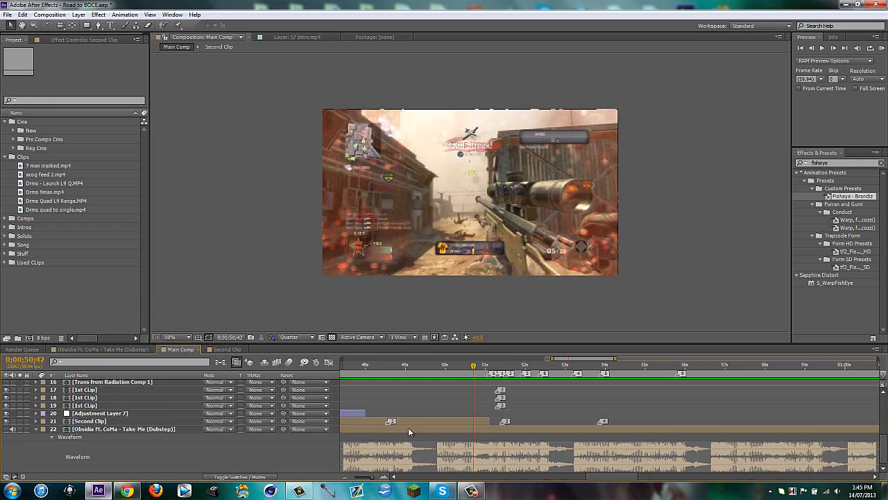
{"action": "mouse_move", "coordinate": [475, 367]}
{"action": "left_mouse_down"}
{"action": "mouse_move", "coordinate": [671, 375]}
{"action": "mouse_move", "coordinate": [451, 368]}
{"action": "mouse_move", "coordinate": [461, 369]}
{"action": "left_mouse_up"}
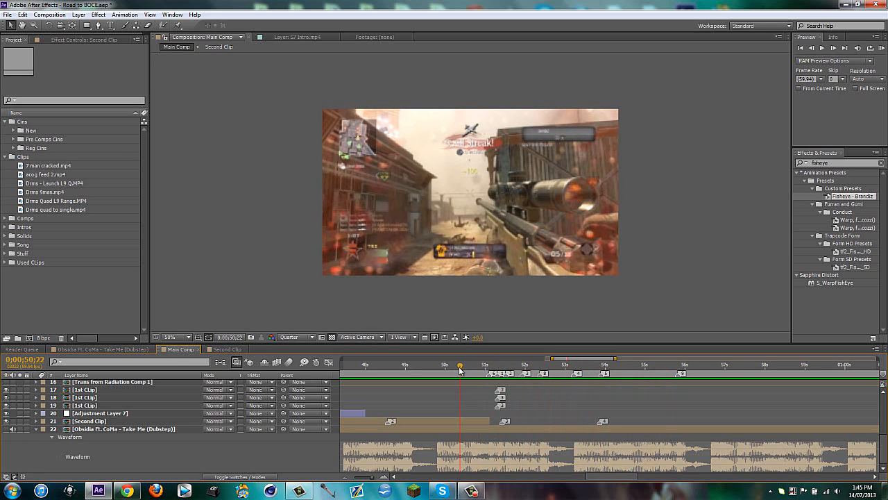
{"action": "left_click_drag", "start_coordinate": [459, 370], "coordinate": [446, 367]}
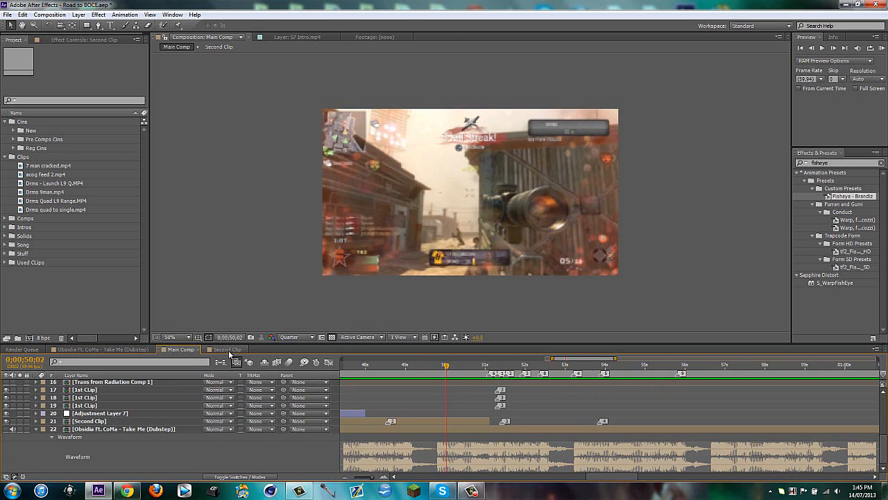
{"action": "left_click", "coordinate": [229, 350]}
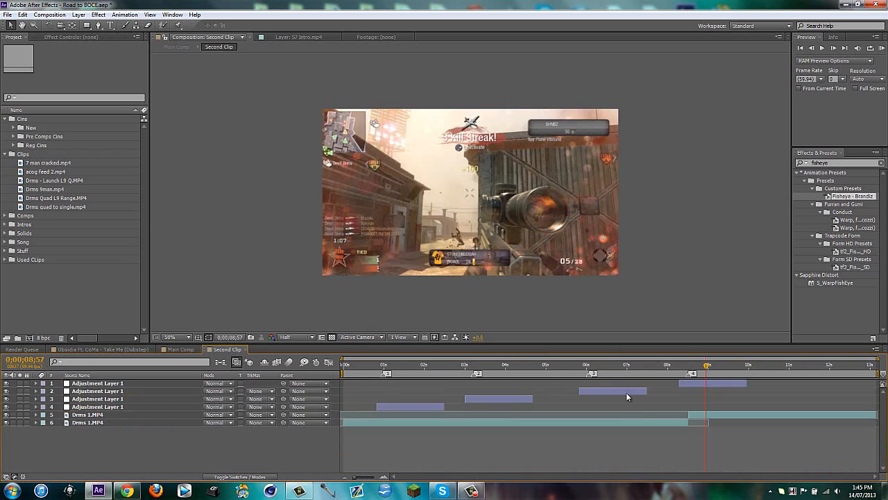
{"action": "left_click", "coordinate": [169, 350]}
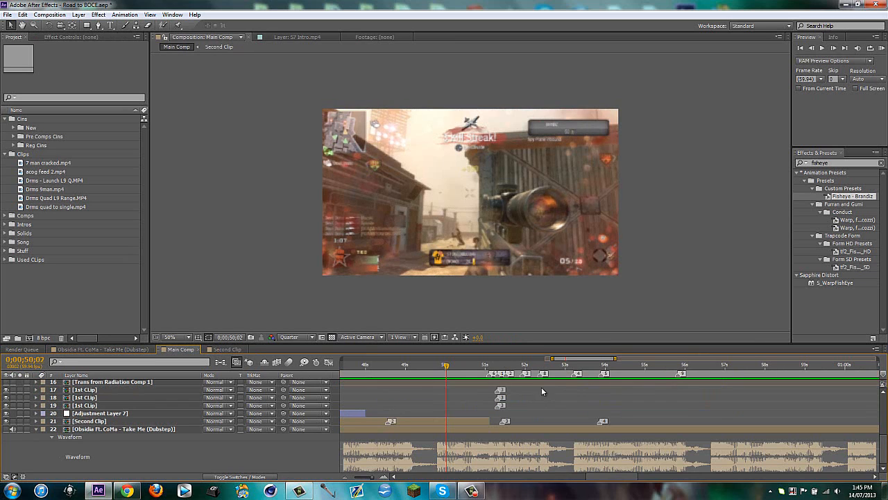
{"action": "left_click_drag", "start_coordinate": [445, 369], "coordinate": [456, 365]}
{"action": "left_click", "coordinate": [227, 349]}
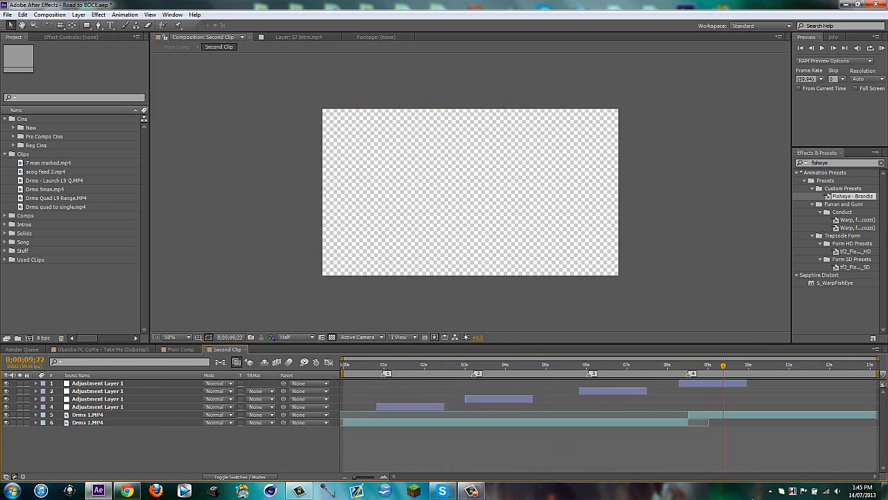
Reveal the Twixtor Speed % keyframes of the upper Drms 1.MP4 layer and go to the last one at 0;00;09;21
{"action": "left_click_drag", "start_coordinate": [725, 369], "coordinate": [699, 366]}
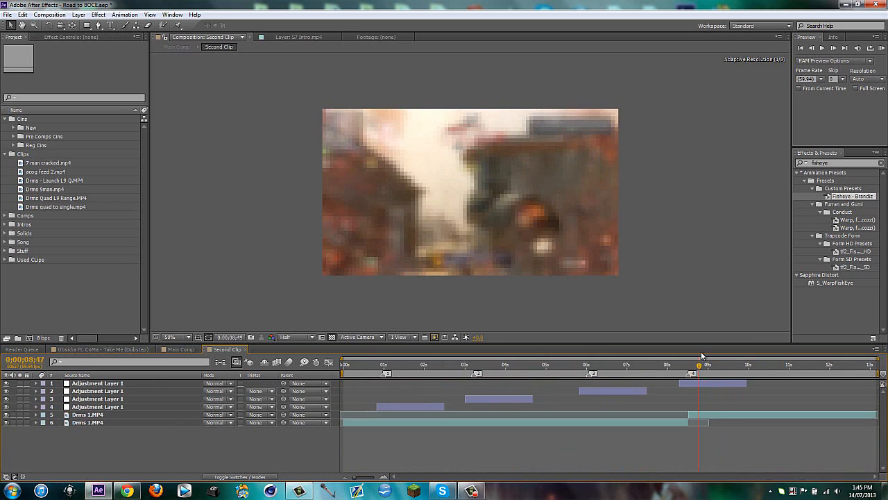
{"action": "left_click", "coordinate": [710, 412]}
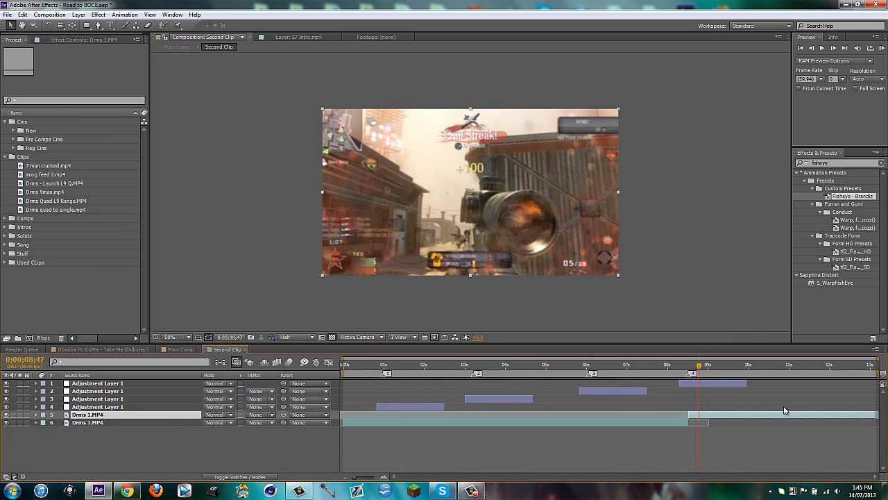
{"action": "key", "text": "u"}
{"action": "left_click", "coordinate": [19, 431]}
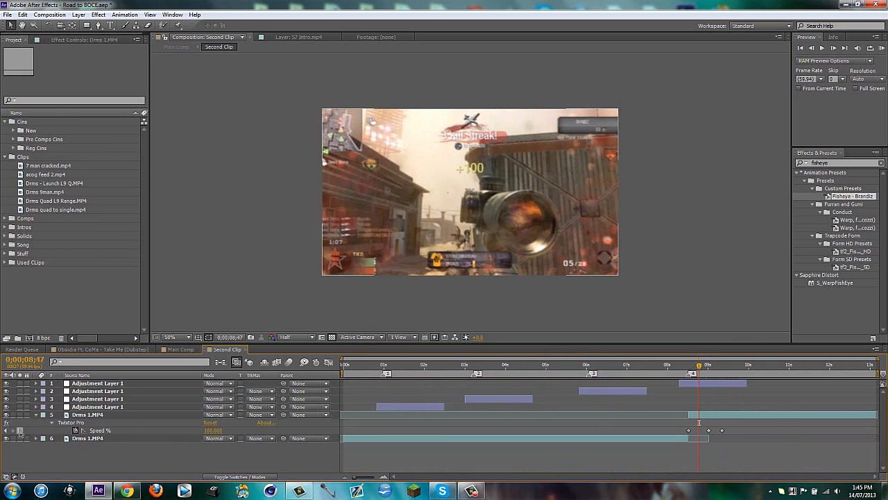
{"action": "left_click", "coordinate": [19, 430]}
{"action": "left_click", "coordinate": [20, 430]}
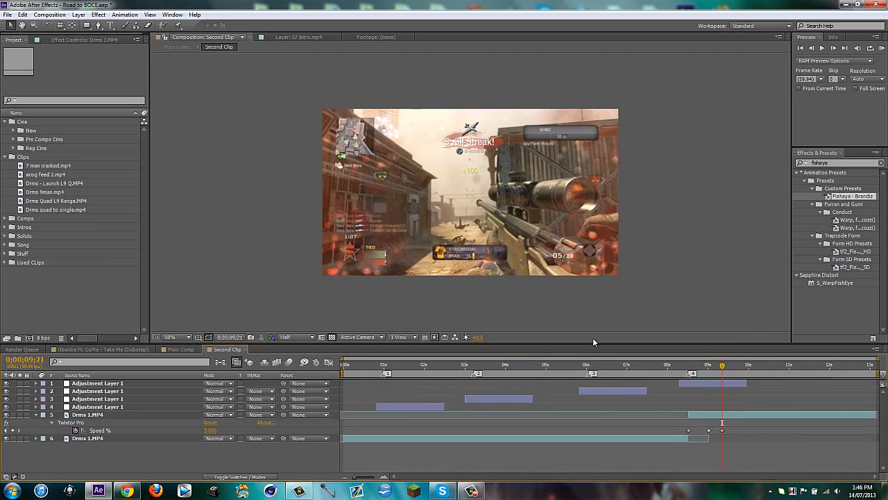
Create a new solid layer named Matte with the default size and color
{"action": "left_click", "coordinate": [758, 415]}
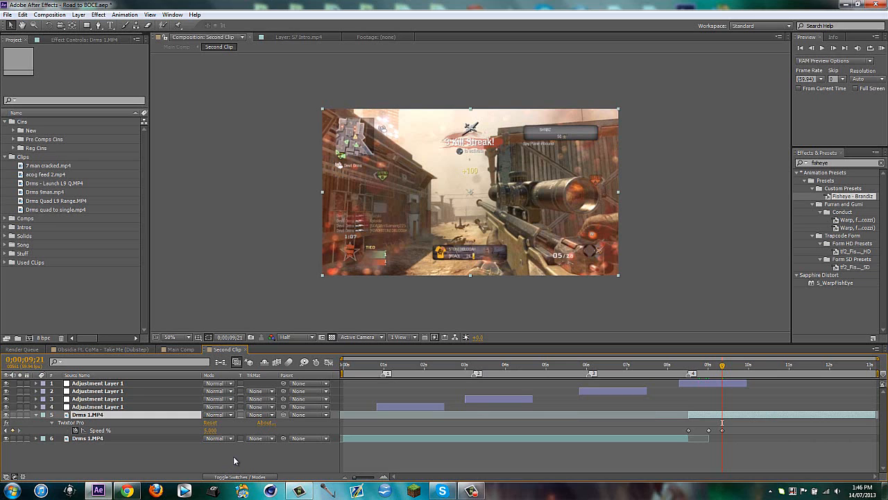
{"action": "key", "text": "ctrl+y"}
{"action": "type", "text": "Matte"}
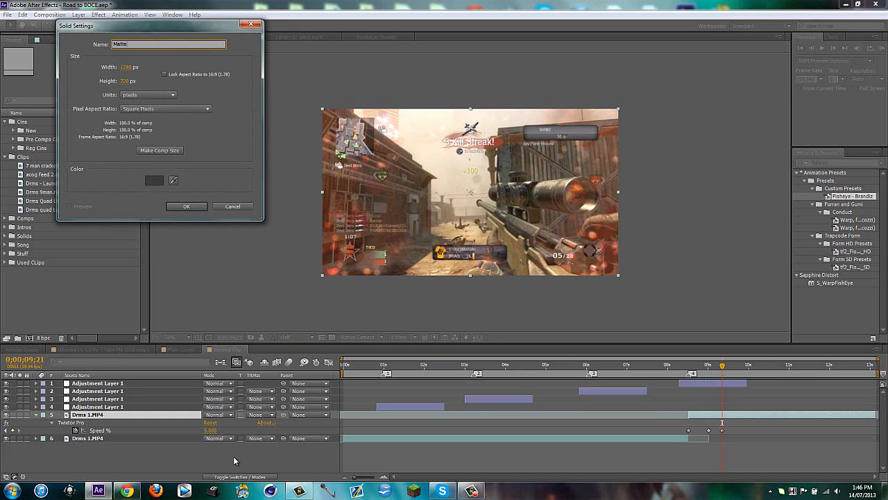
{"action": "key", "text": "Return"}
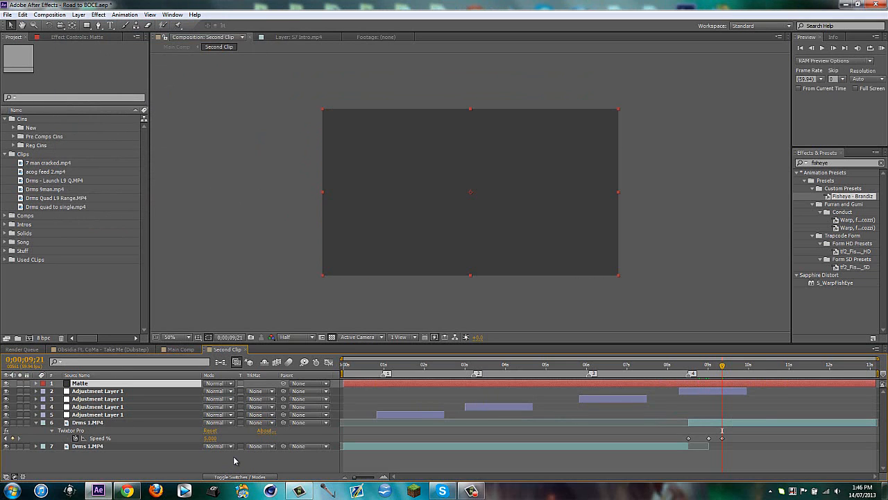
Trim the Matte layer's start to the playhead, place it directly above the upper Drms 1.MP4 layer and hide it
{"action": "key", "text": "alt+bracketleft"}
{"action": "left_click_drag", "start_coordinate": [97, 401], "coordinate": [95, 419]}
{"action": "left_click", "coordinate": [6, 415]}
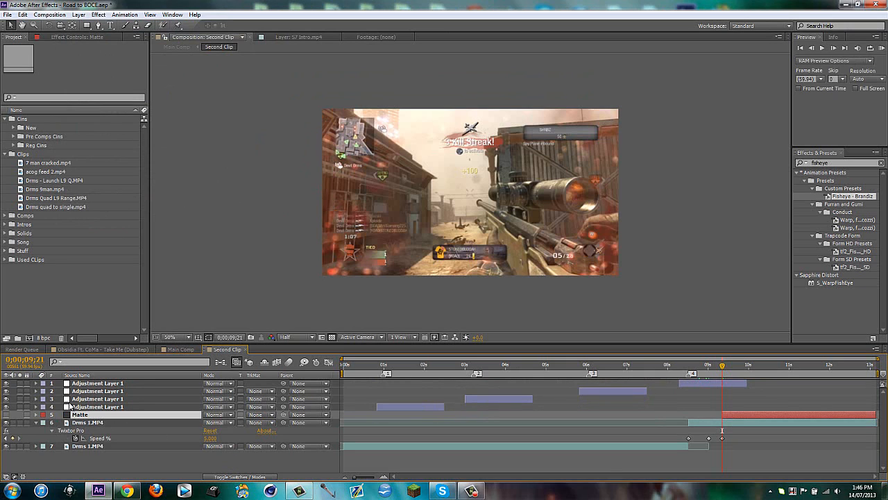
Set the composition preview resolution to Full with the rifle scope framed at 200% magnification
{"action": "key", "text": "h"}
{"action": "scroll", "coordinate": [586, 192], "scroll_direction": "up", "scroll_amount": 4}
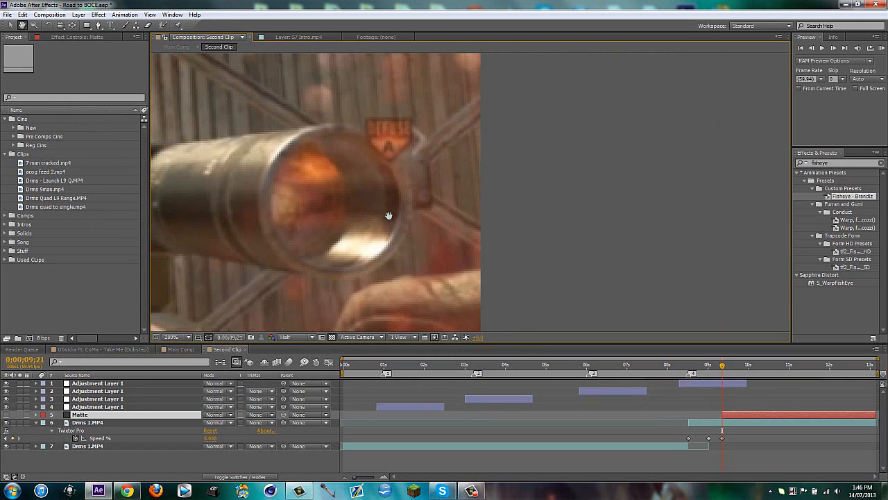
{"action": "left_click_drag", "start_coordinate": [389, 216], "coordinate": [409, 229]}
{"action": "left_click", "coordinate": [295, 337]}
{"action": "left_click", "coordinate": [297, 363]}
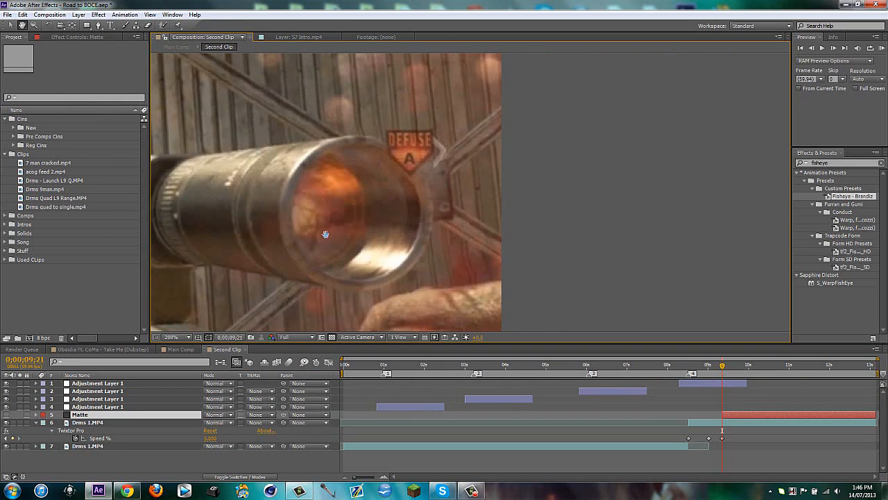
{"action": "left_click_drag", "start_coordinate": [325, 233], "coordinate": [356, 219]}
Draw an elliptical mask on the Matte layer around the scope's front lens opening
{"action": "key", "text": "g"}
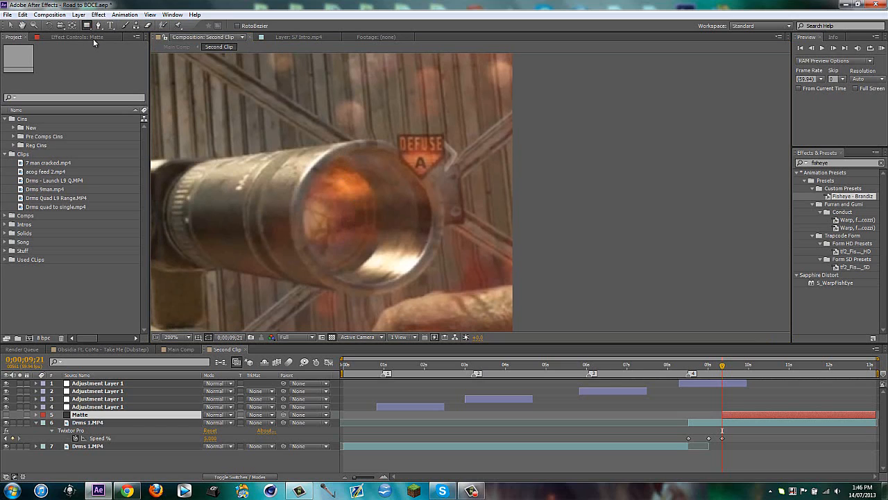
{"action": "left_click_drag", "start_coordinate": [87, 25], "coordinate": [121, 48]}
{"action": "left_click", "coordinate": [371, 216]}
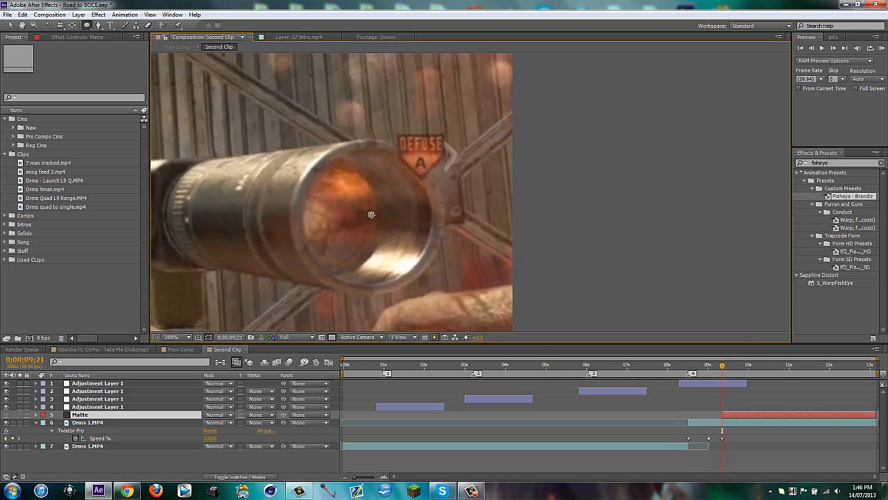
{"action": "left_click_drag", "start_coordinate": [379, 216], "coordinate": [442, 251]}
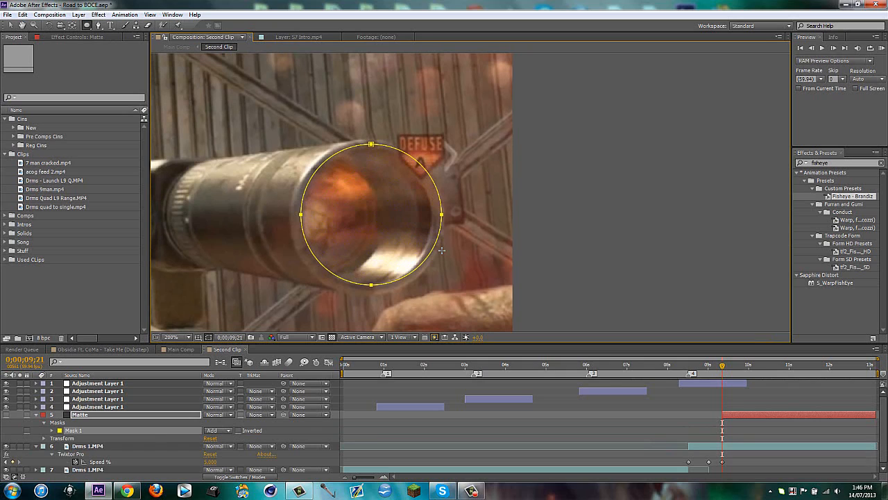
Reshape Mask 1 by moving its four points until the outline follows the inner rim of the scope lens
{"action": "key", "text": "v"}
{"action": "left_click", "coordinate": [368, 293]}
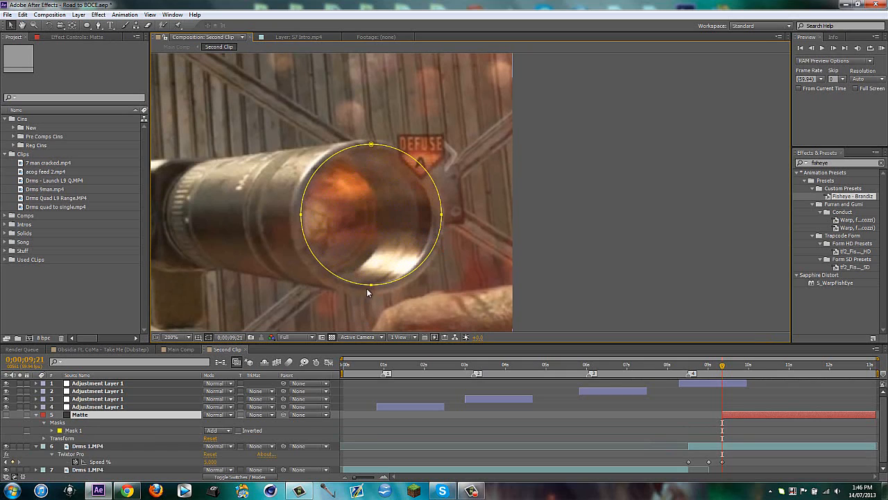
{"action": "left_click_drag", "start_coordinate": [371, 284], "coordinate": [372, 292]}
{"action": "left_click_drag", "start_coordinate": [441, 214], "coordinate": [445, 218]}
{"action": "left_click_drag", "start_coordinate": [371, 144], "coordinate": [368, 141]}
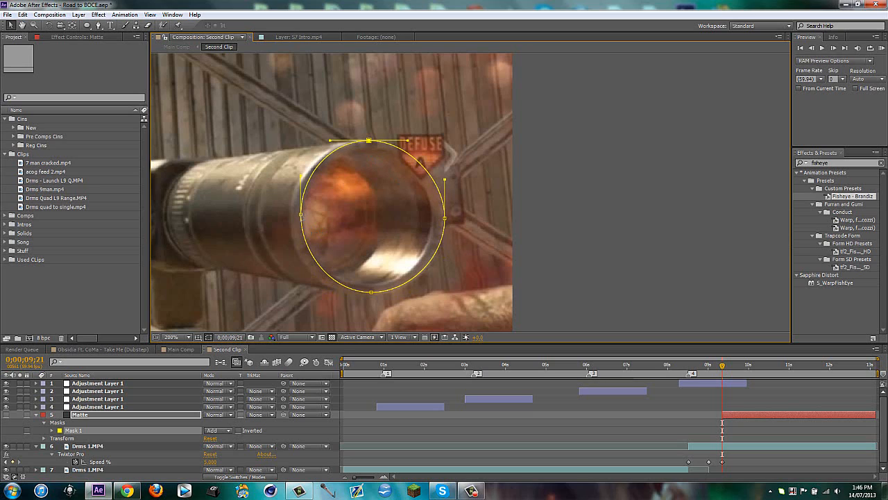
{"action": "left_click_drag", "start_coordinate": [301, 215], "coordinate": [295, 215]}
{"action": "left_click_drag", "start_coordinate": [371, 292], "coordinate": [362, 290]}
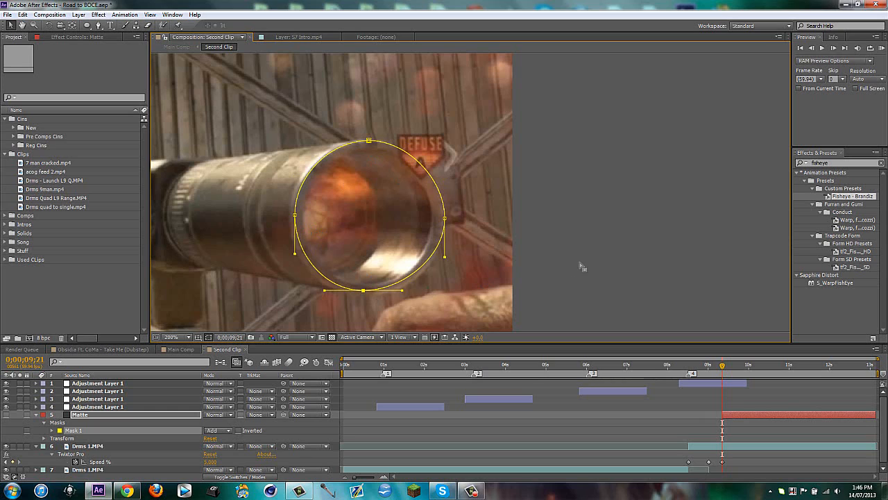
{"action": "mouse_move", "coordinate": [444, 219]}
{"action": "left_mouse_down"}
{"action": "mouse_move", "coordinate": [418, 224]}
{"action": "mouse_move", "coordinate": [432, 223]}
{"action": "left_mouse_up"}
{"action": "left_click_drag", "start_coordinate": [369, 140], "coordinate": [363, 151]}
{"action": "left_click_drag", "start_coordinate": [295, 214], "coordinate": [299, 214]}
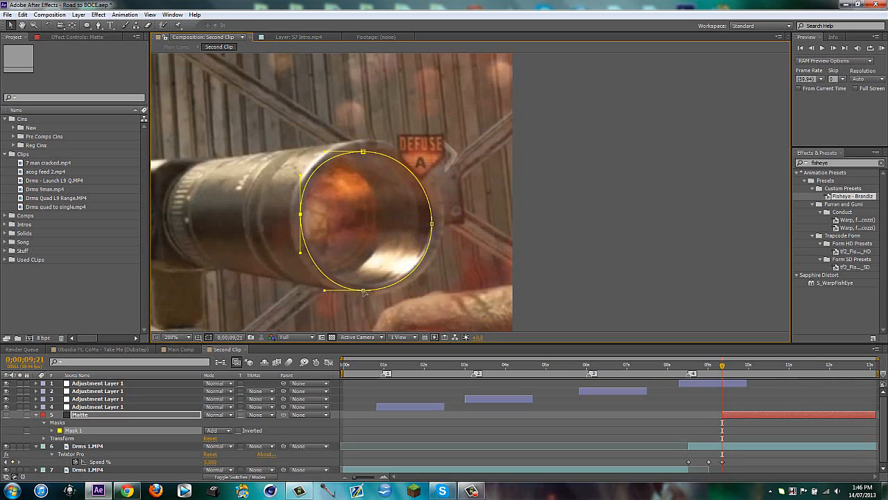
{"action": "left_click_drag", "start_coordinate": [364, 290], "coordinate": [365, 283]}
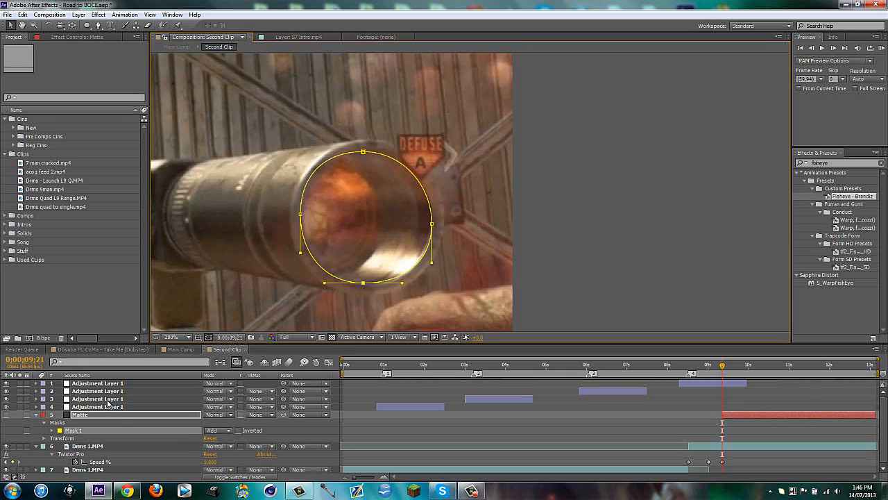
Add a Mask Path keyframe for Mask 1 at the current frame and advance 20 frames to 0;00;09;41
{"action": "key", "text": "m"}
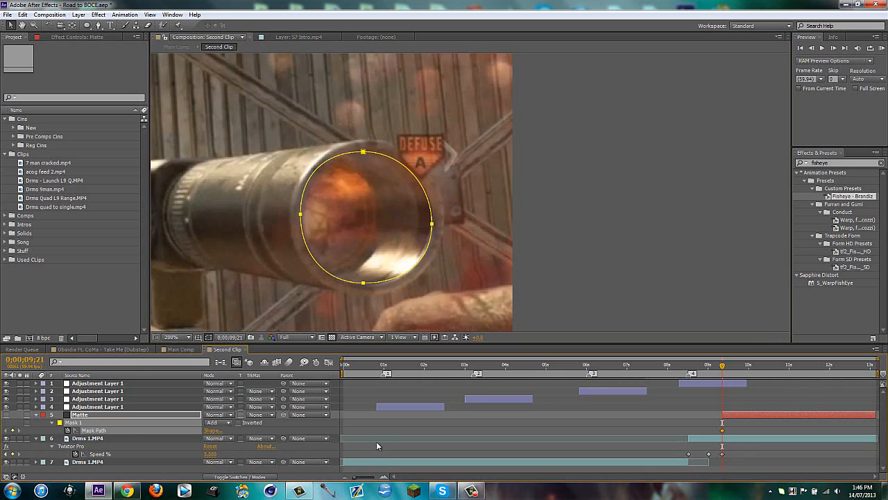
{"action": "key", "text": "shift+Page_Down"}
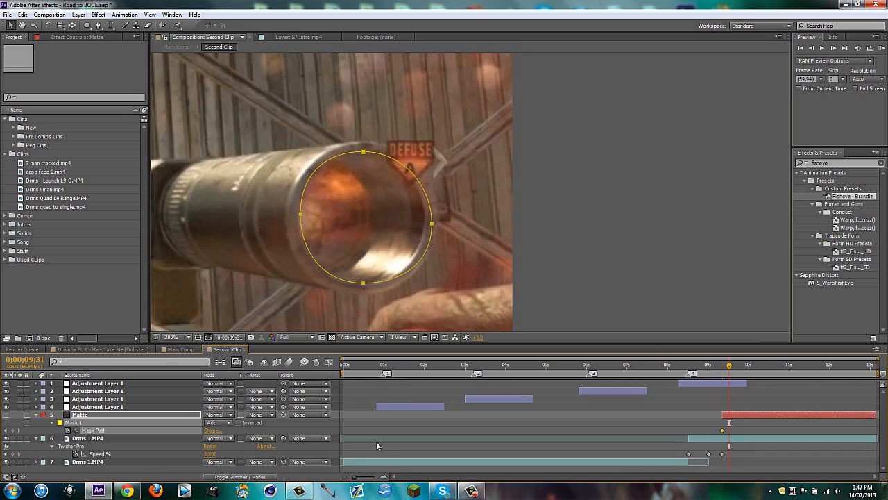
{"action": "key", "text": "shift+Page_Down"}
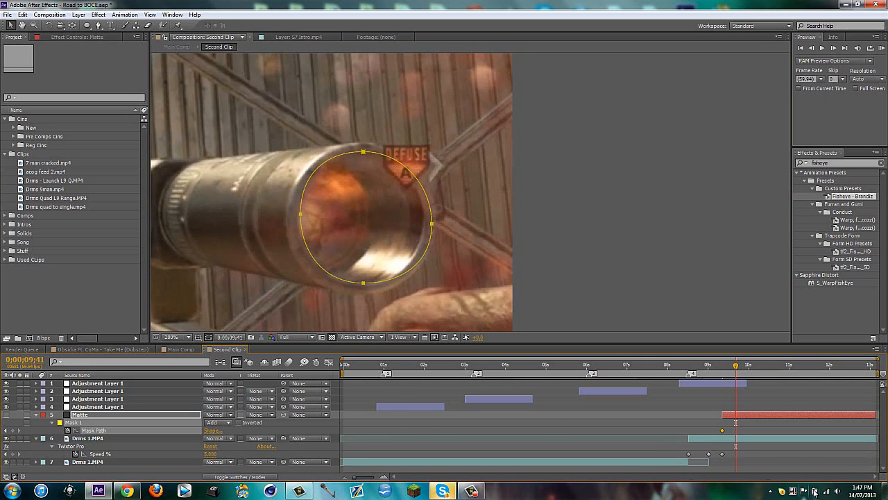
Set the Skype online status to Do Not Disturb from the system tray
{"action": "left_click", "coordinate": [770, 490]}
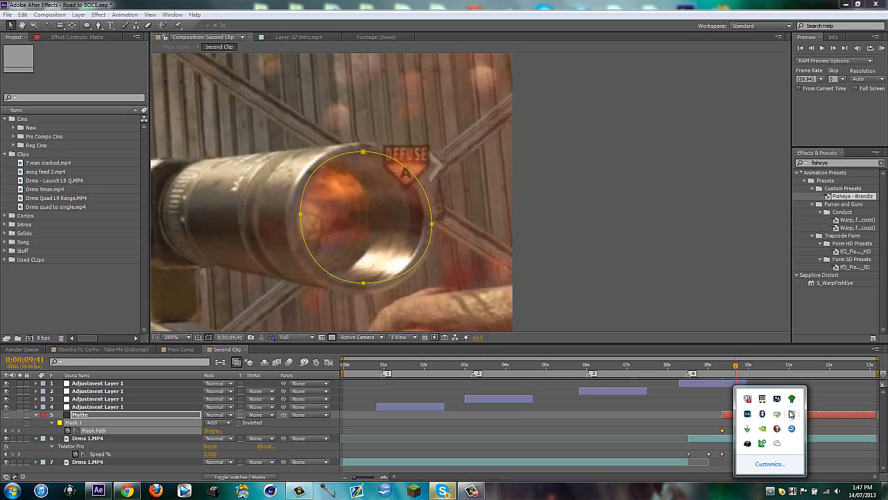
{"action": "right_click", "coordinate": [782, 491]}
{"action": "mouse_move", "coordinate": [814, 459]}
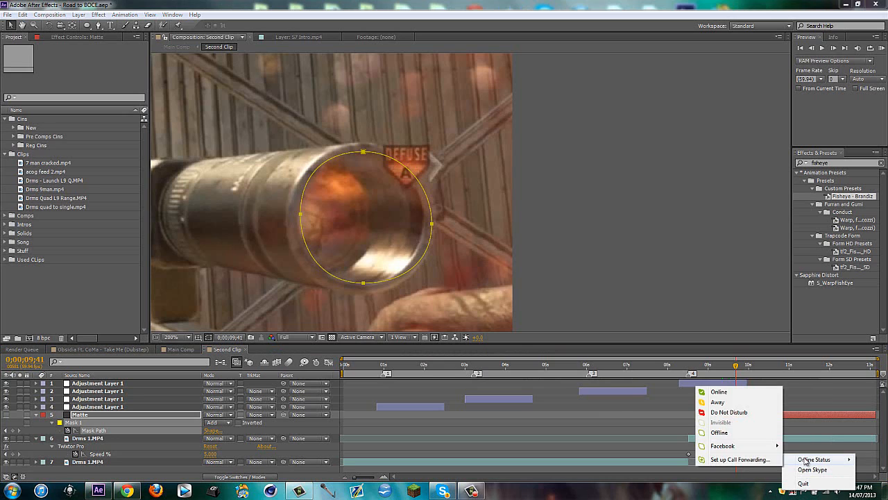
{"action": "left_click", "coordinate": [726, 412]}
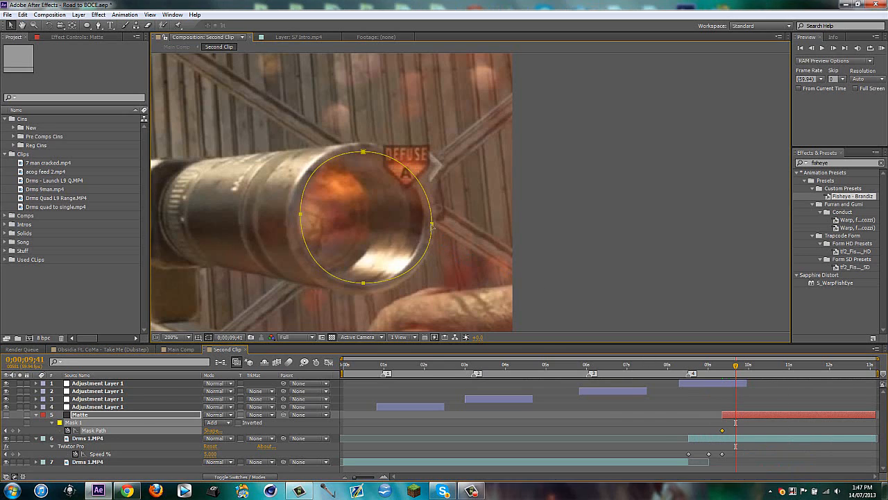
Reshape Mask 1 at 0;00;09;41 by moving its right, top and left points onto the inner rim of the scope lens
{"action": "left_click_drag", "start_coordinate": [431, 224], "coordinate": [425, 224]}
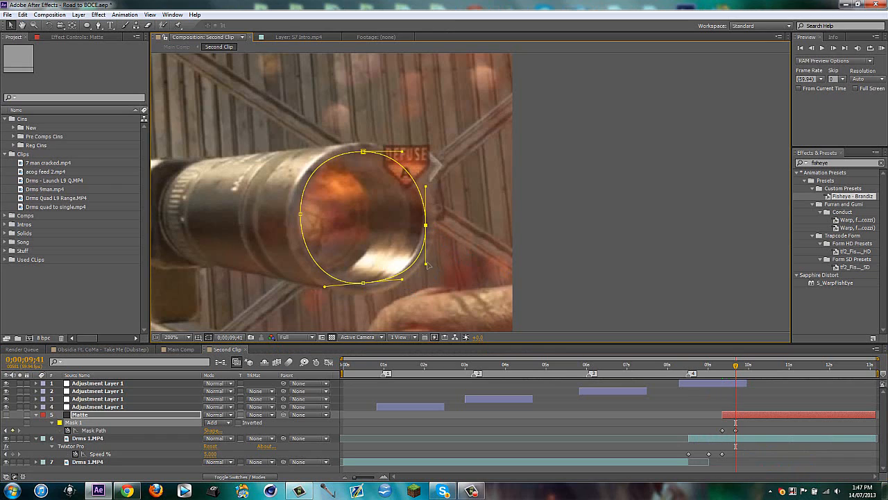
{"action": "left_click_drag", "start_coordinate": [425, 264], "coordinate": [423, 261]}
{"action": "left_click_drag", "start_coordinate": [426, 224], "coordinate": [423, 224]}
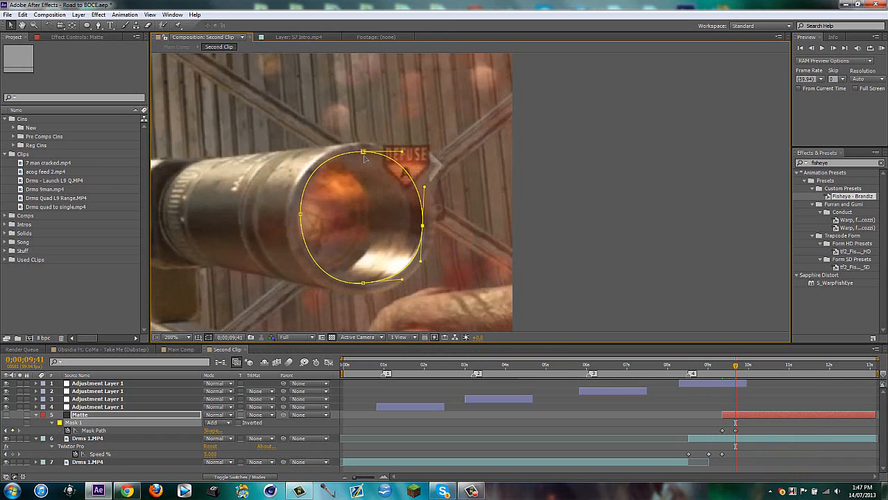
{"action": "left_click_drag", "start_coordinate": [363, 152], "coordinate": [361, 155]}
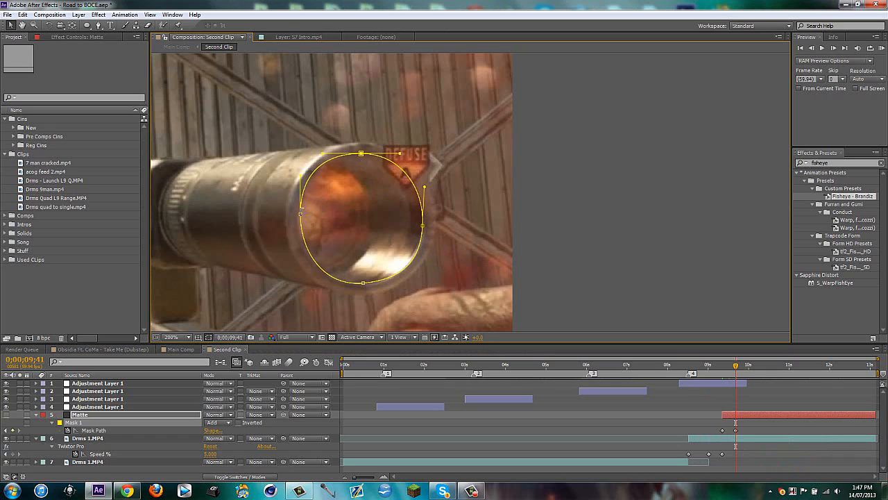
{"action": "left_click_drag", "start_coordinate": [301, 214], "coordinate": [299, 215]}
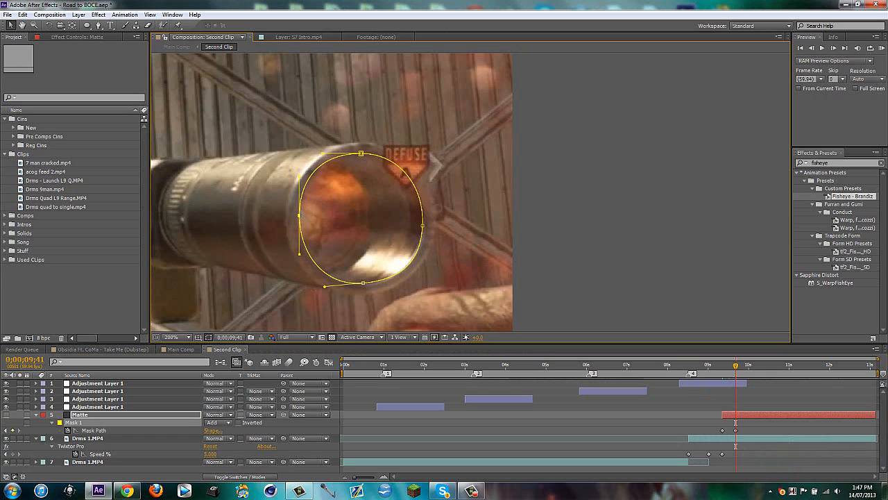
Advance 20 frames to 0;00;10;01 and move all four points of Mask 1 to follow the scope lens's new position
{"action": "key", "text": "shift+Page_Down"}
{"action": "key", "text": "shift+Page_Down"}
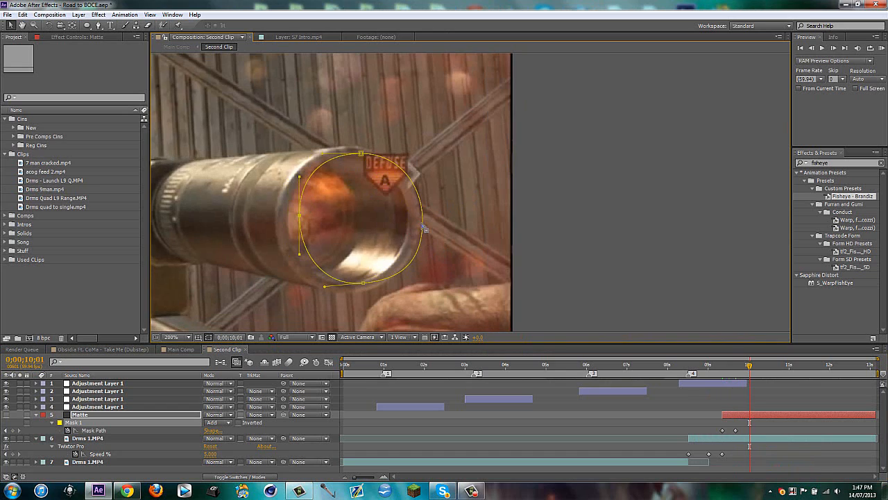
{"action": "left_click_drag", "start_coordinate": [425, 229], "coordinate": [408, 224]}
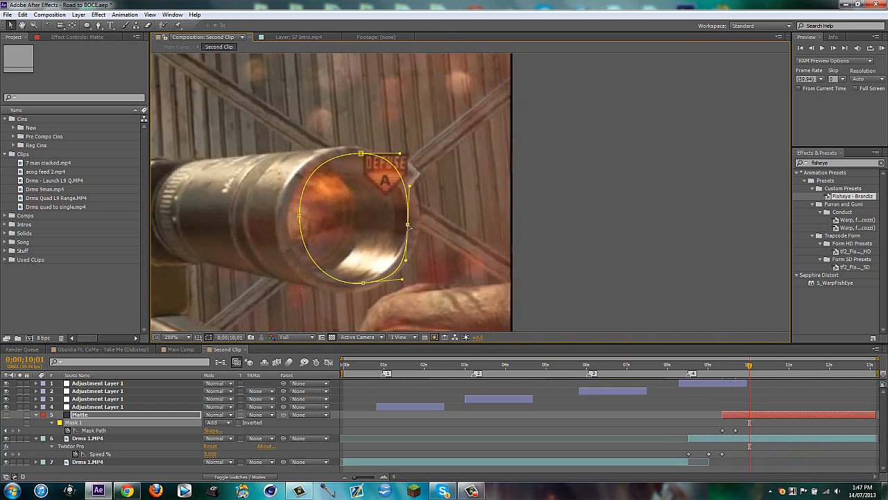
{"action": "left_click", "coordinate": [361, 153]}
{"action": "left_click_drag", "start_coordinate": [361, 153], "coordinate": [349, 157]}
{"action": "left_click_drag", "start_coordinate": [299, 215], "coordinate": [286, 218]}
{"action": "left_click_drag", "start_coordinate": [363, 283], "coordinate": [345, 285]}
{"action": "left_click_drag", "start_coordinate": [350, 156], "coordinate": [345, 160]}
{"action": "left_click", "coordinate": [472, 491]}
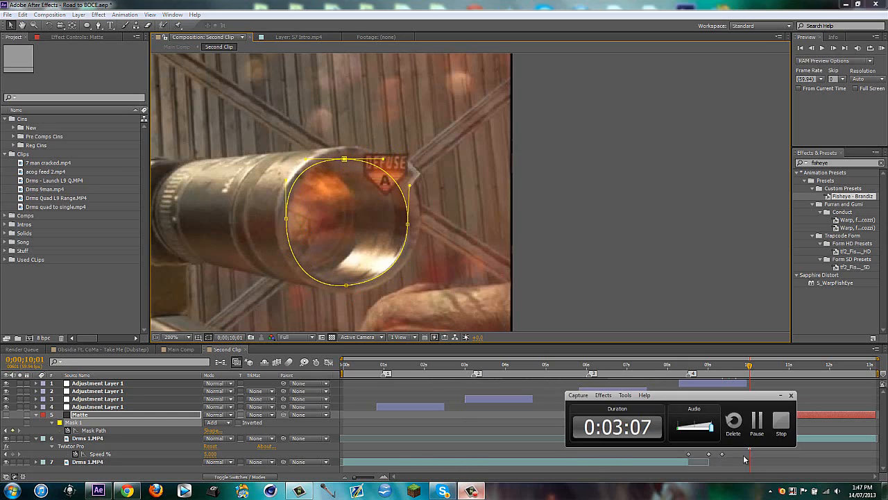
{"action": "left_click", "coordinate": [759, 424]}
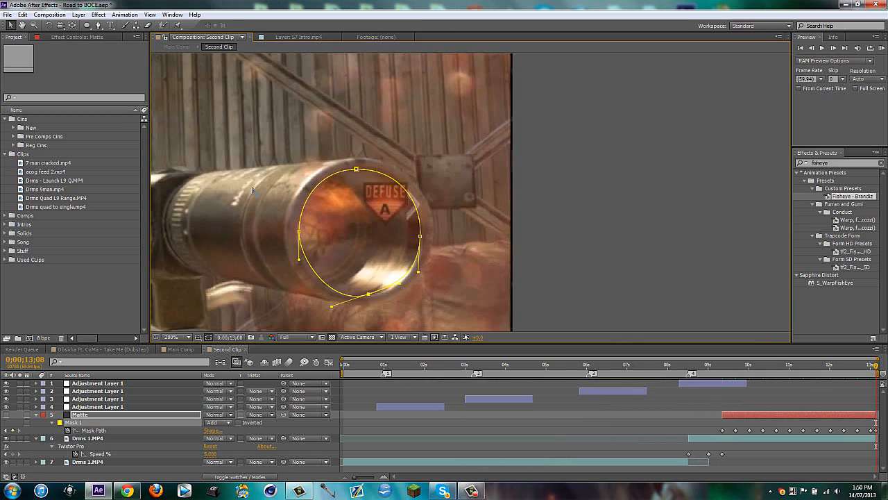
Check the Mask Feather value of Mask 1, hide the property again and deselect the Matte layer
{"action": "key", "text": "f"}
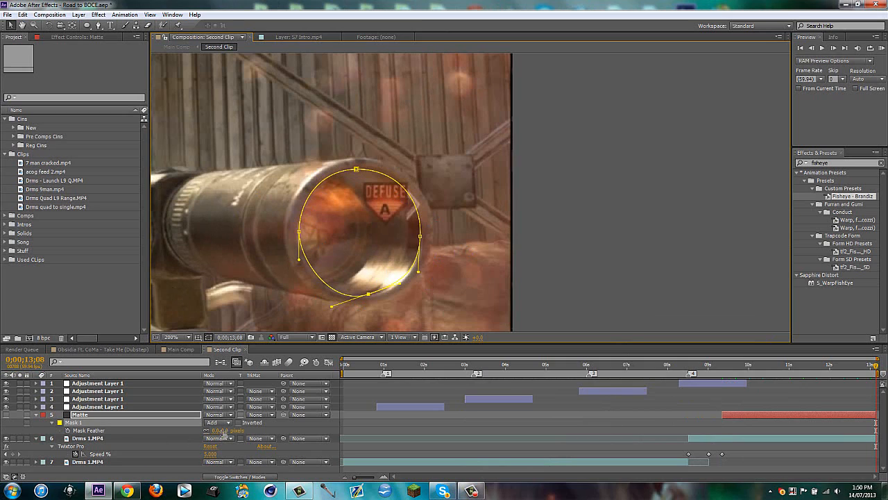
{"action": "left_click", "coordinate": [221, 430]}
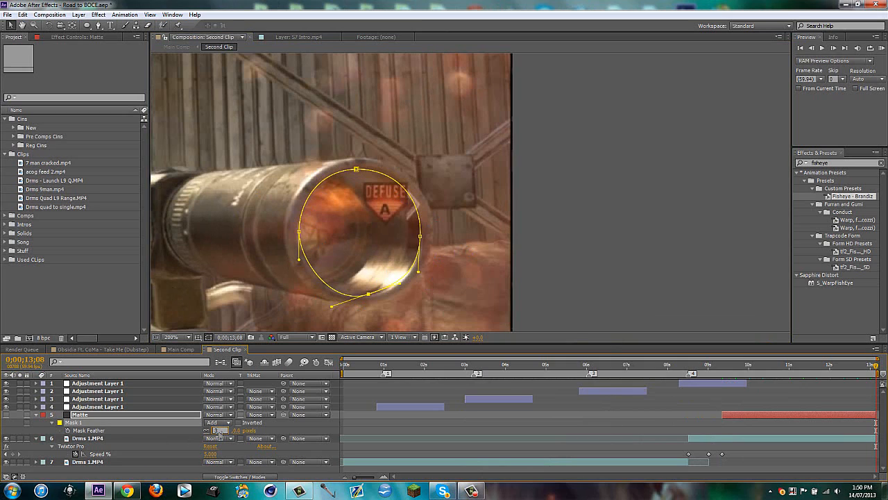
{"action": "key", "text": "Return"}
{"action": "key", "text": "f"}
{"action": "scroll", "coordinate": [533, 247], "scroll_direction": "down", "scroll_amount": 1}
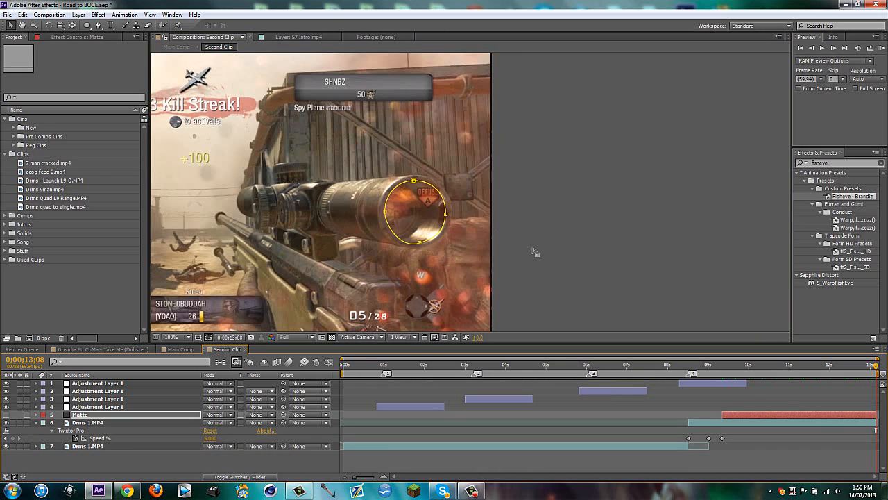
{"action": "left_click", "coordinate": [622, 273]}
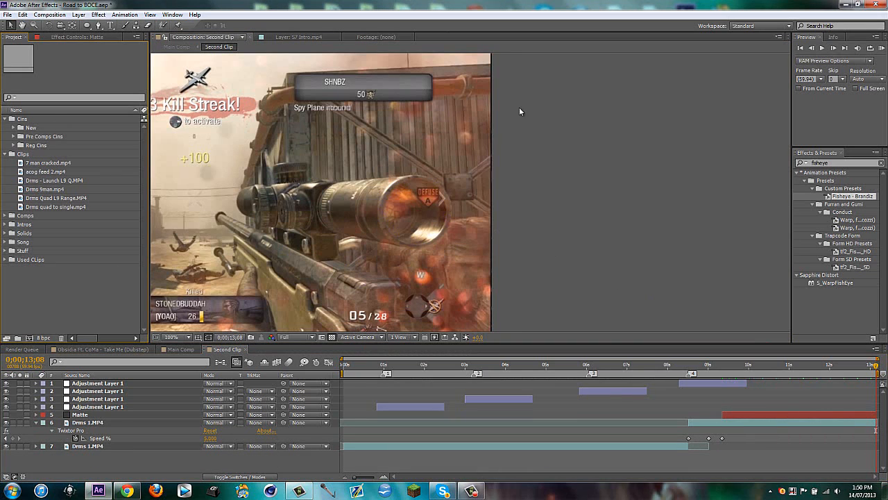
Create a composition from Drms Quad L9 Range.MP4, and move both the composition and its footage out of the Clips folder
{"action": "left_click", "coordinate": [44, 199]}
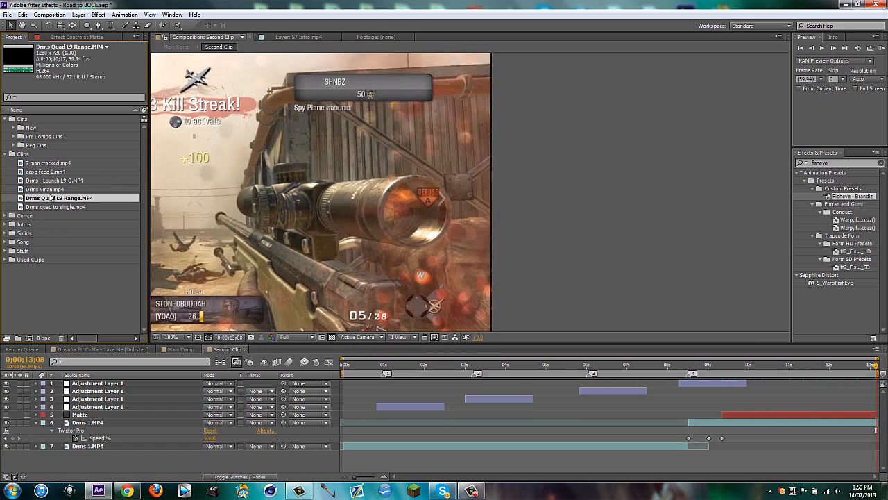
{"action": "double_click", "coordinate": [31, 265]}
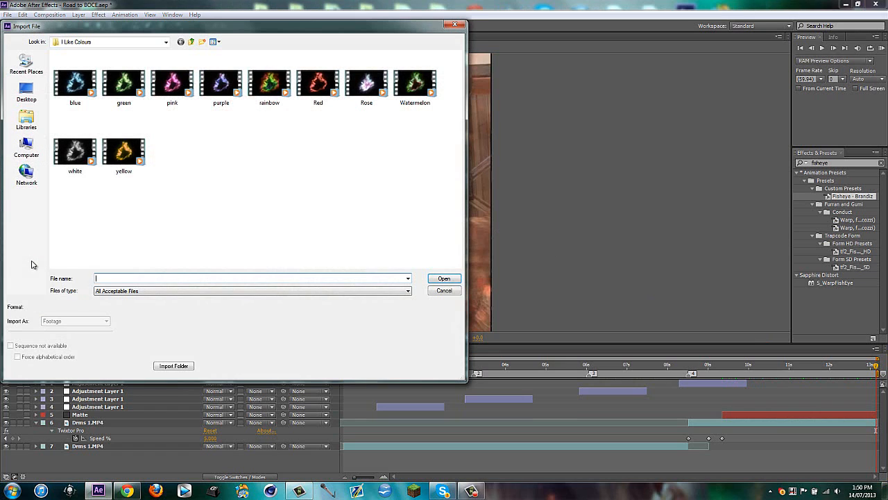
{"action": "left_click", "coordinate": [446, 290]}
{"action": "left_click_drag", "start_coordinate": [43, 203], "coordinate": [33, 335]}
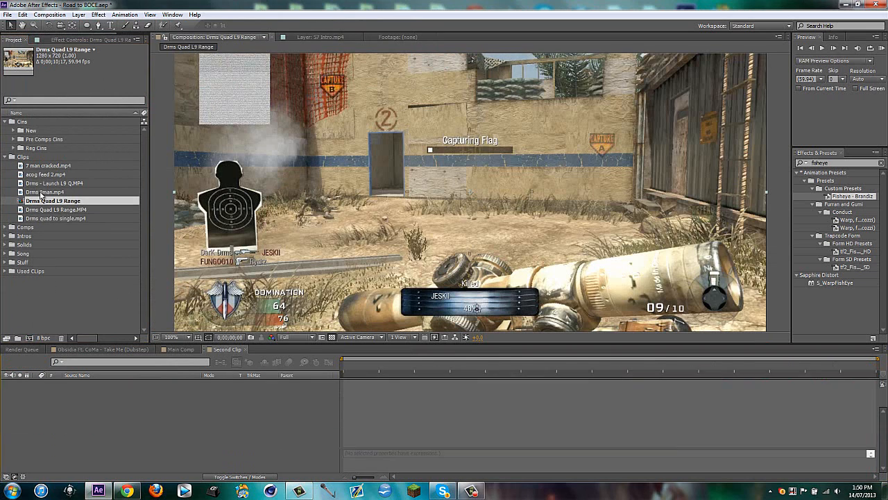
{"action": "left_click_drag", "start_coordinate": [48, 211], "coordinate": [58, 296]}
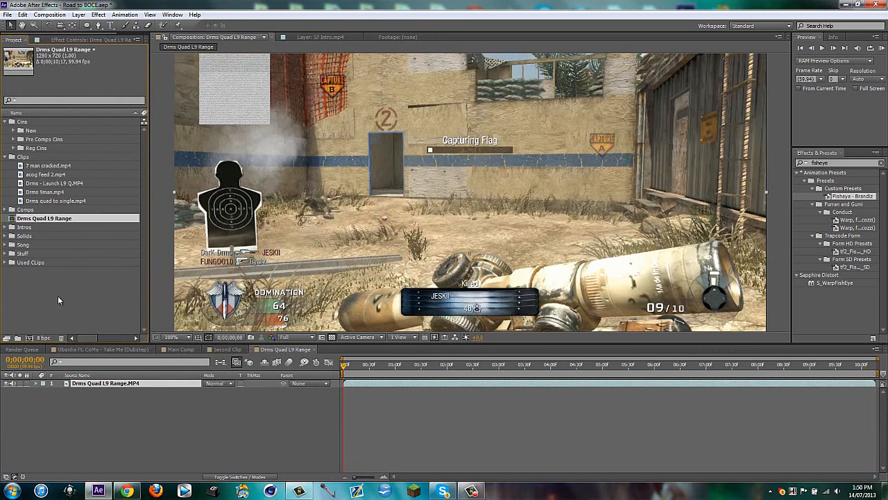
{"action": "left_click", "coordinate": [6, 158]}
{"action": "scroll", "coordinate": [468, 193], "scroll_direction": "down", "scroll_amount": 2}
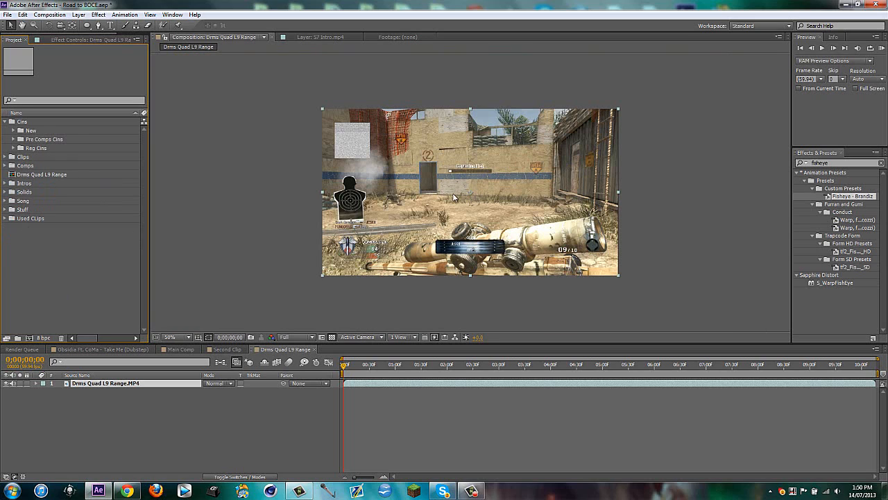
{"action": "key", "text": "h"}
{"action": "scroll", "coordinate": [455, 174], "scroll_direction": "up", "scroll_amount": 1}
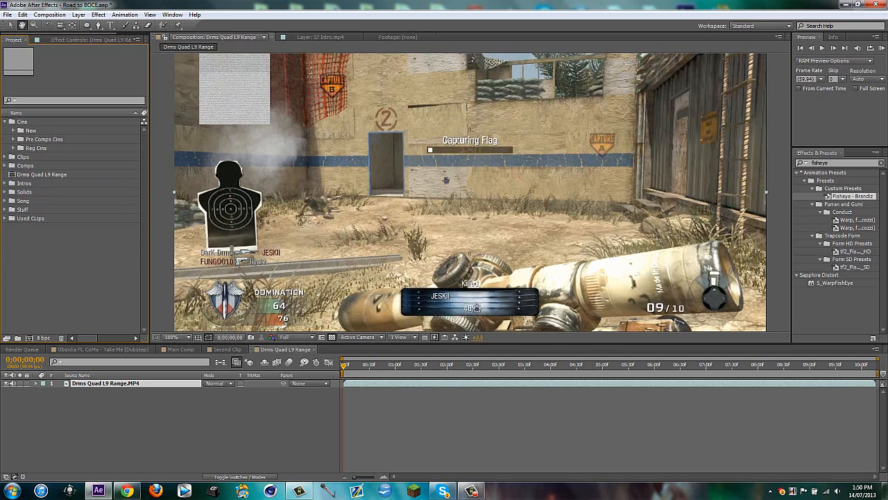
{"action": "left_click_drag", "start_coordinate": [436, 188], "coordinate": [467, 181]}
{"action": "scroll", "coordinate": [460, 183], "scroll_direction": "down", "scroll_amount": 2}
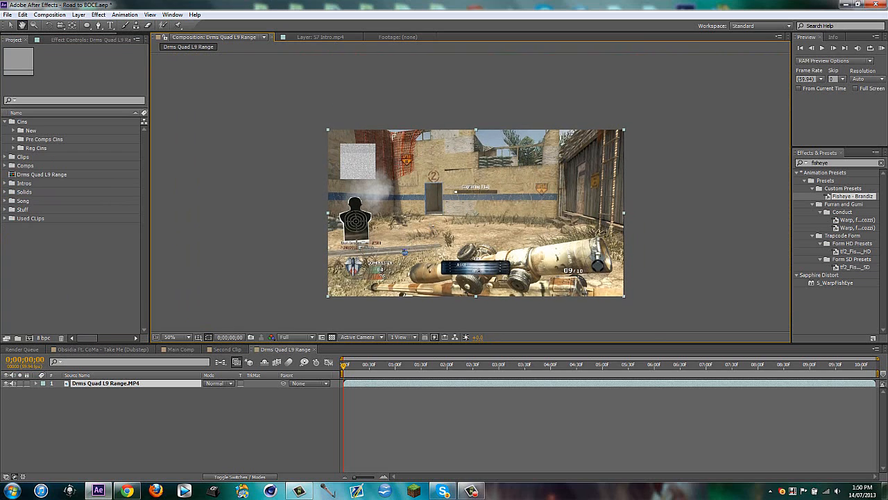
{"action": "key", "text": "v"}
Examine the music waveform and beat markers around 51 to 52 seconds in Main Comp, and return to the Drms Quad L9 Range composition
{"action": "left_click", "coordinate": [180, 349]}
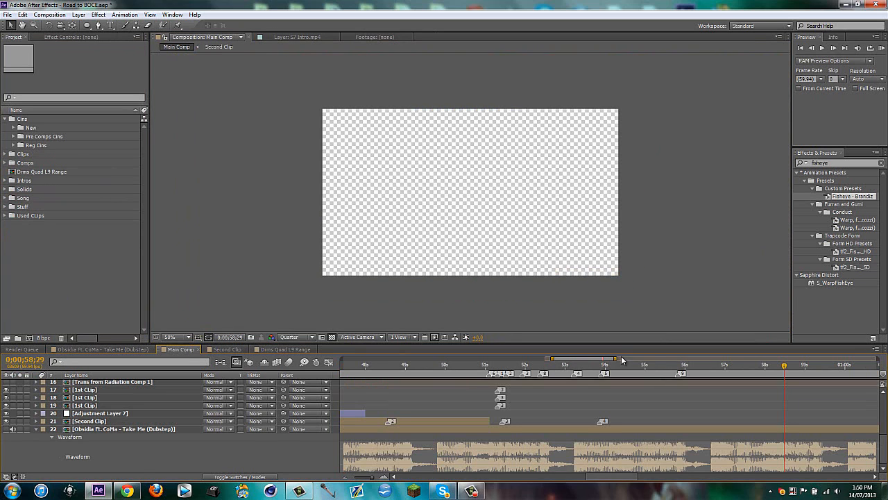
{"action": "left_click_drag", "start_coordinate": [608, 359], "coordinate": [576, 357]}
{"action": "left_click_drag", "start_coordinate": [493, 365], "coordinate": [512, 366]}
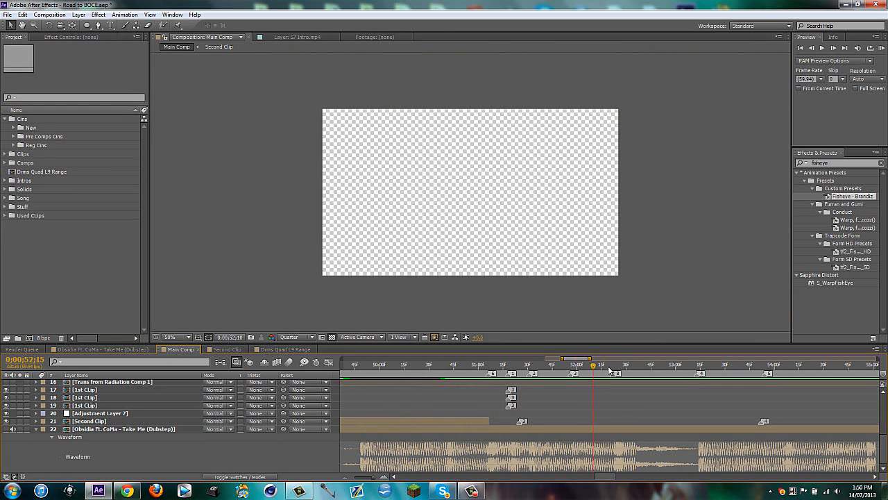
{"action": "left_click_drag", "start_coordinate": [624, 373], "coordinate": [612, 373]}
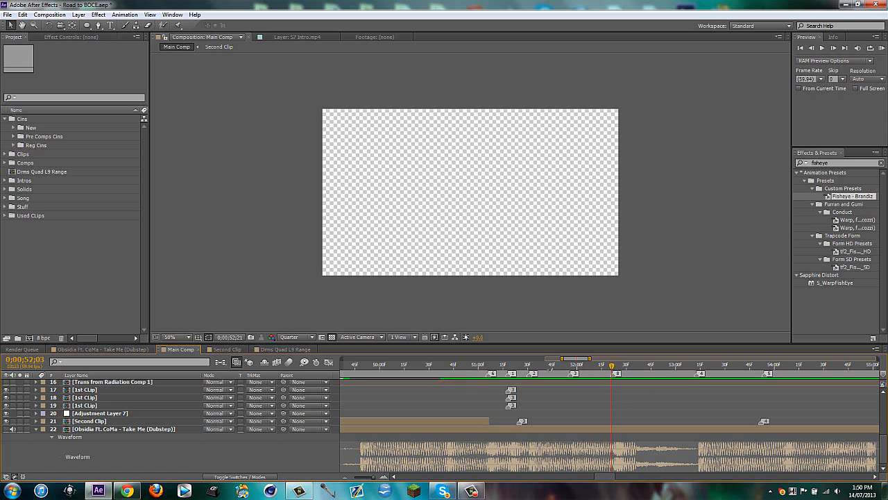
{"action": "left_click_drag", "start_coordinate": [544, 364], "coordinate": [519, 365]}
{"action": "left_click", "coordinate": [285, 349]}
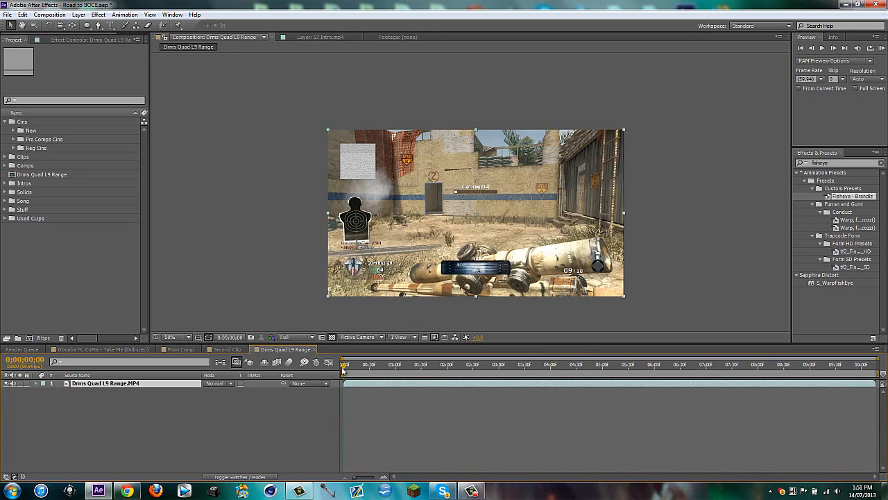
{"action": "left_click", "coordinate": [179, 349]}
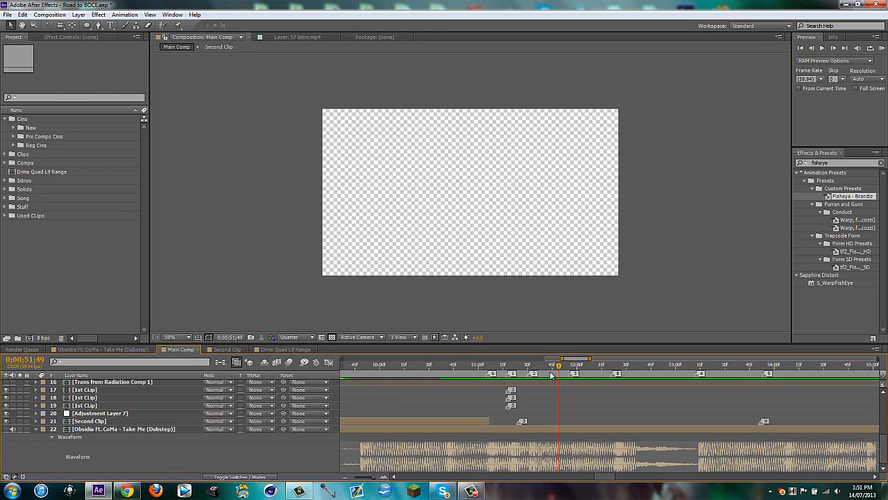
{"action": "left_click", "coordinate": [273, 349]}
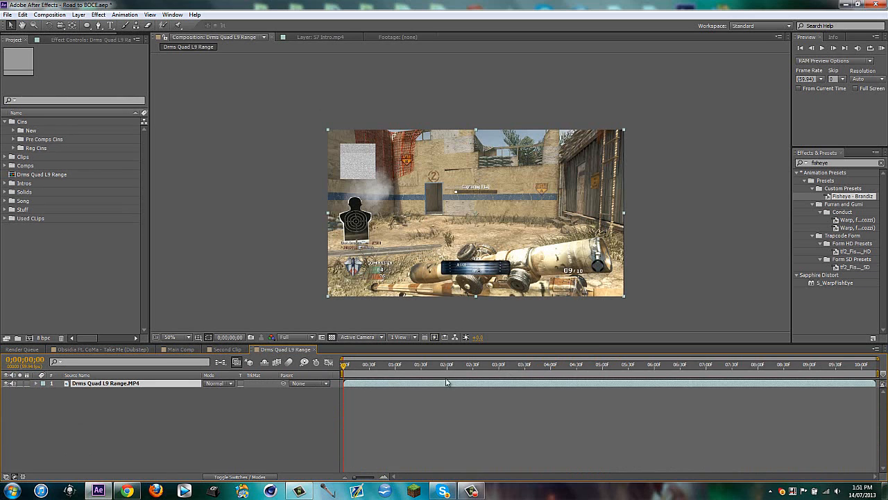
Shift the Drms Quad L9 Range.MP4 layer earlier so it ends at about 08:00, and search the effects for twixtor
{"action": "left_click_drag", "start_coordinate": [858, 384], "coordinate": [727, 383]}
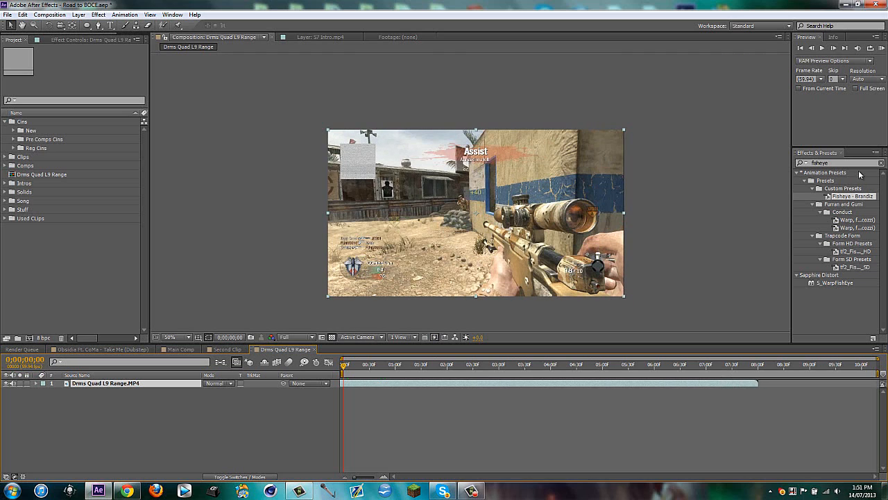
{"action": "left_click_drag", "start_coordinate": [855, 163], "coordinate": [742, 163]}
{"action": "type", "text": "twixtor"}
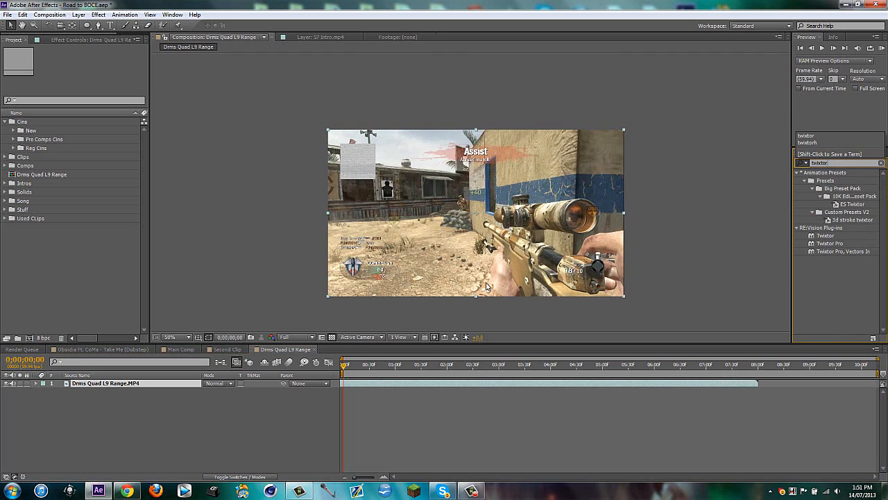
Extend the duration of the Drms Quad L9 Range composition to about 30 seconds
{"action": "left_click", "coordinate": [332, 414]}
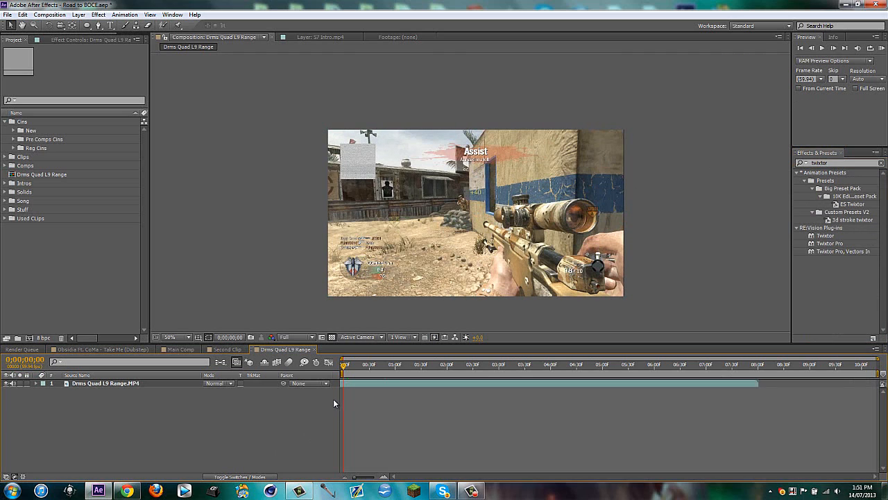
{"action": "key", "text": "ctrl+k"}
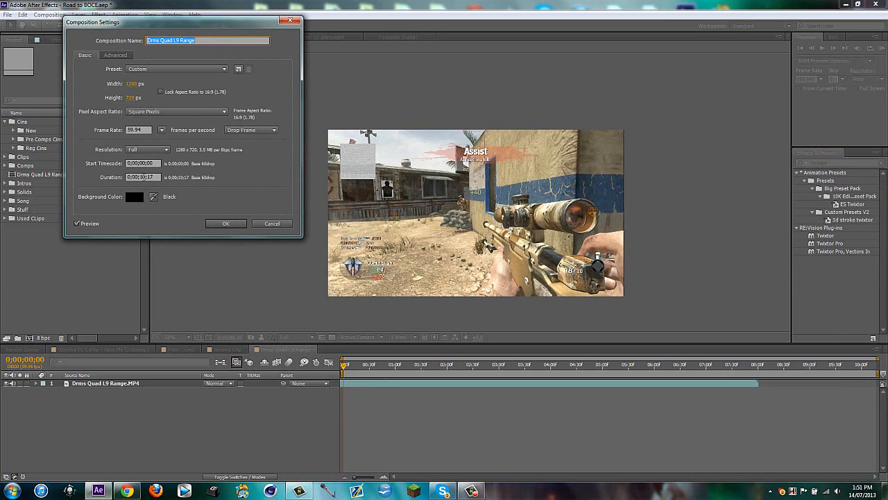
{"action": "key", "text": "Return"}
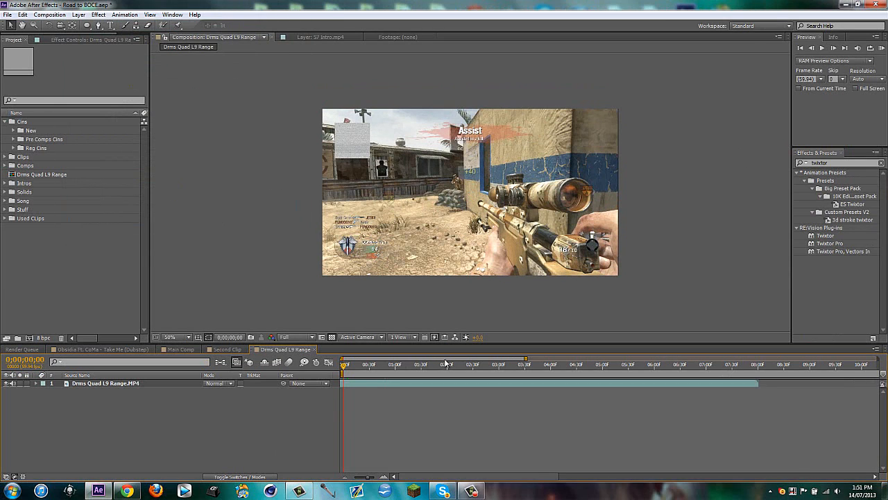
{"action": "left_click_drag", "start_coordinate": [526, 358], "coordinate": [878, 358]}
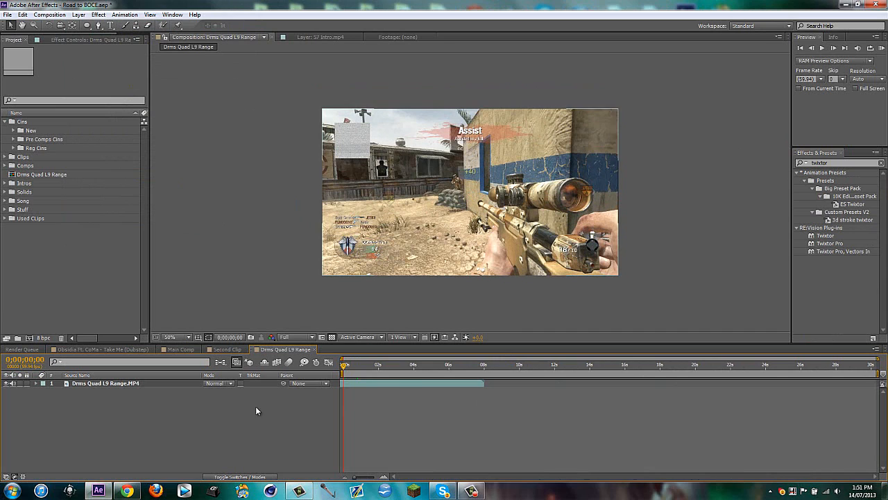
Pre-compose the Drms Quad L9 Range.MP4 layer, moving all attributes into the new composition
{"action": "right_click", "coordinate": [399, 382]}
{"action": "left_click", "coordinate": [433, 306]}
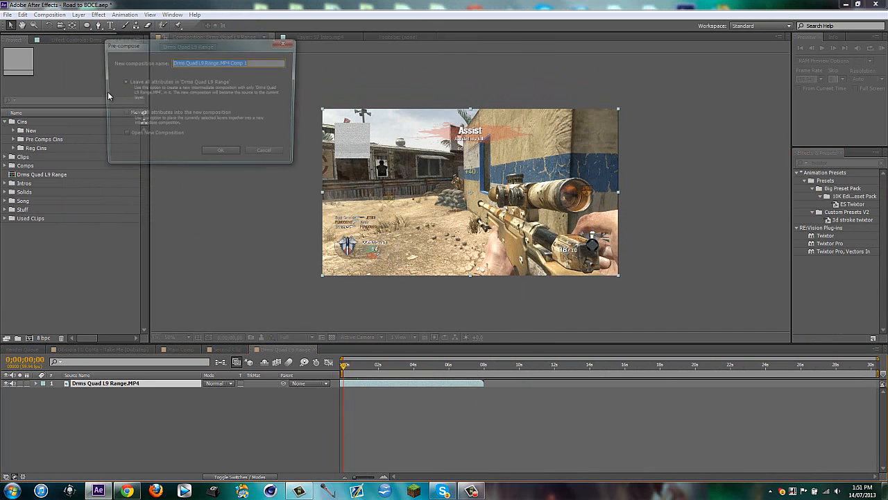
{"action": "left_click", "coordinate": [130, 118]}
{"action": "left_click", "coordinate": [233, 156]}
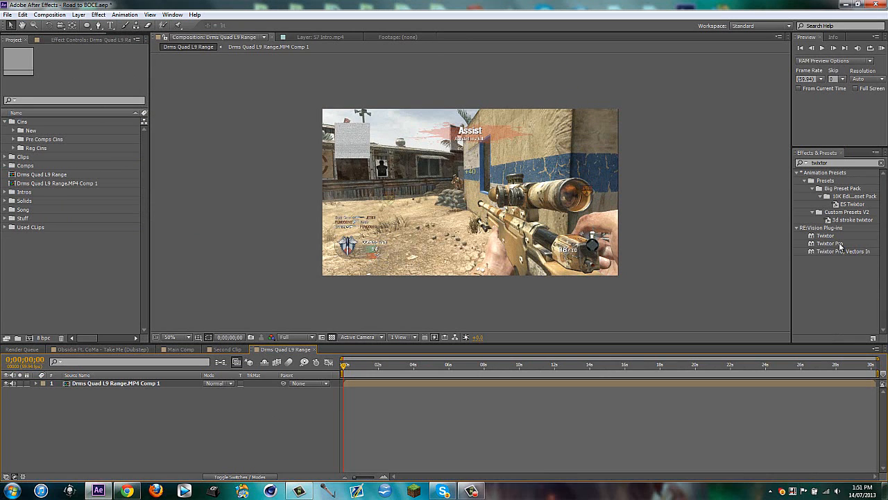
Apply Twixtor Pro to the pre-composed clip with input frame rate 59.94, Contrast/Edge Enhance image prep, Inverse w/ Smart Blend warping and 10% speed
{"action": "left_click_drag", "start_coordinate": [840, 246], "coordinate": [430, 218]}
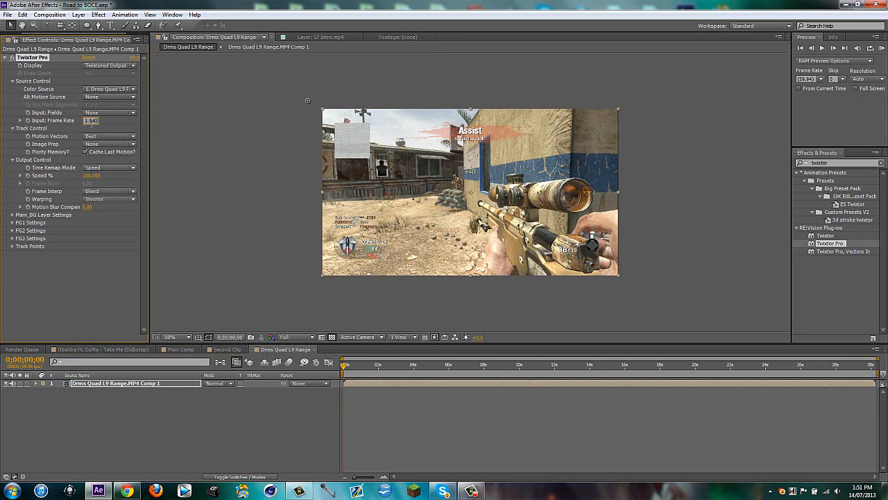
{"action": "left_click", "coordinate": [125, 200]}
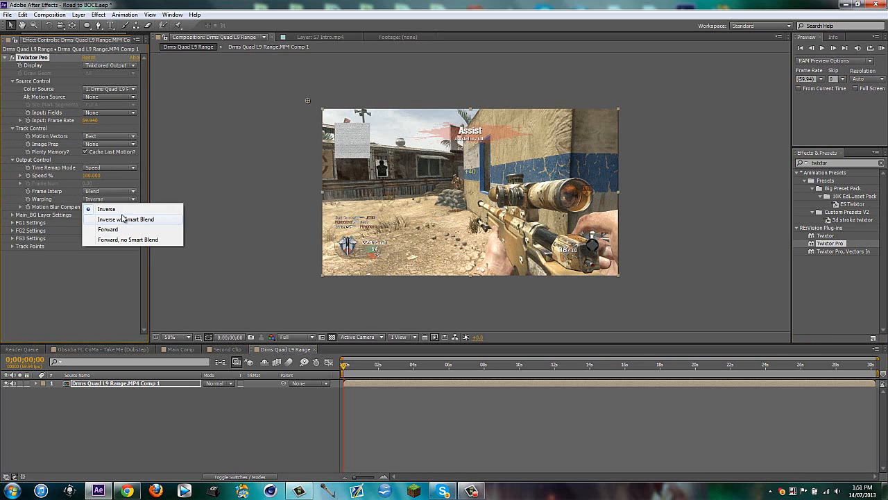
{"action": "left_click", "coordinate": [152, 220]}
{"action": "left_click", "coordinate": [125, 144]}
{"action": "left_click", "coordinate": [125, 165]}
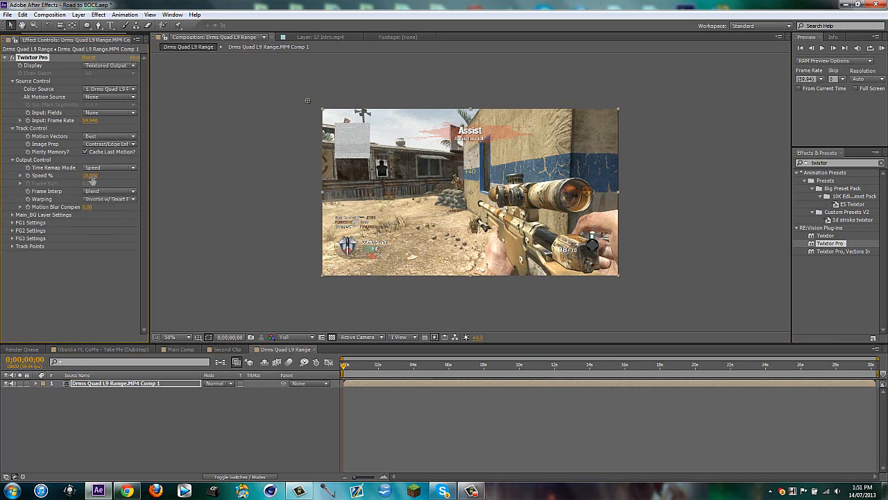
Scrub the slowed clip to about 10:55, near the first sniper shot, and lower the preview resolution to Third
{"action": "left_click_drag", "start_coordinate": [344, 372], "coordinate": [396, 370]}
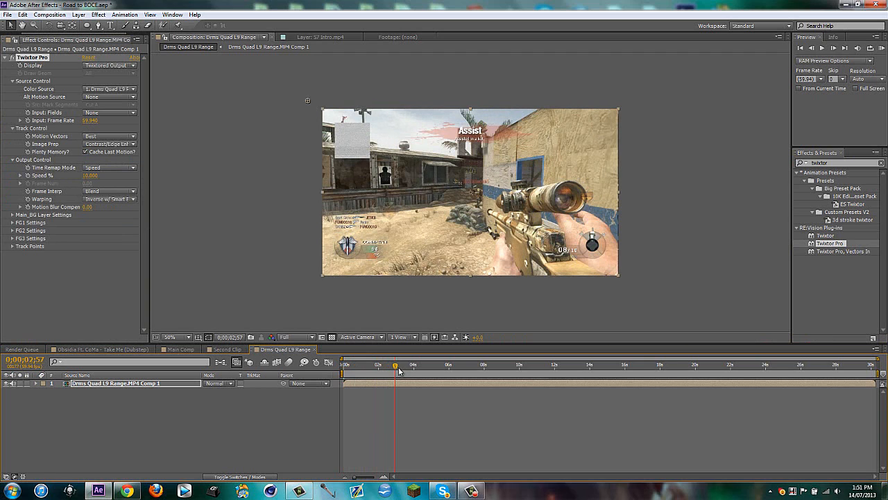
{"action": "left_click_drag", "start_coordinate": [394, 366], "coordinate": [504, 370]}
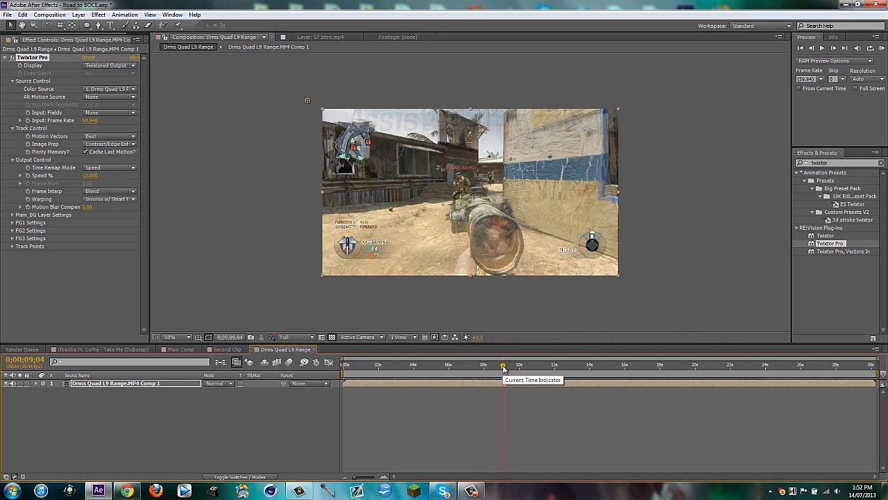
{"action": "left_click_drag", "start_coordinate": [504, 369], "coordinate": [527, 367]}
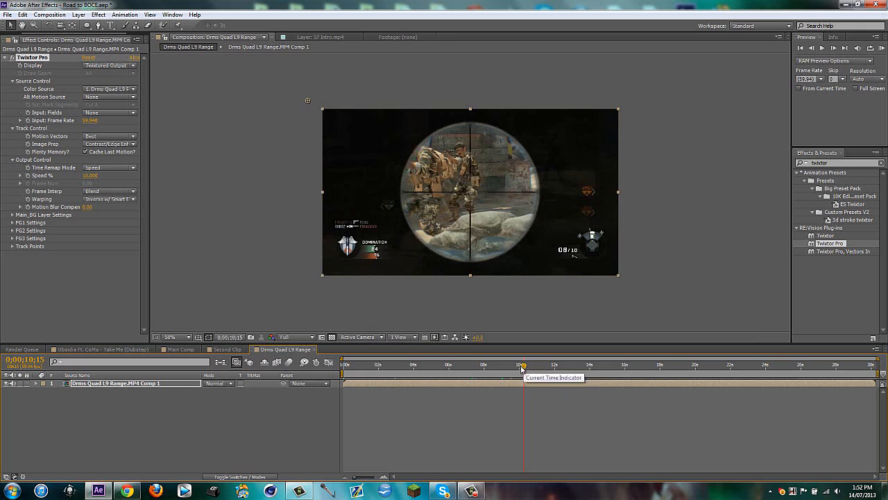
{"action": "left_click_drag", "start_coordinate": [524, 367], "coordinate": [546, 367]}
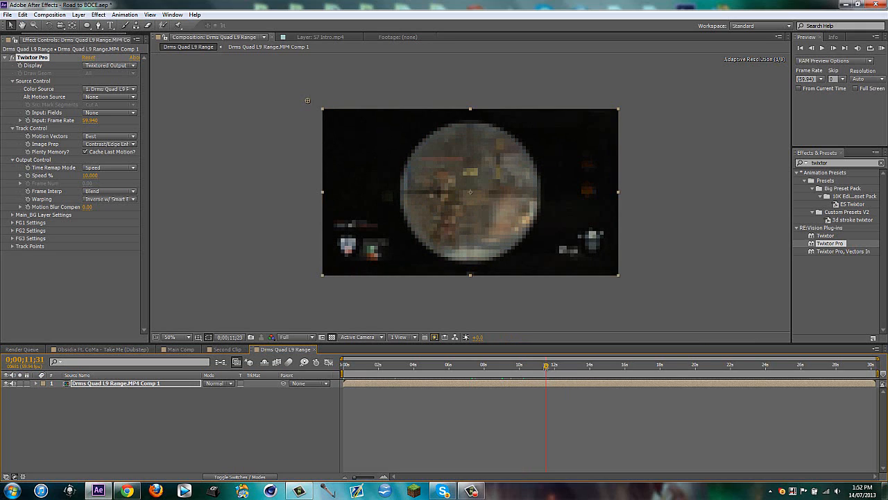
{"action": "left_click", "coordinate": [280, 336]}
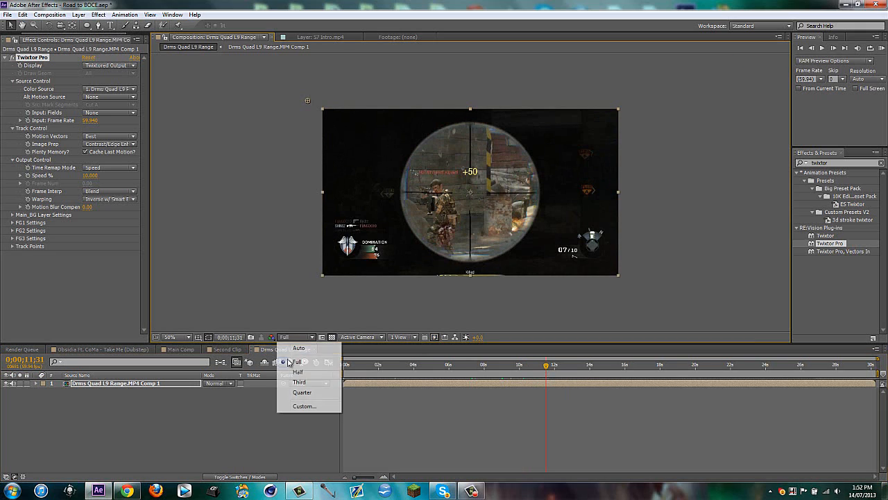
{"action": "left_click", "coordinate": [294, 376]}
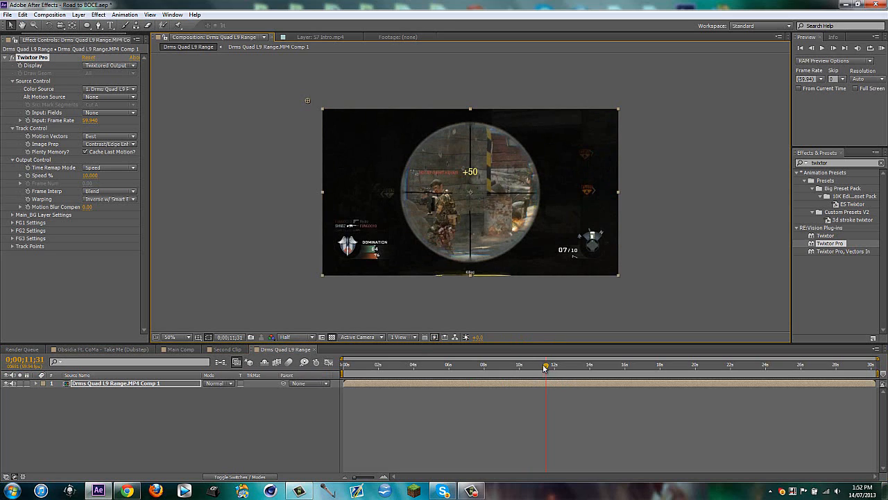
{"action": "left_click_drag", "start_coordinate": [545, 368], "coordinate": [535, 367]}
{"action": "left_click", "coordinate": [288, 337]}
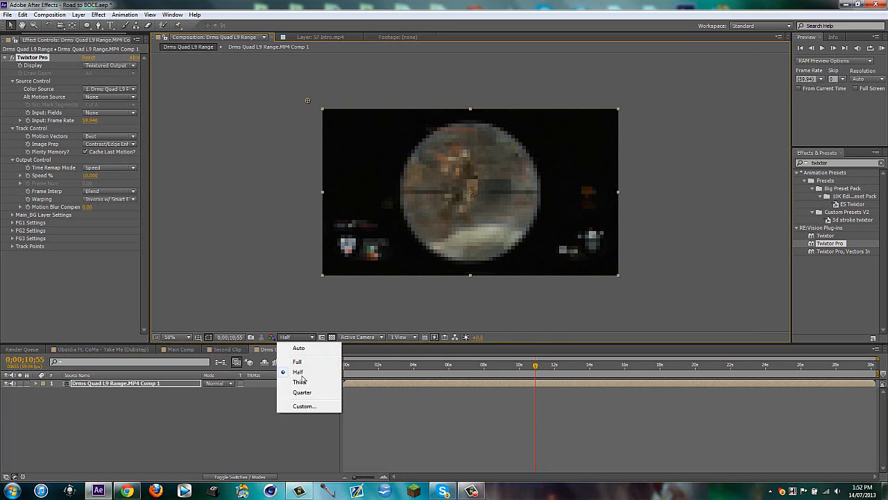
{"action": "left_click", "coordinate": [301, 379]}
{"action": "left_click", "coordinate": [287, 336]}
{"action": "left_click", "coordinate": [299, 382]}
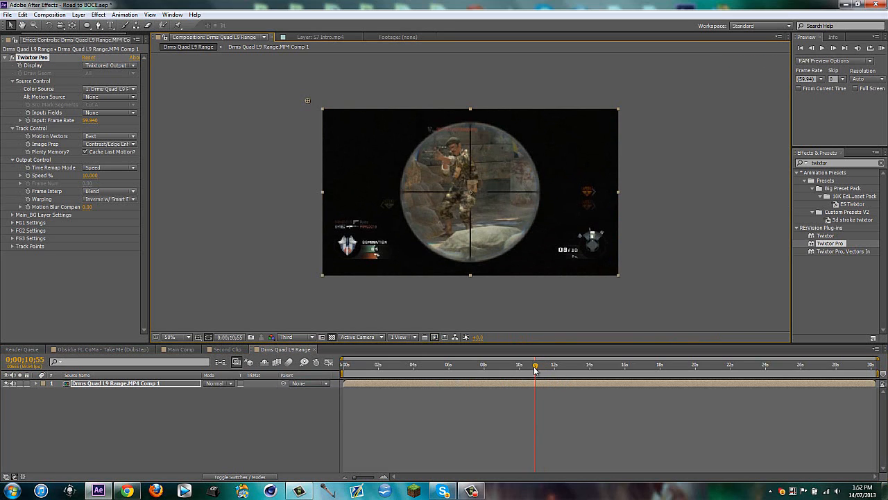
Add composition marker 1 at the first shot near 11:01, keyframe Twixtor's Speed % there at 10 and at 100 by 11:02, and reveal the keyframes
{"action": "left_click_drag", "start_coordinate": [535, 368], "coordinate": [535, 366]}
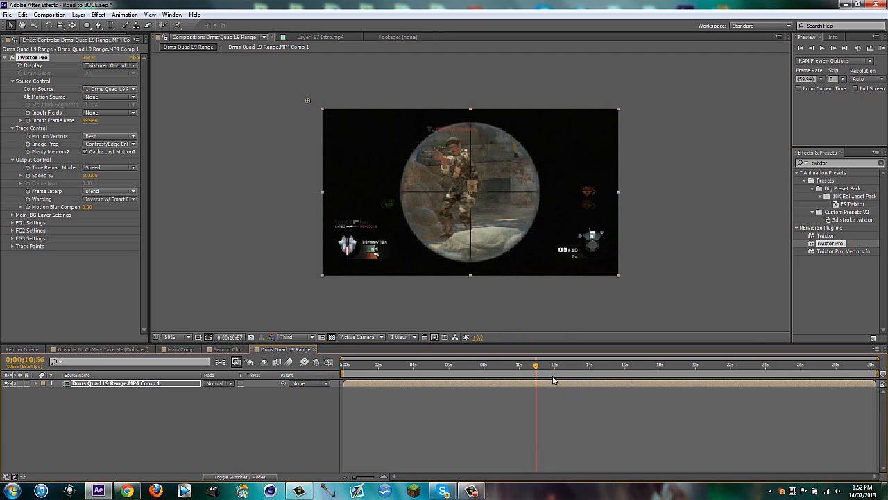
{"action": "key", "text": "Page_Down"}
{"action": "key", "text": "Page_Down"}
{"action": "key", "text": "Page_Down"}
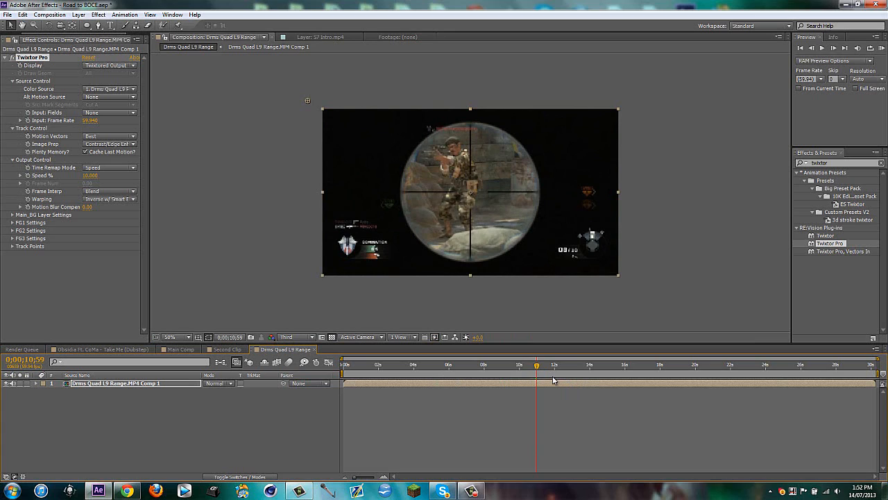
{"action": "key", "text": "Page_Down"}
{"action": "key", "text": "Page_Down"}
{"action": "key", "text": "Page_Down"}
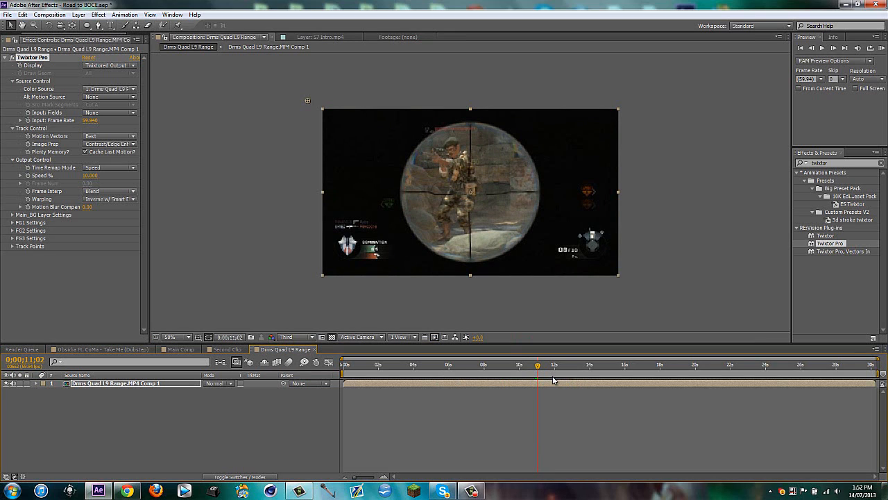
{"action": "key", "text": "Page_Up"}
{"action": "key", "text": "Page_Up"}
{"action": "key", "text": "Page_Up"}
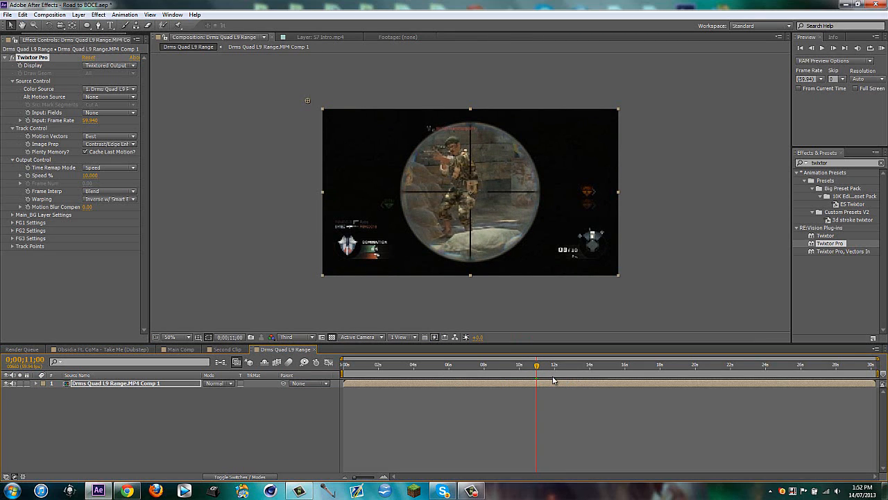
{"action": "key", "text": "Page_Down"}
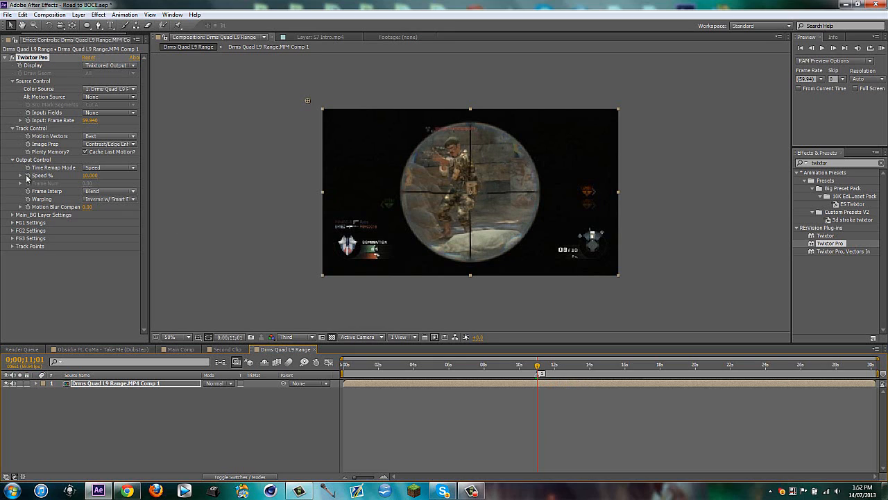
{"action": "key", "text": "Page_Down"}
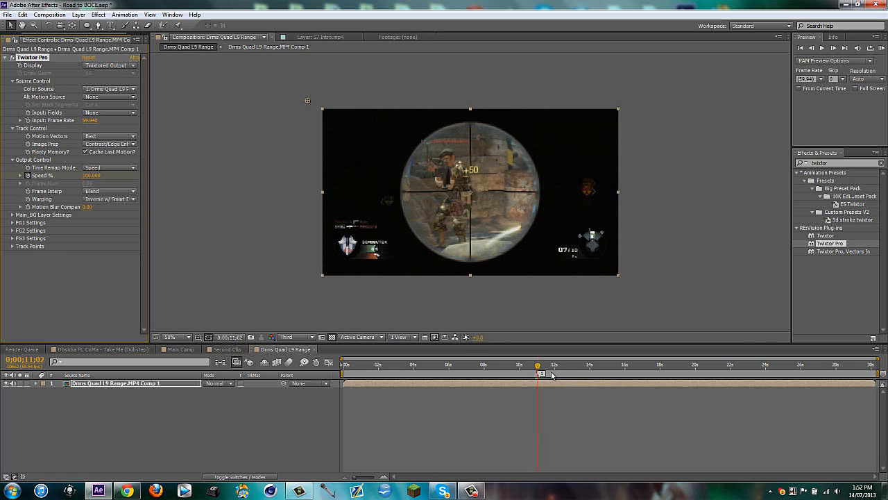
{"action": "key", "text": "u"}
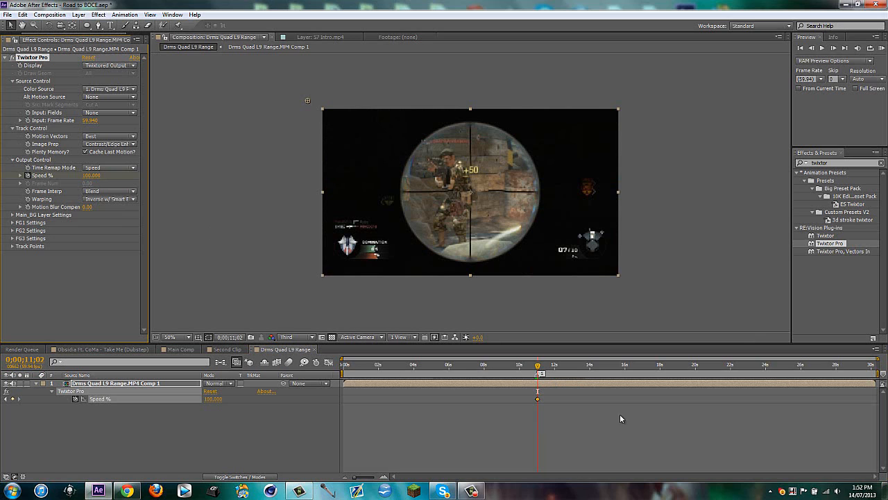
Add a Twixtor Speed % keyframe of 10 at 11:31, after the first shot
{"action": "mouse_move", "coordinate": [541, 369]}
{"action": "left_mouse_down"}
{"action": "mouse_move", "coordinate": [567, 362]}
{"action": "mouse_move", "coordinate": [544, 369]}
{"action": "left_mouse_up"}
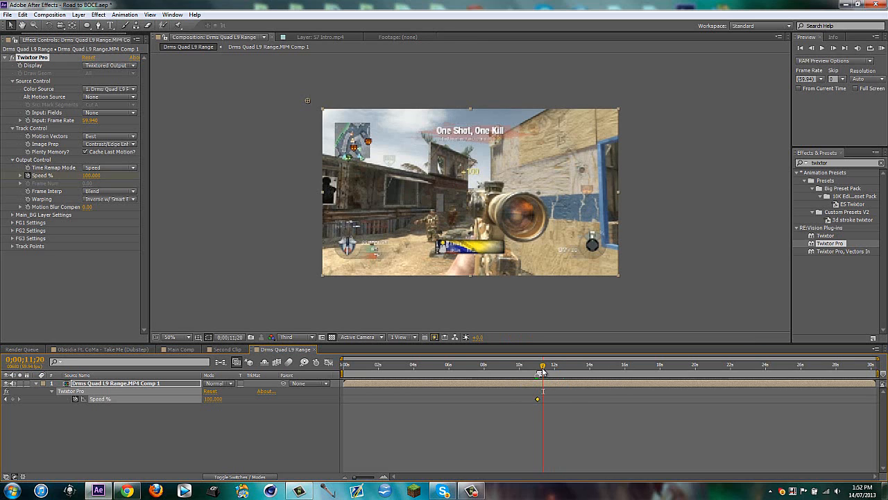
{"action": "left_click_drag", "start_coordinate": [543, 372], "coordinate": [545, 368]}
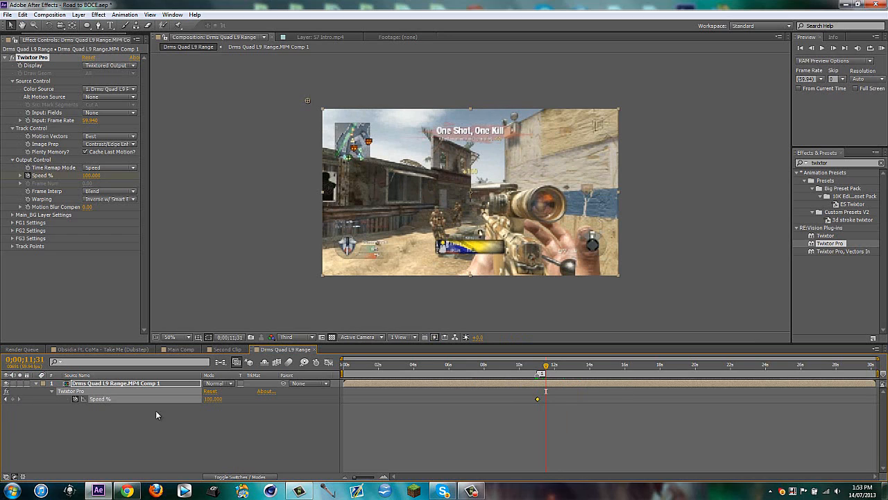
{"action": "left_click", "coordinate": [212, 401]}
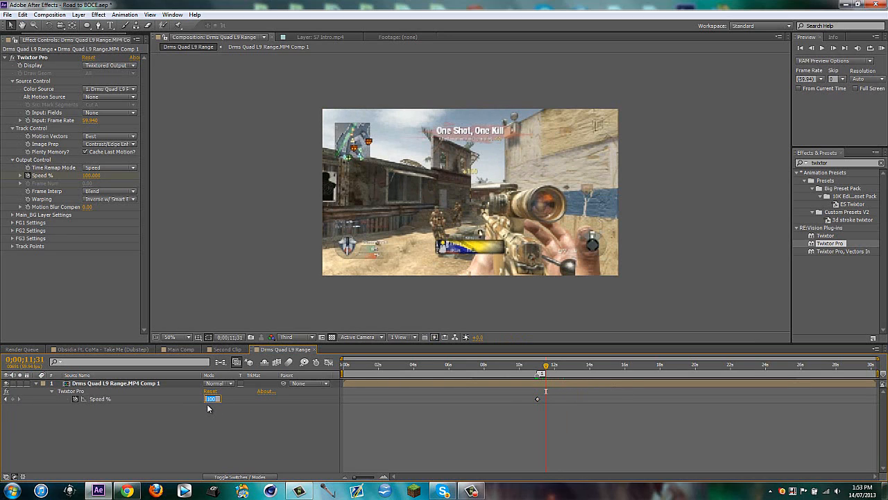
{"action": "type", "text": "10"}
{"action": "key", "text": "Return"}
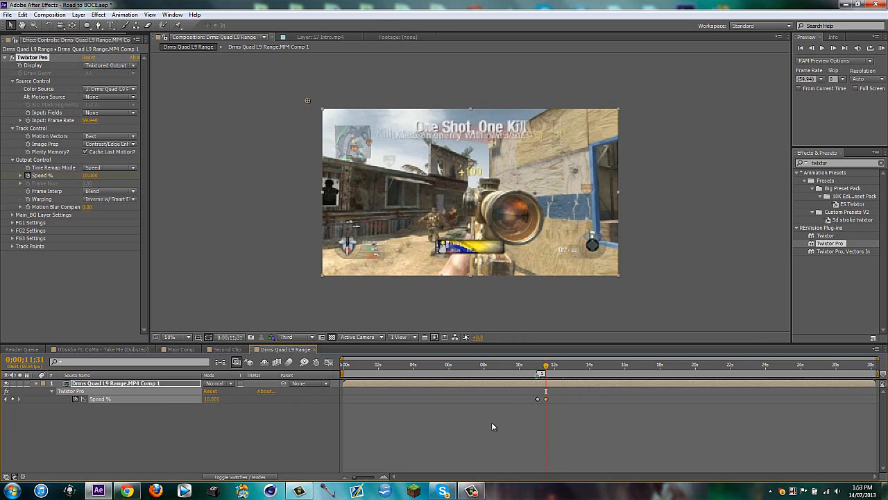
Add a Speed % keyframe holding 10 at 14:51, and advance 20 frames to 15:11
{"action": "left_click_drag", "start_coordinate": [545, 369], "coordinate": [543, 370]}
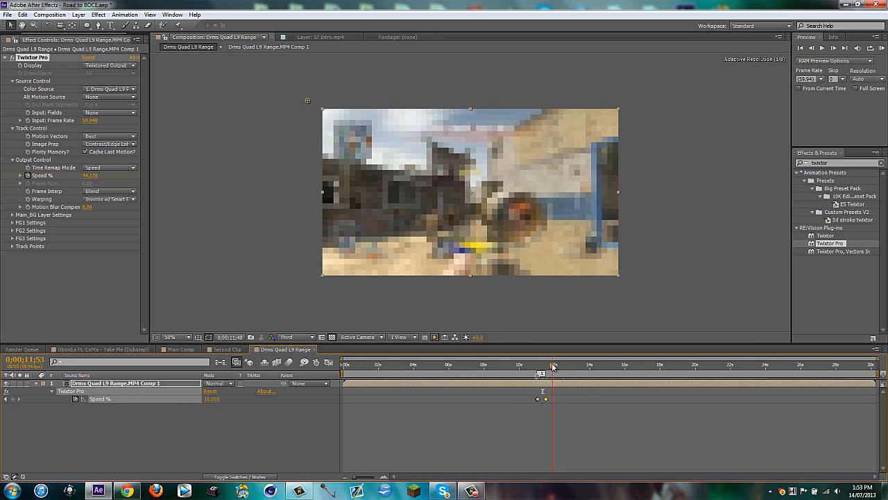
{"action": "left_click_drag", "start_coordinate": [542, 372], "coordinate": [599, 365]}
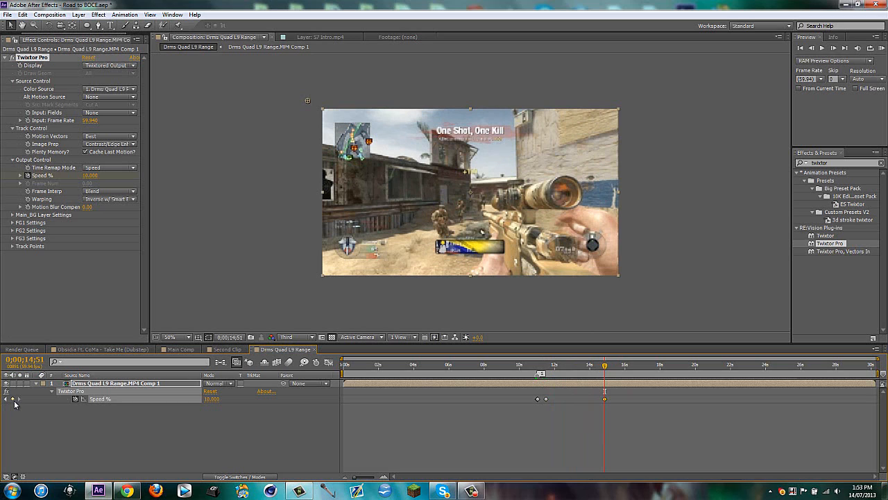
{"action": "key", "text": "shift+Page_Down"}
{"action": "key", "text": "shift+Page_Down"}
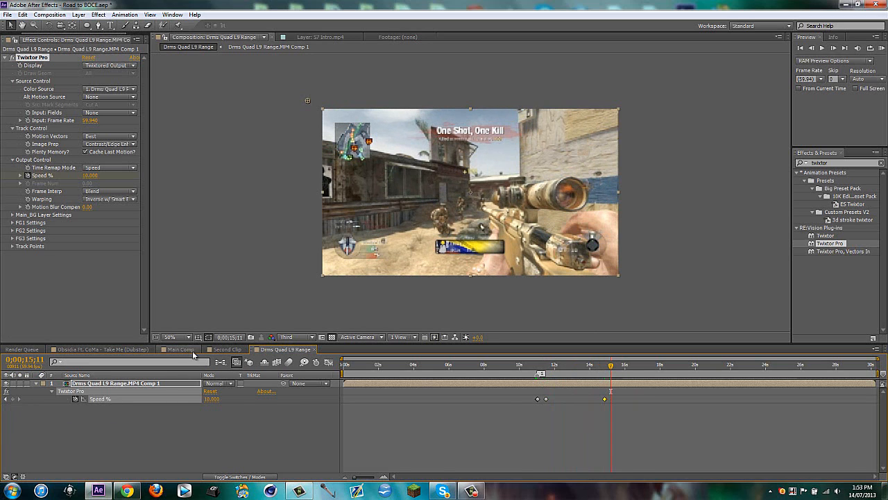
Examine the music waveform and beat markers from about 52:00 to 53:12 in Main Comp, and return to Drms Quad L9 Range
{"action": "left_click", "coordinate": [193, 350]}
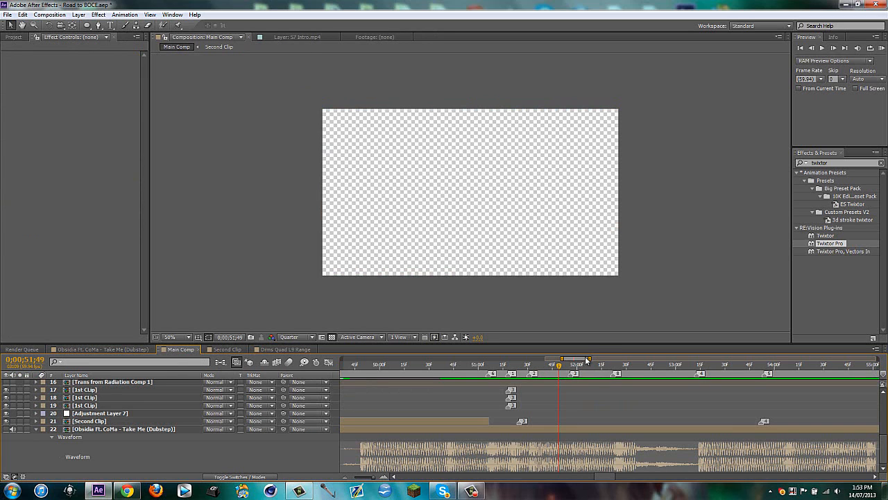
{"action": "left_click_drag", "start_coordinate": [587, 358], "coordinate": [592, 360]}
{"action": "left_click_drag", "start_coordinate": [457, 367], "coordinate": [479, 366]}
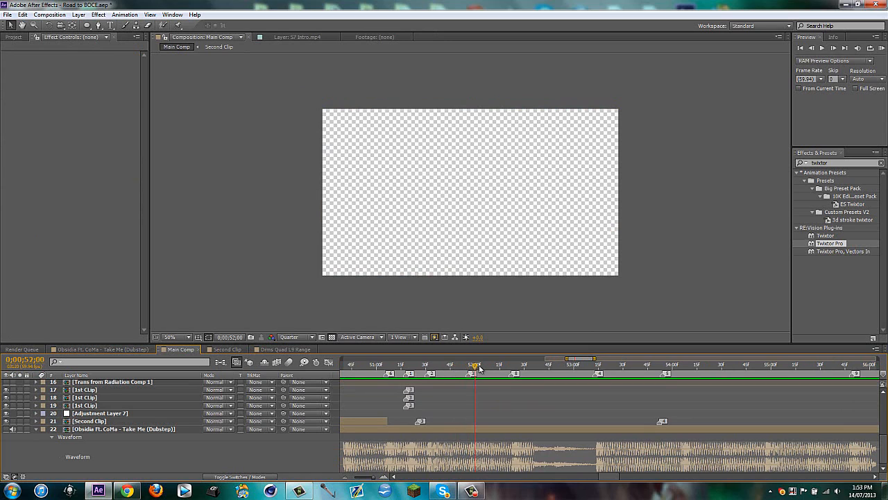
{"action": "left_click_drag", "start_coordinate": [571, 382], "coordinate": [522, 379]}
{"action": "left_click_drag", "start_coordinate": [507, 367], "coordinate": [594, 367]}
{"action": "left_click", "coordinate": [300, 350]}
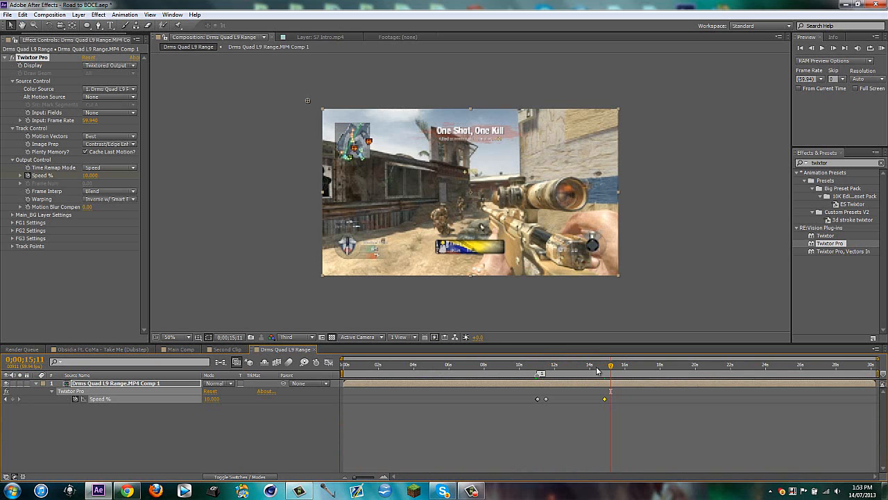
Add a Twixtor Speed % keyframe of 100 at 15:11
{"action": "left_click", "coordinate": [208, 399]}
{"action": "left_click", "coordinate": [209, 399]}
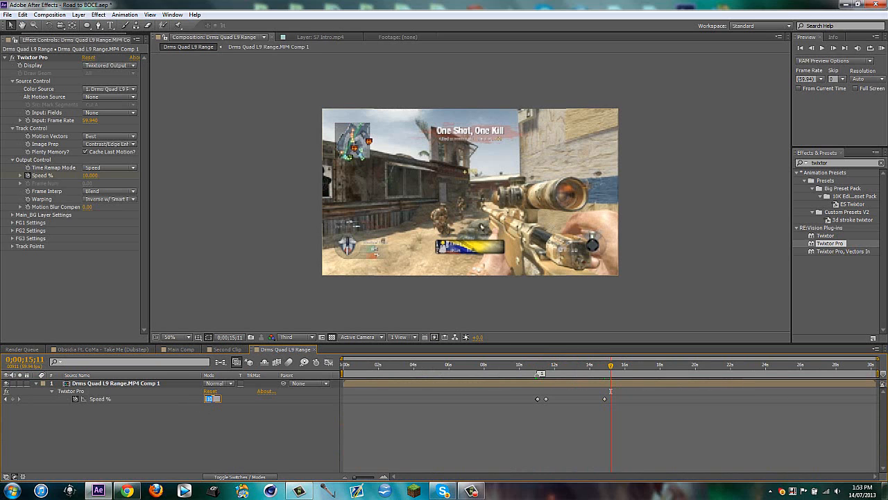
{"action": "type", "text": "100"}
{"action": "key", "text": "Return"}
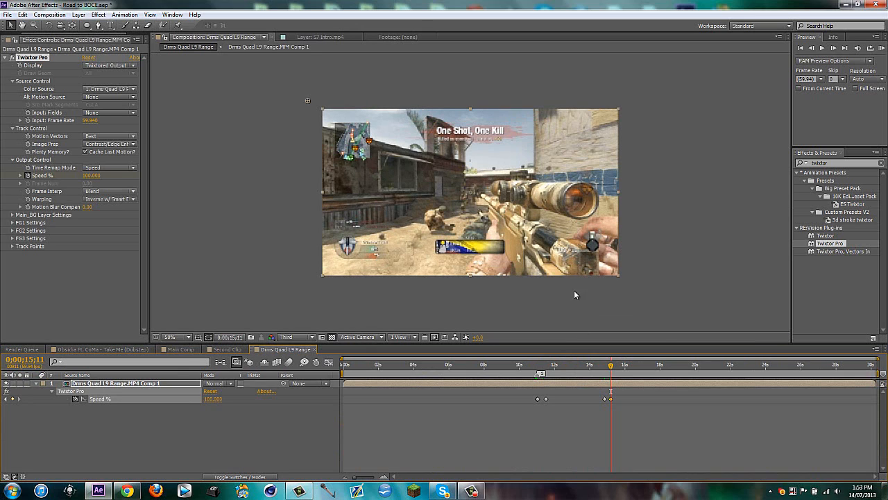
Locate the second sniper shot frame by frame and add composition marker 2 there, at about 15:42
{"action": "left_click_drag", "start_coordinate": [612, 366], "coordinate": [622, 369]}
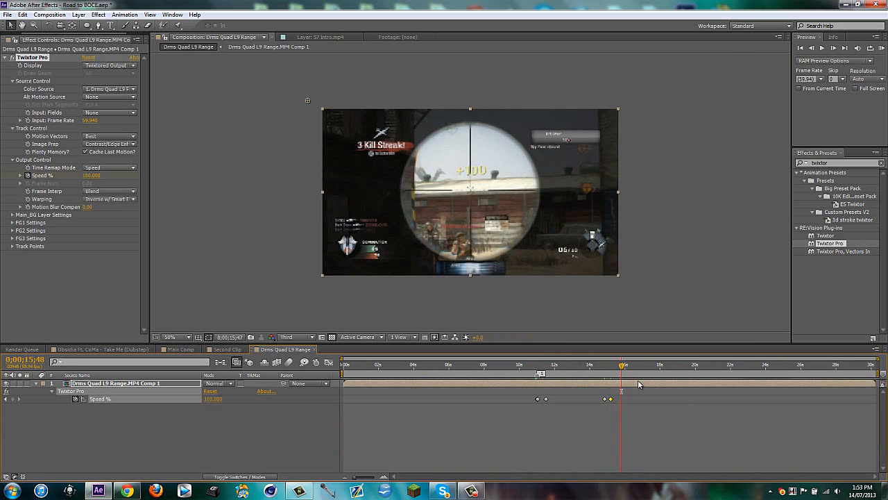
{"action": "key", "text": "Page_Up"}
{"action": "key", "text": "Page_Up"}
{"action": "key", "text": "Page_Up"}
{"action": "key", "text": "Page_Up"}
{"action": "key", "text": "Page_Up"}
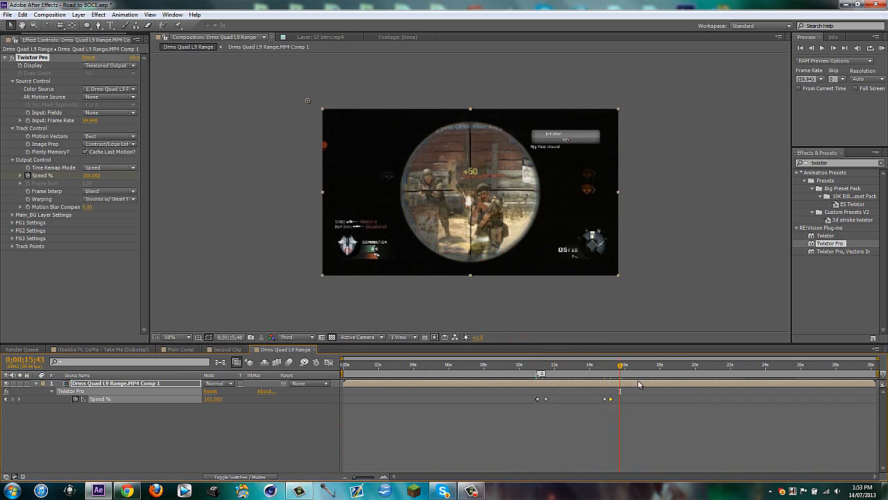
{"action": "key", "text": "Page_Up"}
Examine the music waveform and beat markers around and after 53:12 in Main Comp, and return to Drms Quad L9 Range
{"action": "left_click_drag", "start_coordinate": [622, 366], "coordinate": [628, 365]}
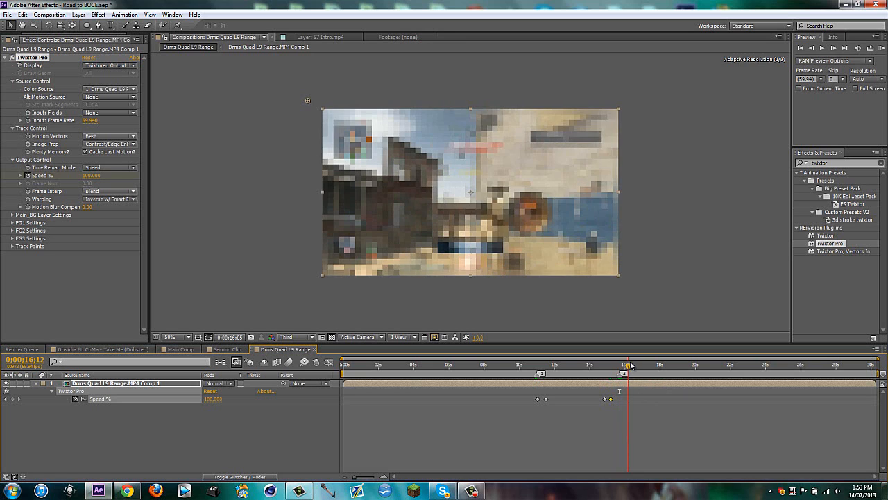
{"action": "left_click", "coordinate": [181, 350]}
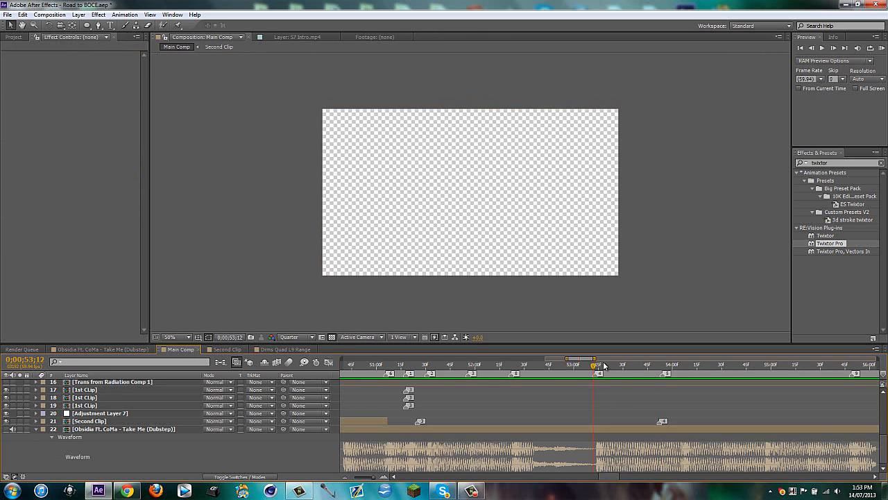
{"action": "mouse_move", "coordinate": [587, 360]}
{"action": "left_mouse_down"}
{"action": "mouse_move", "coordinate": [613, 357]}
{"action": "mouse_move", "coordinate": [604, 358]}
{"action": "left_mouse_up"}
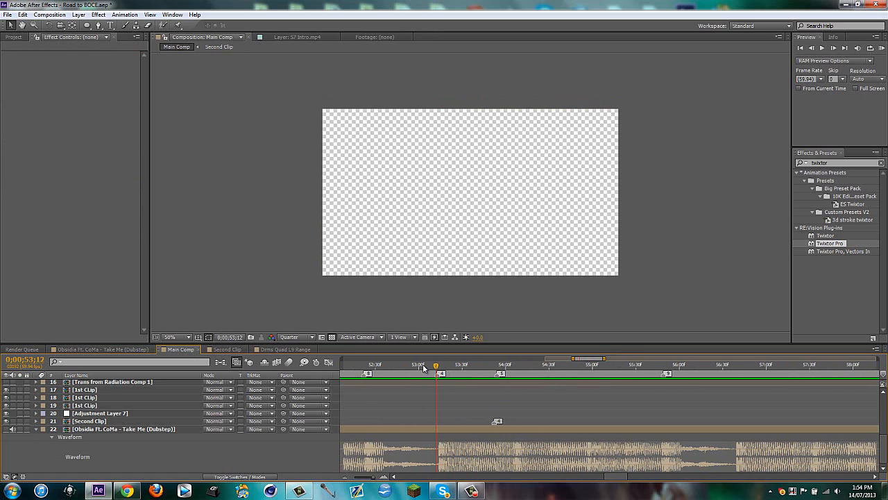
{"action": "mouse_move", "coordinate": [435, 365]}
{"action": "left_mouse_down"}
{"action": "mouse_move", "coordinate": [497, 374]}
{"action": "mouse_move", "coordinate": [436, 380]}
{"action": "left_mouse_up"}
{"action": "key", "text": "k"}
{"action": "left_click", "coordinate": [276, 348]}
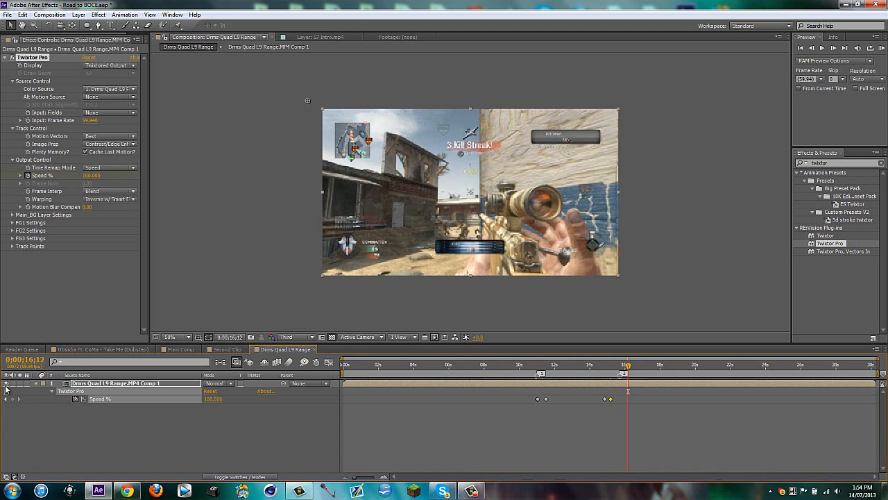
{"action": "left_click", "coordinate": [179, 349]}
{"action": "left_click", "coordinate": [279, 348]}
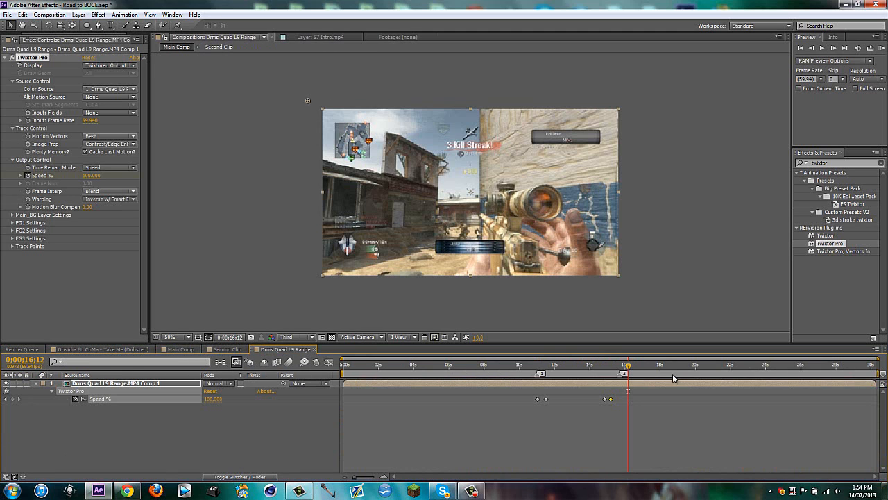
Add Twixtor Speed % keyframes after the second shot, holding 100 at 15:52 and dropping to 10 at 16:02
{"action": "left_click_drag", "start_coordinate": [623, 370], "coordinate": [613, 375]}
{"action": "left_click", "coordinate": [625, 368]}
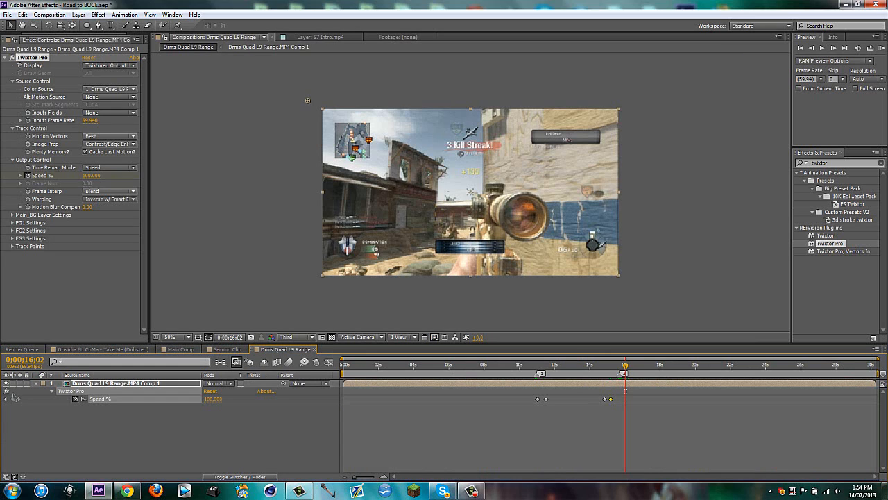
{"action": "key", "text": "shift+Page_Up"}
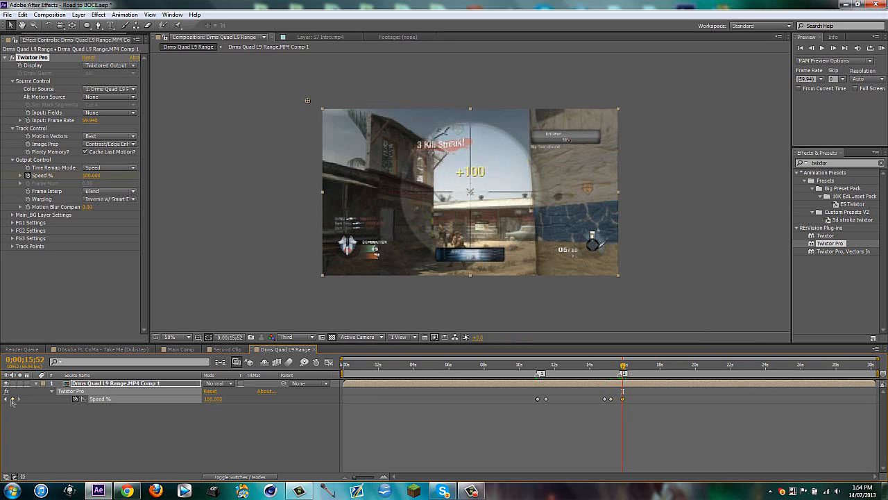
{"action": "key", "text": "shift+Page_Down"}
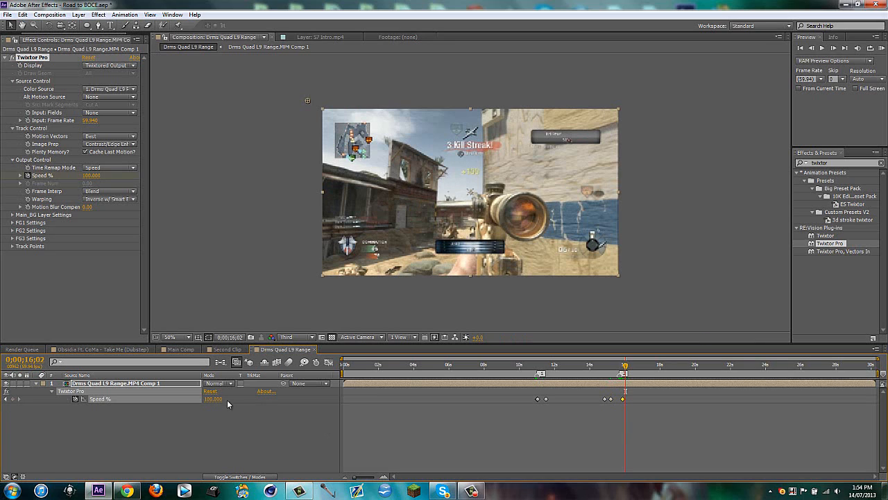
{"action": "left_click", "coordinate": [213, 399]}
{"action": "type", "text": "10"}
{"action": "key", "text": "Return"}
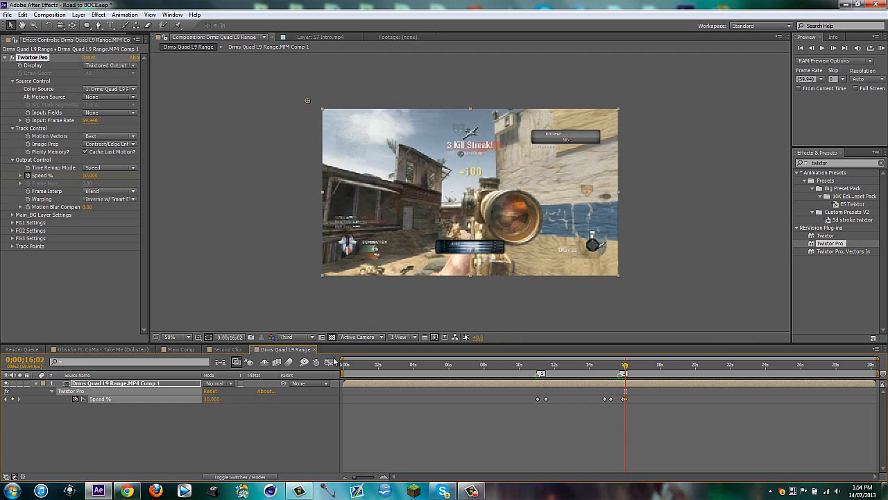
Add Speed % keyframes before the third shot, holding 10 at 22:32 and rising to 100 at 22:52
{"action": "left_click", "coordinate": [627, 368]}
{"action": "left_click_drag", "start_coordinate": [628, 368], "coordinate": [739, 369]}
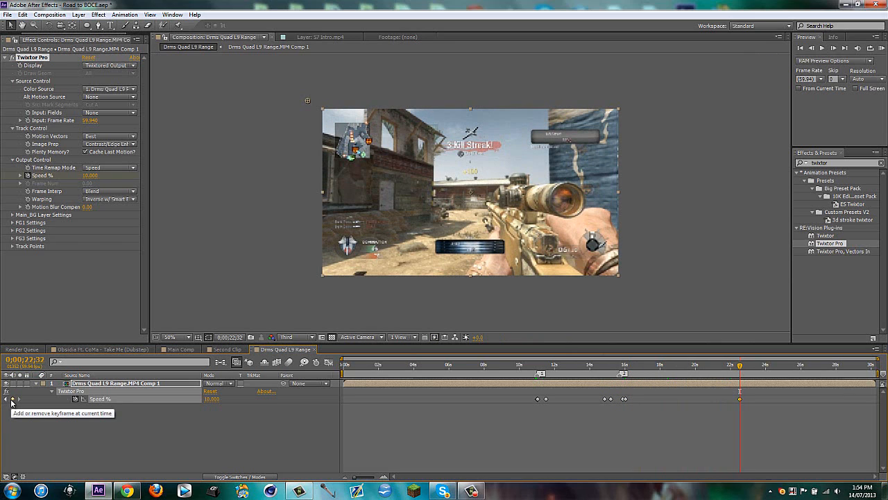
{"action": "key", "text": "shift+Page_Down"}
{"action": "key", "text": "shift+Page_Down"}
{"action": "left_click", "coordinate": [212, 399]}
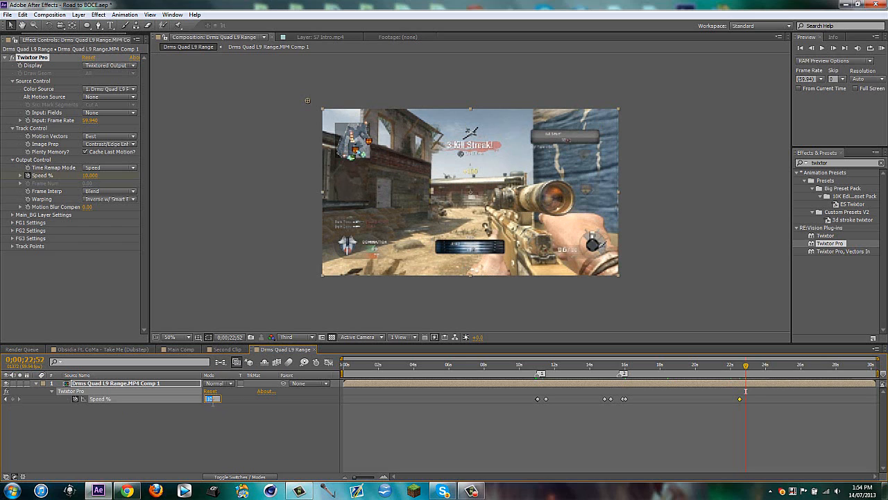
{"action": "type", "text": "100"}
{"action": "key", "text": "Return"}
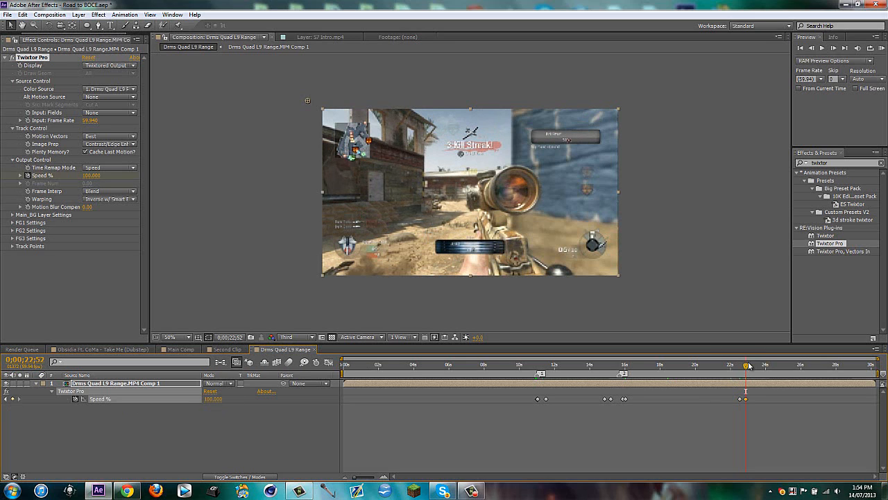
Locate the third sniper shot frame by frame and add composition marker 3 there, at 23:05
{"action": "mouse_move", "coordinate": [749, 366]}
{"action": "left_mouse_down"}
{"action": "mouse_move", "coordinate": [760, 375]}
{"action": "mouse_move", "coordinate": [751, 367]}
{"action": "left_mouse_up"}
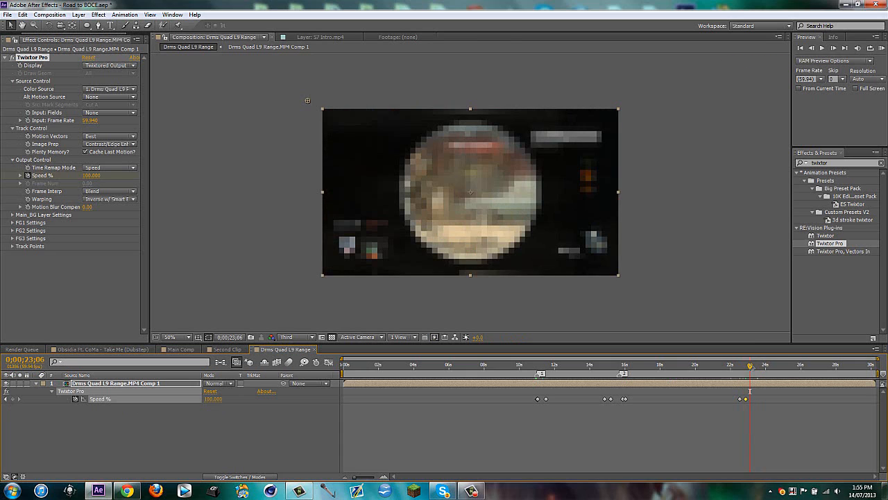
{"action": "left_click", "coordinate": [750, 366]}
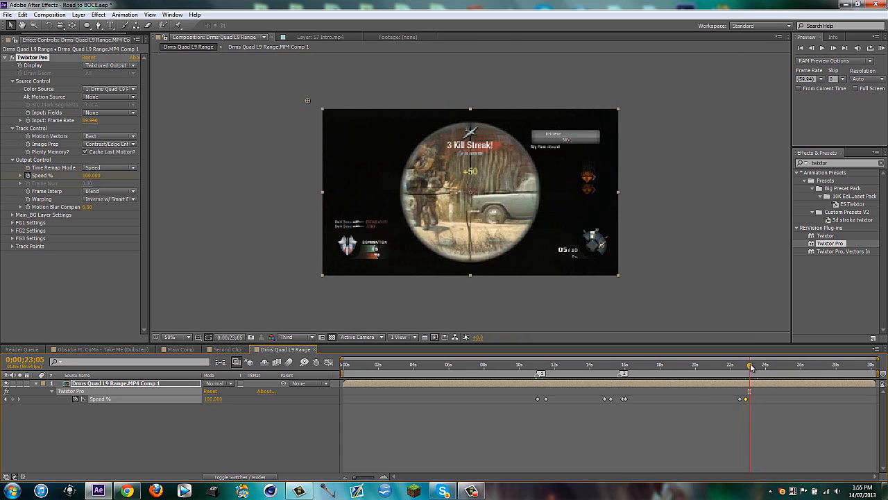
{"action": "left_click_drag", "start_coordinate": [751, 366], "coordinate": [750, 366]}
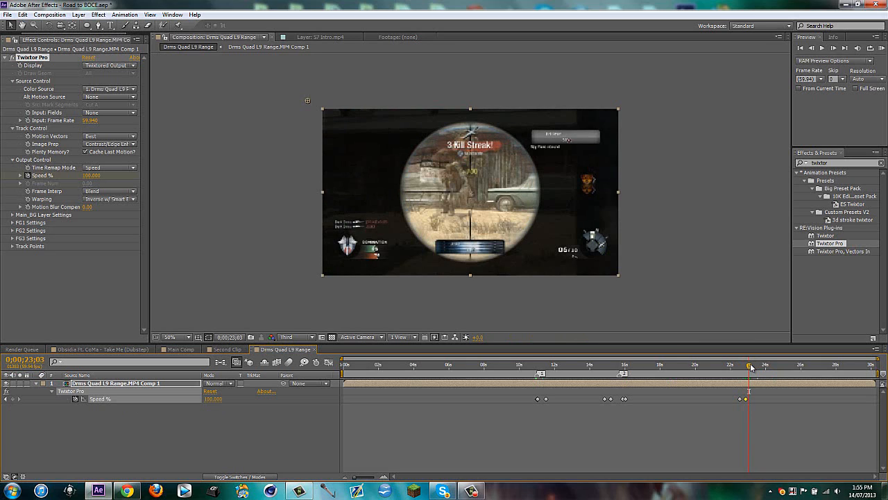
{"action": "key", "text": "Page_Down"}
{"action": "key", "text": "Page_Down"}
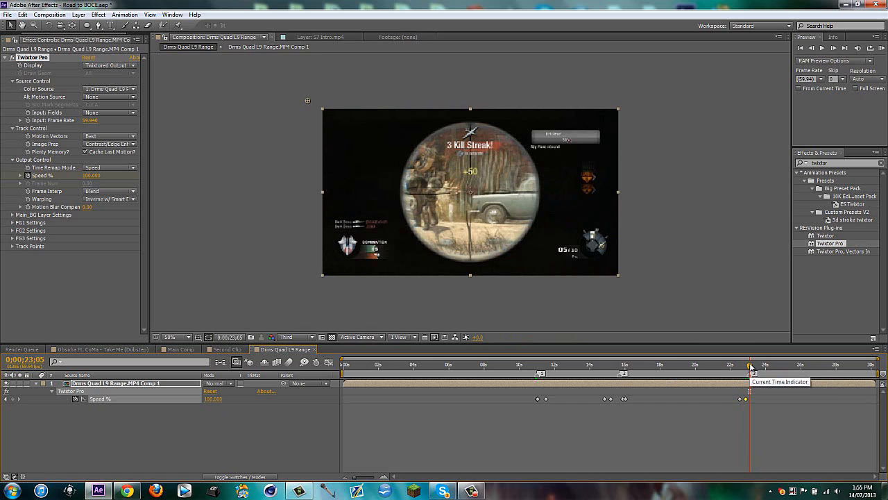
Add Speed % keyframes after the third shot, holding 100 at 23:24 and dropping to 10 at 23:44
{"action": "left_click_drag", "start_coordinate": [751, 366], "coordinate": [756, 368]}
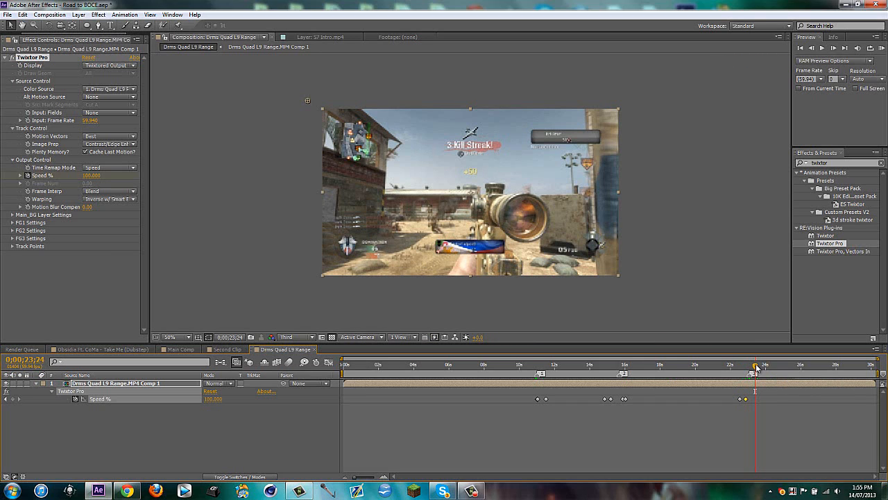
{"action": "left_click", "coordinate": [12, 400]}
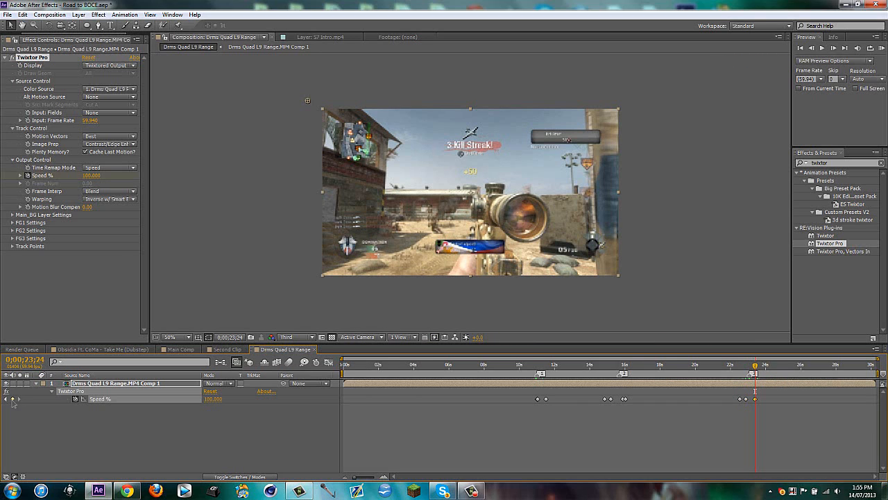
{"action": "key", "text": "shift+Page_Down"}
{"action": "key", "text": "shift+Page_Down"}
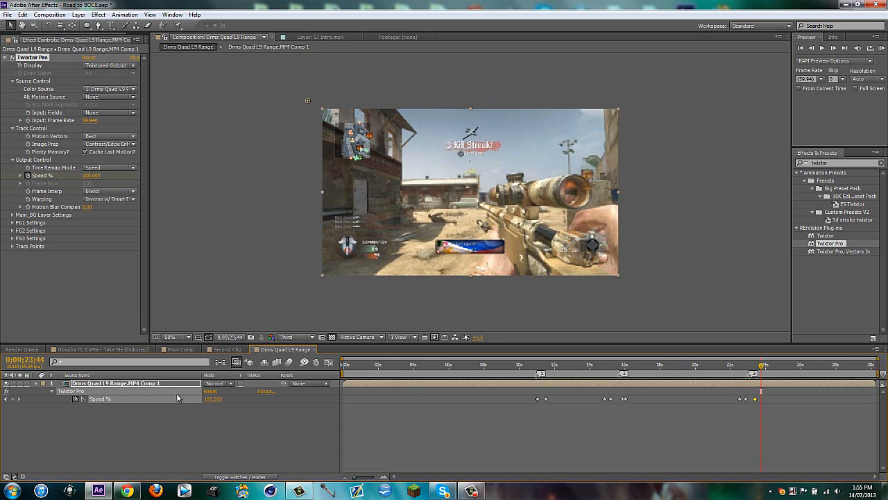
{"action": "left_click", "coordinate": [208, 399]}
{"action": "key", "text": "Return"}
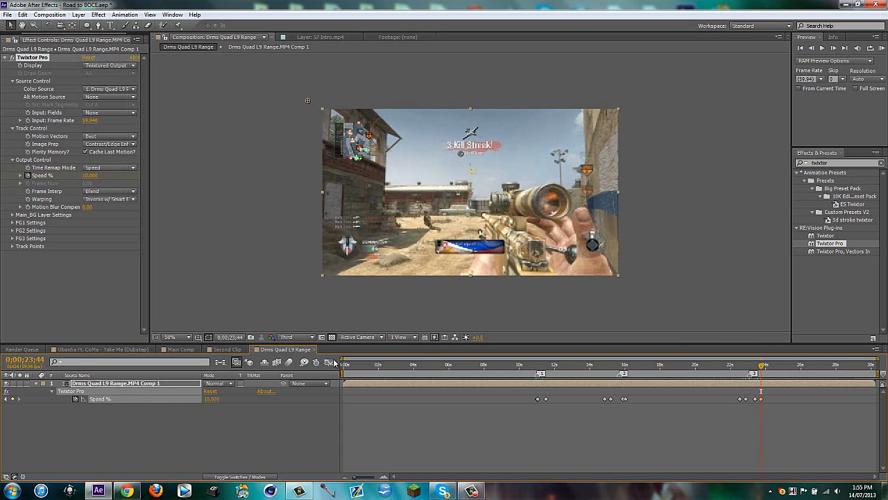
Extend the Drms Quad L9 Range composition's duration to about 50 seconds and widen the timeline view to its new end
{"action": "left_click_drag", "start_coordinate": [342, 358], "coordinate": [462, 359]}
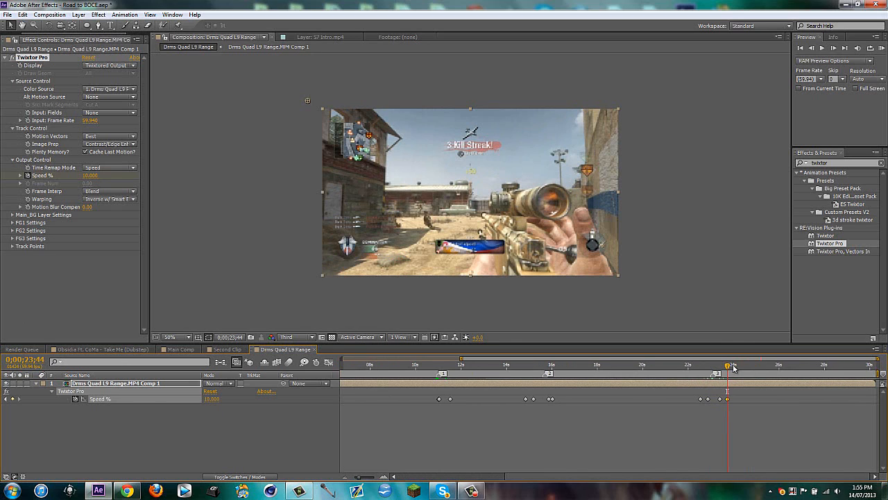
{"action": "key", "text": "ctrl+k"}
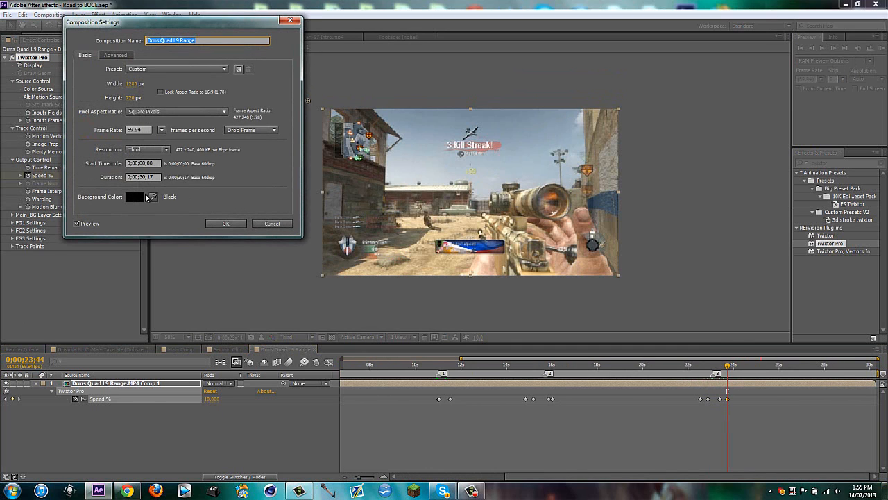
{"action": "left_click", "coordinate": [142, 176]}
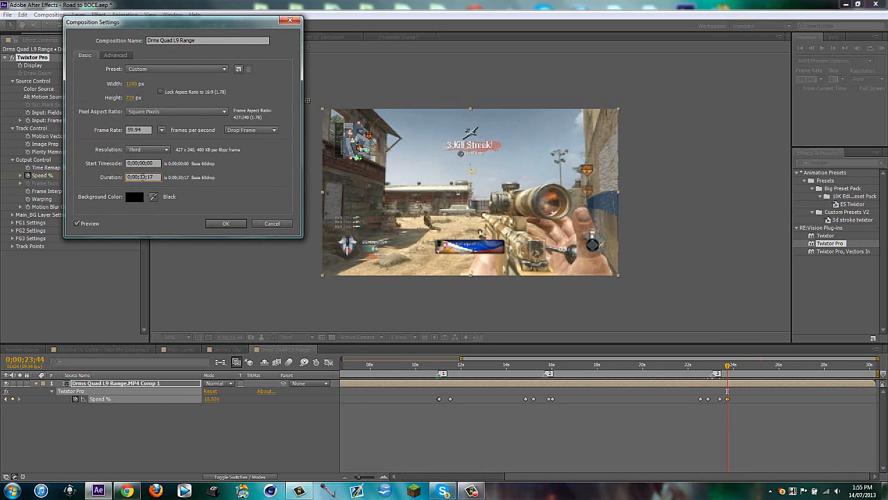
{"action": "key", "text": "Return"}
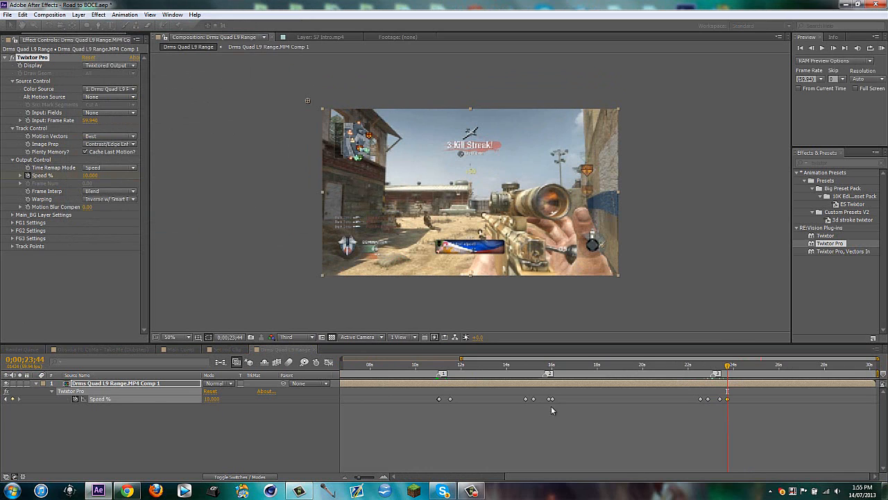
{"action": "left_click_drag", "start_coordinate": [665, 358], "coordinate": [875, 358]}
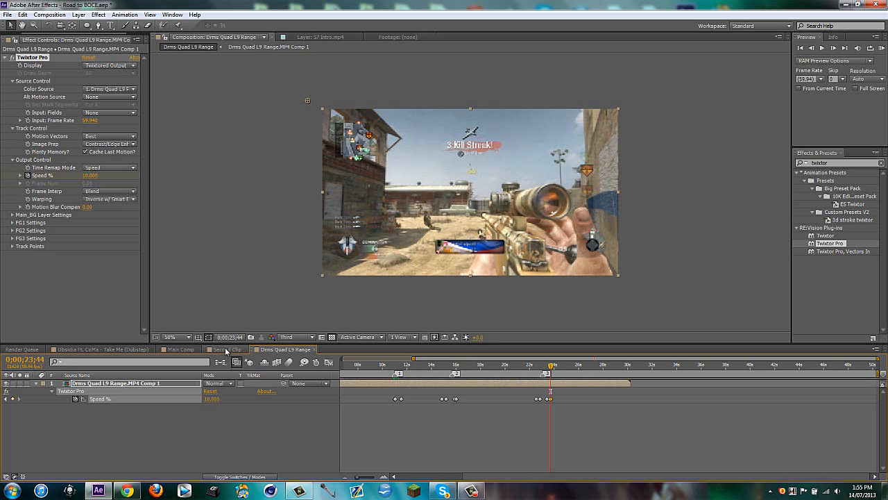
Open the nested Drms Quad L9 Range.MP4 Comp 1, check where its footage layer ends, and close the comp
{"action": "double_click", "coordinate": [382, 385]}
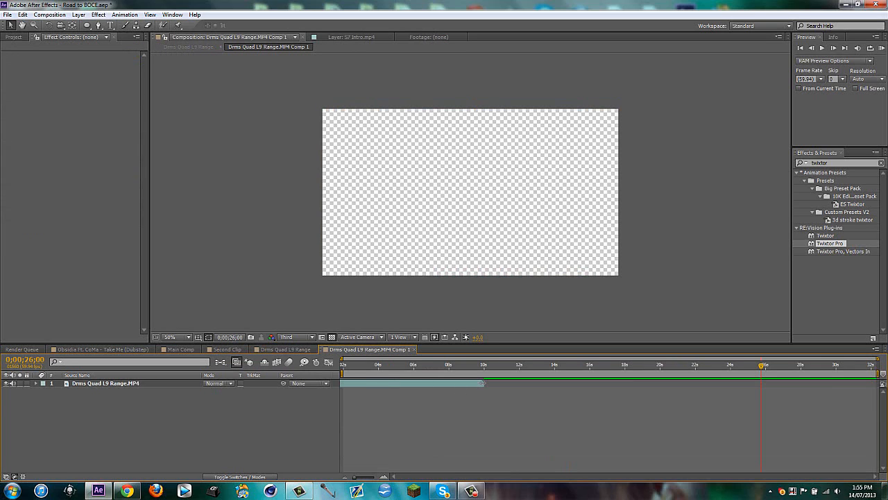
{"action": "left_click", "coordinate": [483, 383]}
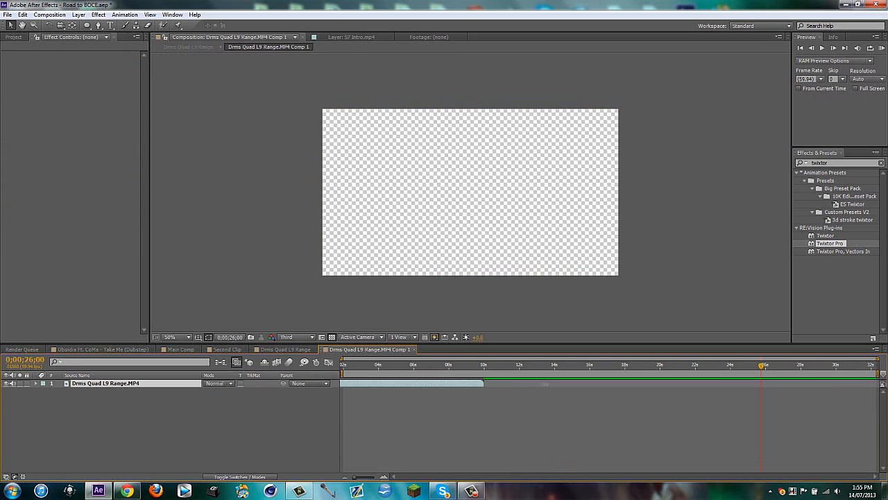
{"action": "left_click", "coordinate": [412, 350]}
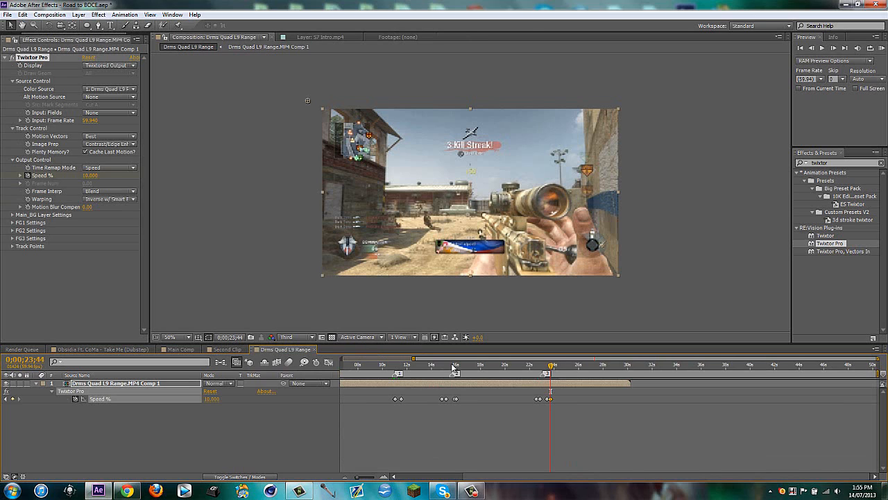
Add a Speed % keyframe holding 10 at 27:41, advance 20 frames to 28:01, and open the Speed % value for editing
{"action": "mouse_move", "coordinate": [551, 368]}
{"action": "left_mouse_down"}
{"action": "mouse_move", "coordinate": [623, 374]}
{"action": "mouse_move", "coordinate": [600, 372]}
{"action": "left_mouse_up"}
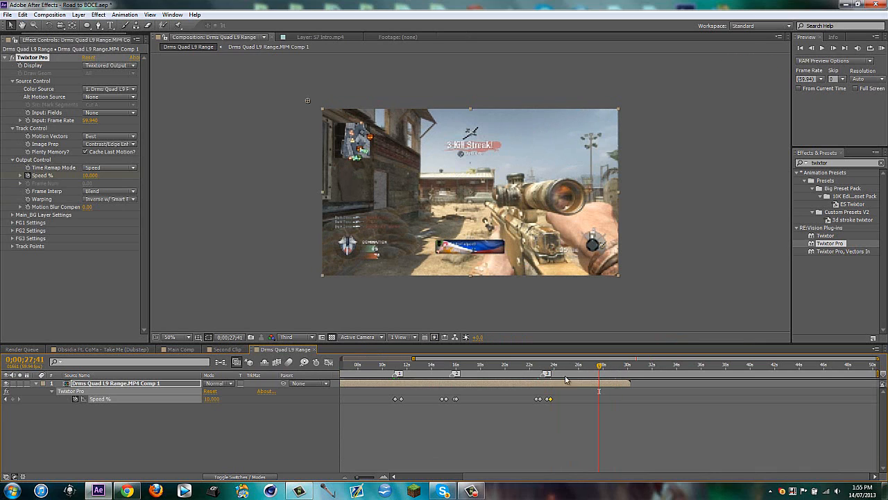
{"action": "left_click", "coordinate": [13, 399]}
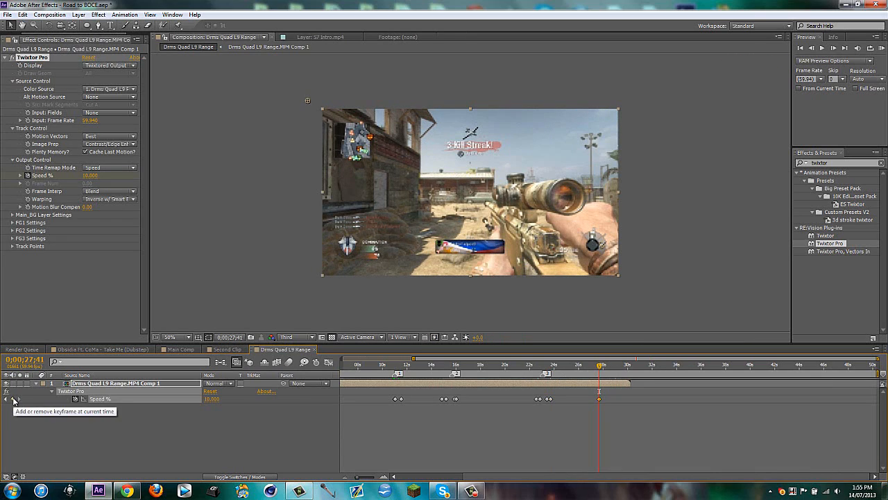
{"action": "key", "text": "shift+Page_Down"}
{"action": "key", "text": "shift+Page_Down"}
{"action": "left_click", "coordinate": [211, 399]}
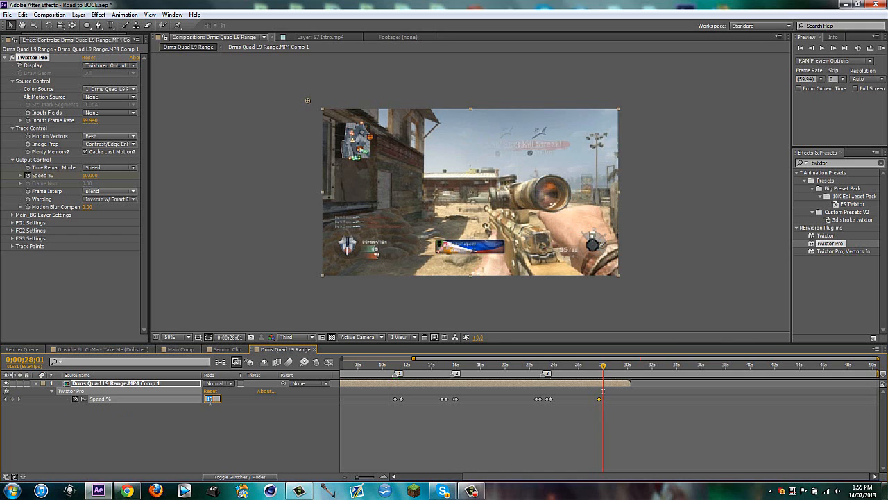
{"action": "left_click", "coordinate": [472, 491]}
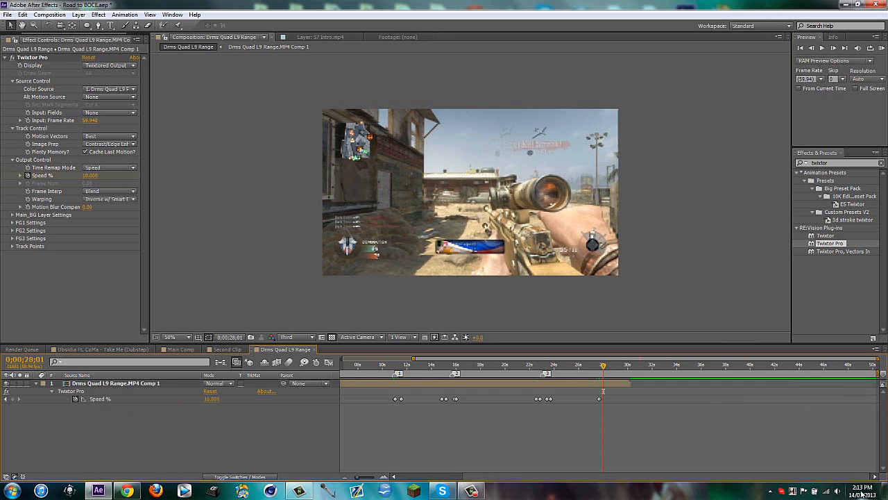
Review the footage around 28 seconds, return to the 27:41 keyframe, and set Speed % to 100 at 28:01, 20 frames after it
{"action": "left_click", "coordinate": [599, 366]}
{"action": "left_click", "coordinate": [597, 366]}
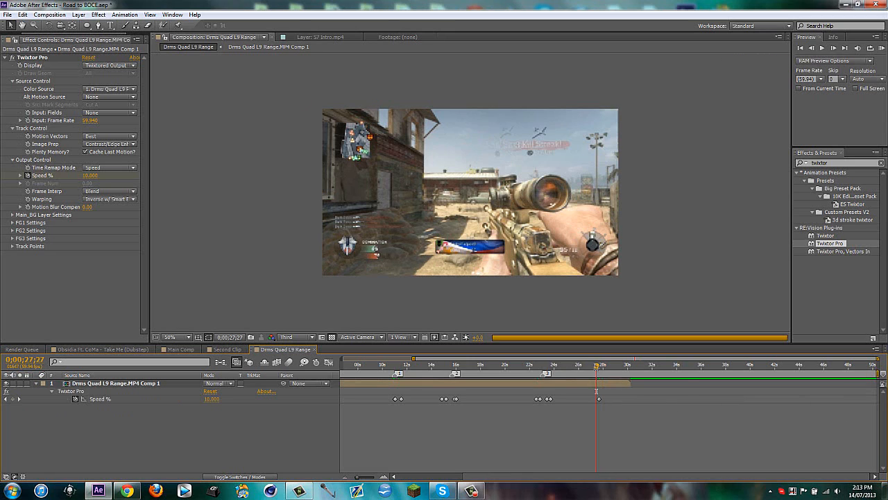
{"action": "mouse_move", "coordinate": [597, 370]}
{"action": "left_mouse_down"}
{"action": "mouse_move", "coordinate": [620, 369]}
{"action": "mouse_move", "coordinate": [605, 368]}
{"action": "left_mouse_up"}
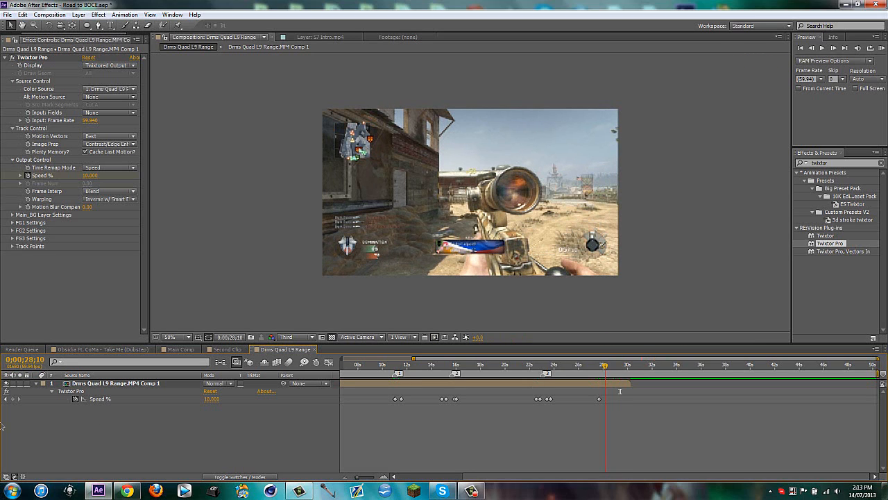
{"action": "left_click", "coordinate": [5, 398]}
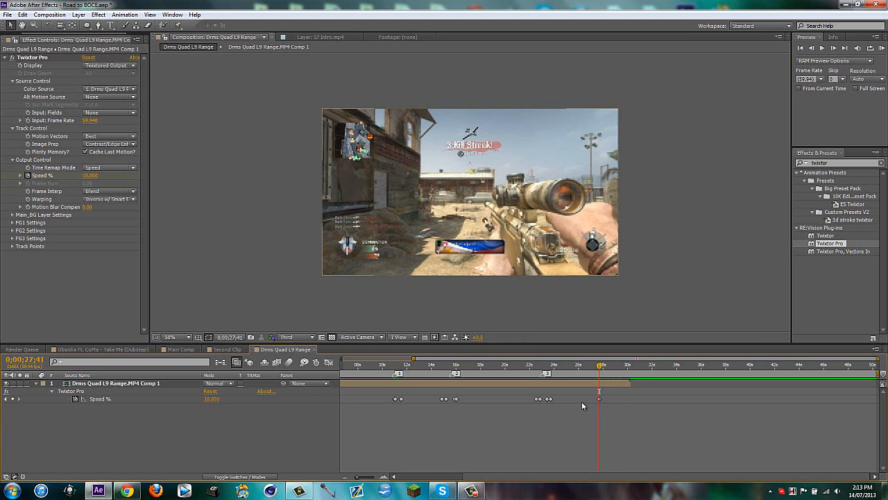
{"action": "key", "text": "shift+Page_Down"}
{"action": "key", "text": "shift+Page_Down"}
{"action": "left_click", "coordinate": [209, 399]}
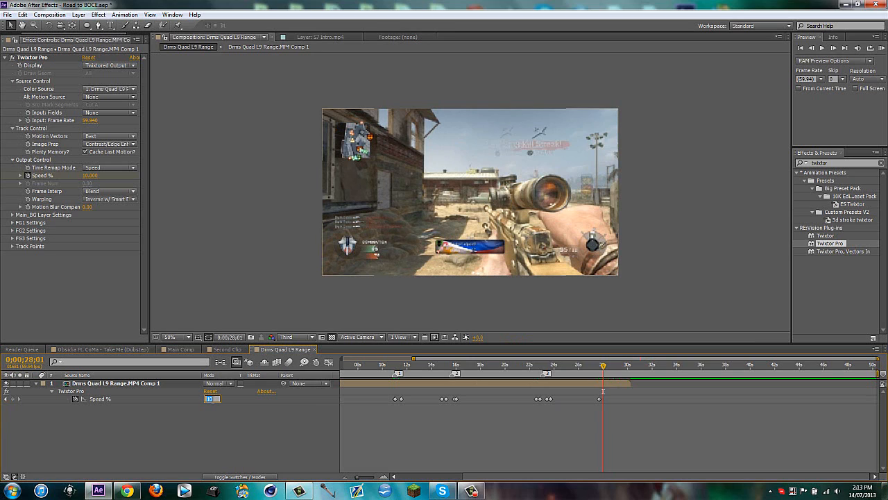
{"action": "type", "text": "100"}
{"action": "key", "text": "Return"}
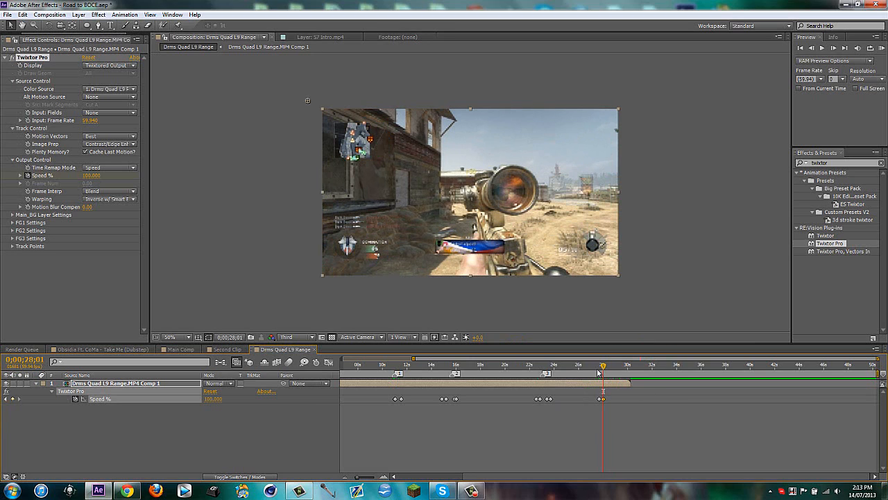
Find the frame of the fourth shot at 28:16, mark it with composition marker 4, and save the project
{"action": "left_click_drag", "start_coordinate": [604, 365], "coordinate": [617, 368]}
{"action": "left_click", "coordinate": [293, 442]}
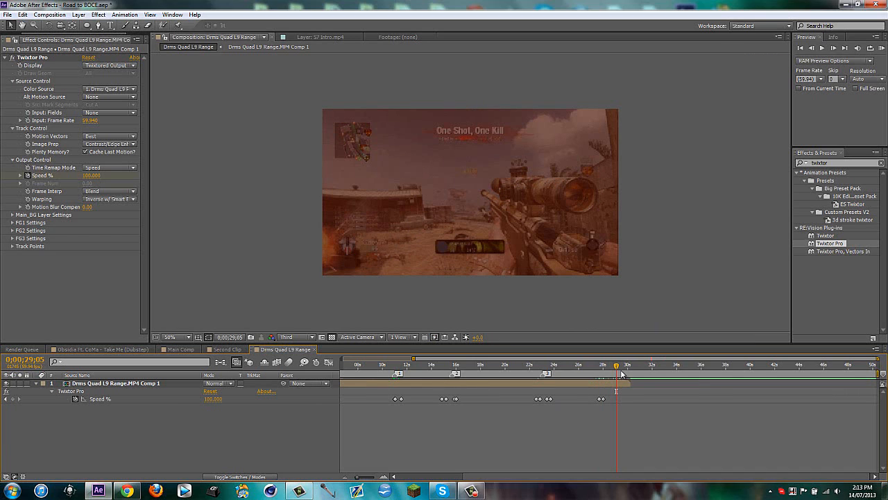
{"action": "left_click_drag", "start_coordinate": [616, 367], "coordinate": [610, 366]}
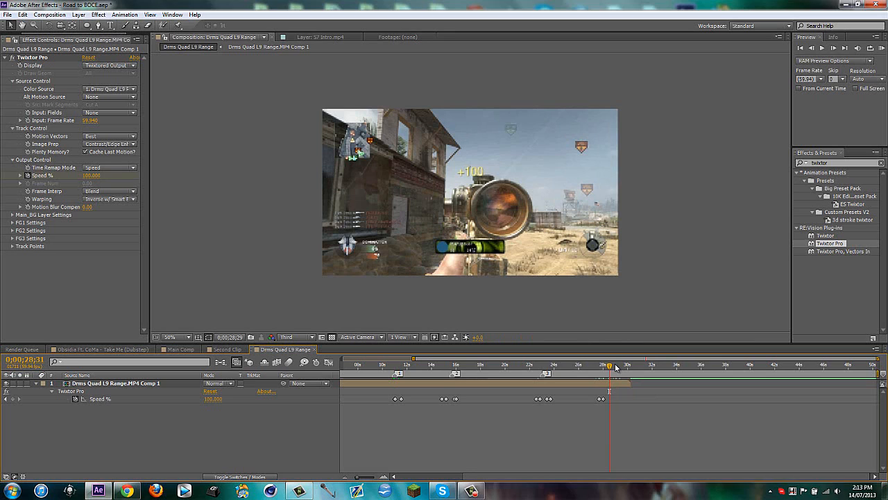
{"action": "key", "text": "Page_Up"}
{"action": "key", "text": "Page_Up"}
{"action": "key", "text": "Page_Up"}
{"action": "key", "text": "Page_Up"}
{"action": "key", "text": "Page_Up"}
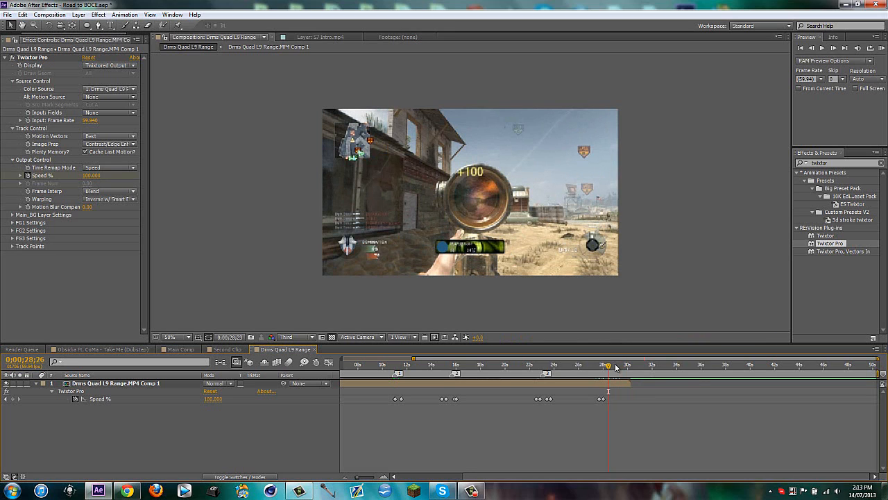
{"action": "key", "text": "Page_Up"}
{"action": "key", "text": "Page_Up"}
{"action": "key", "text": "Page_Up"}
{"action": "key", "text": "Page_Up"}
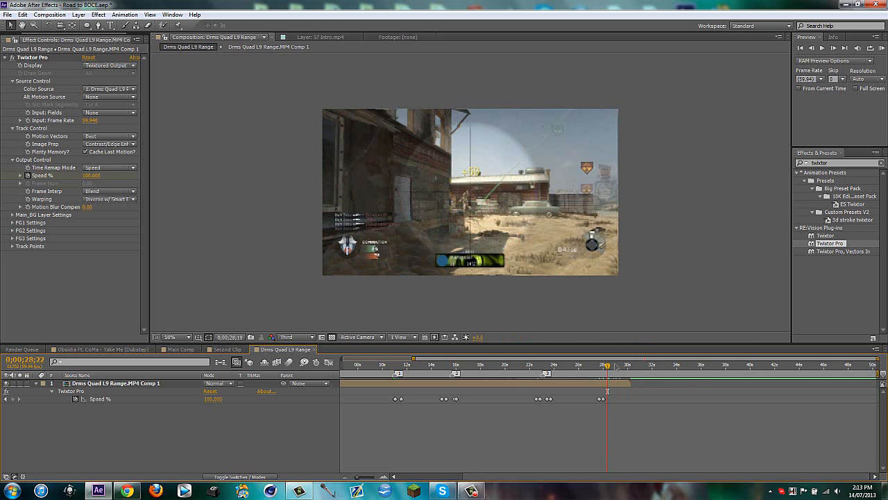
{"action": "key", "text": "Page_Up"}
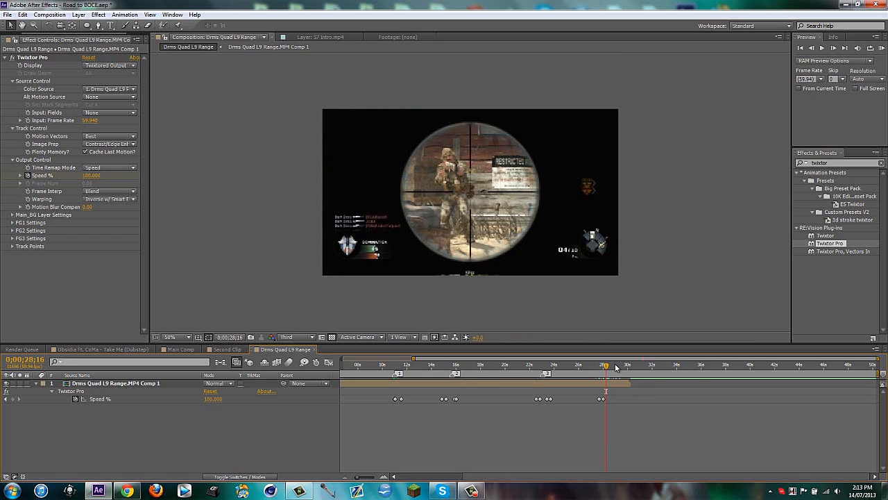
{"action": "key", "text": "Page_Up"}
{"action": "key", "text": "ctrl+s"}
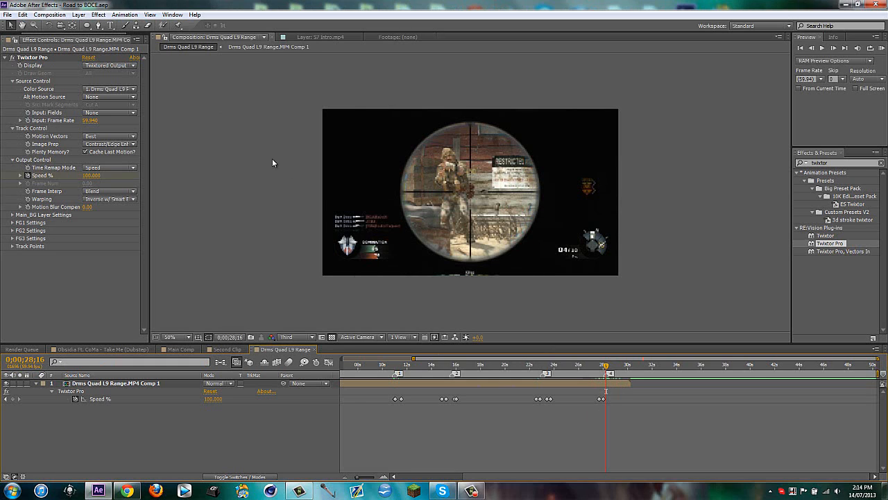
{"action": "left_click", "coordinate": [616, 383]}
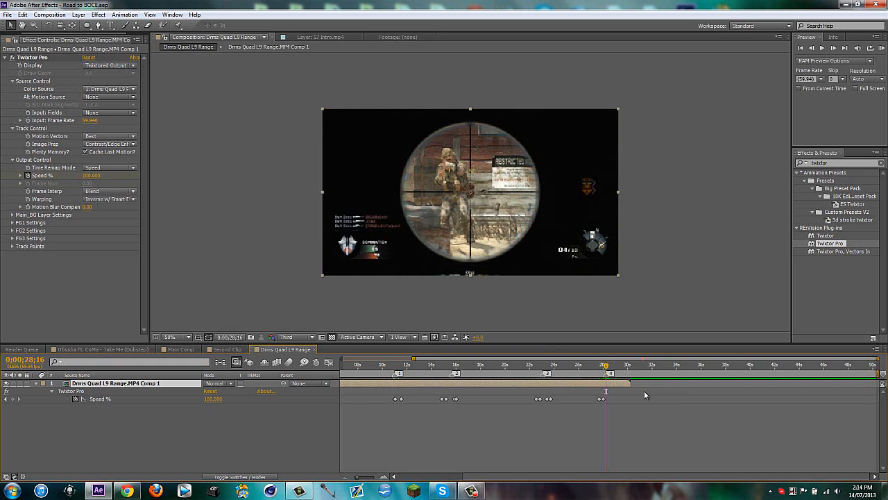
{"action": "left_click_drag", "start_coordinate": [35, 34], "coordinate": [12, 35]}
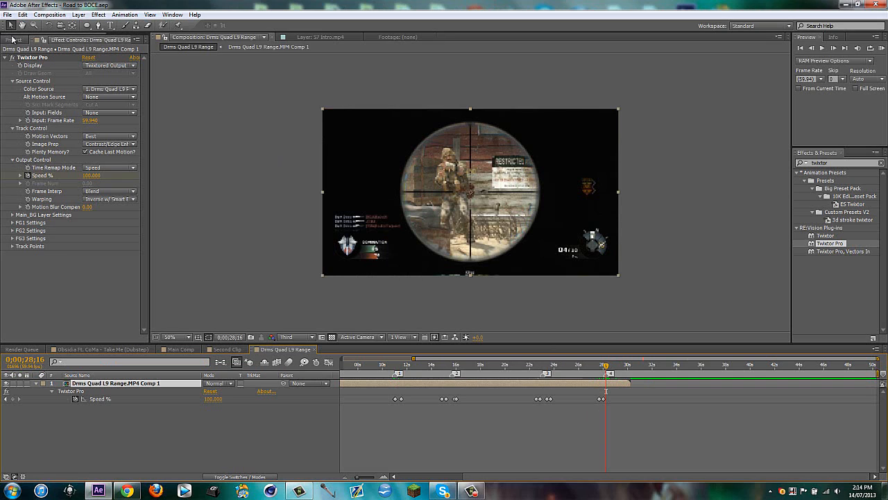
{"action": "left_click", "coordinate": [12, 39]}
{"action": "left_click", "coordinate": [137, 440]}
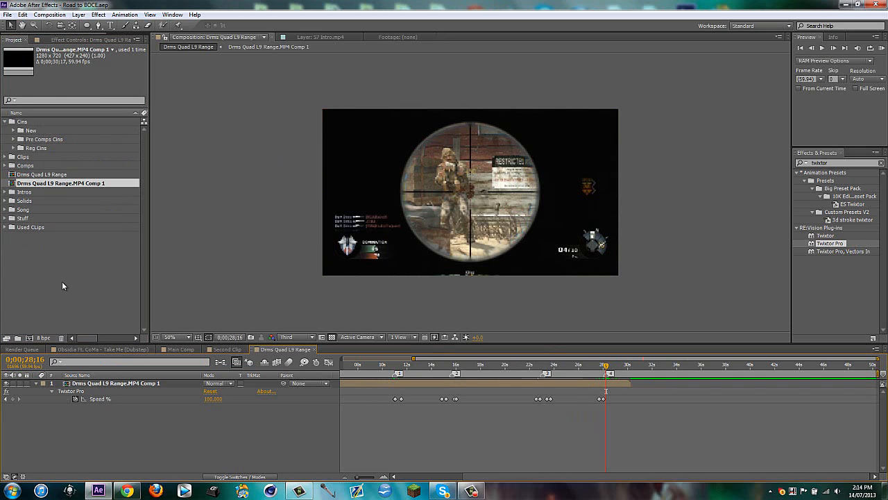
Duplicate the Drms Quad L9 Range.MP4 Comp 1 layer and delete the Twixtor Pro effect from the upper copy
{"action": "left_click", "coordinate": [530, 381]}
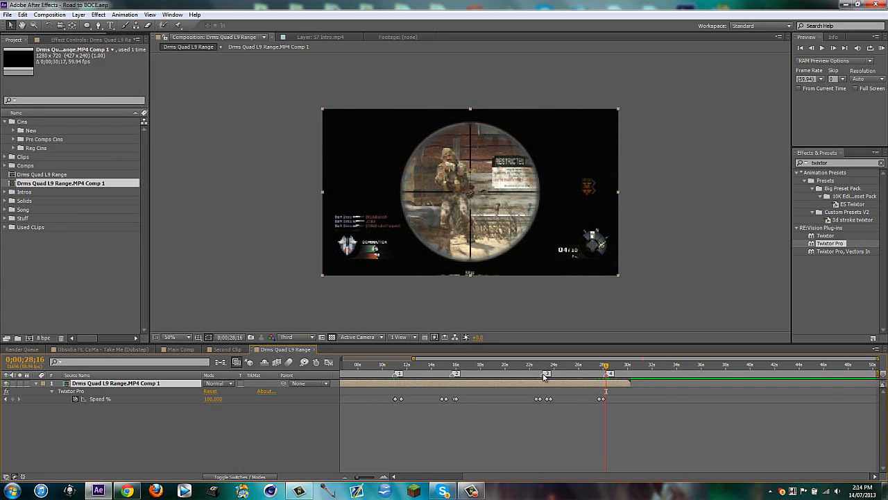
{"action": "key", "text": "ctrl+d"}
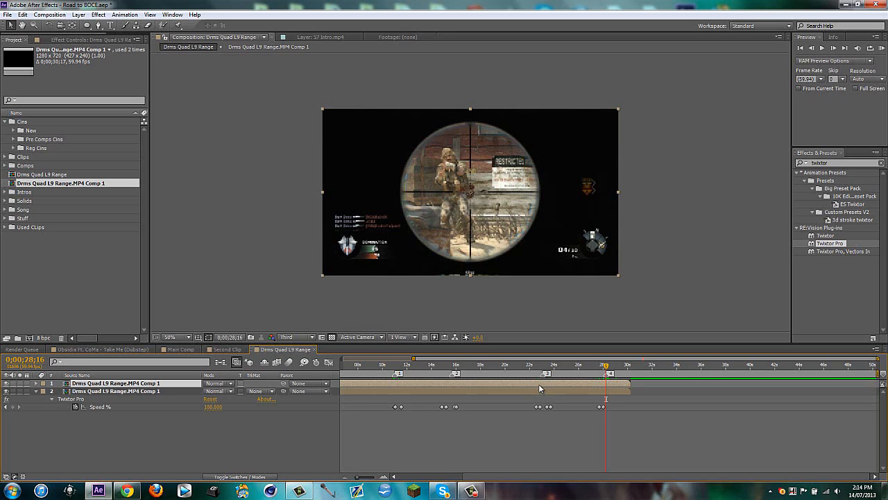
{"action": "left_click", "coordinate": [541, 391]}
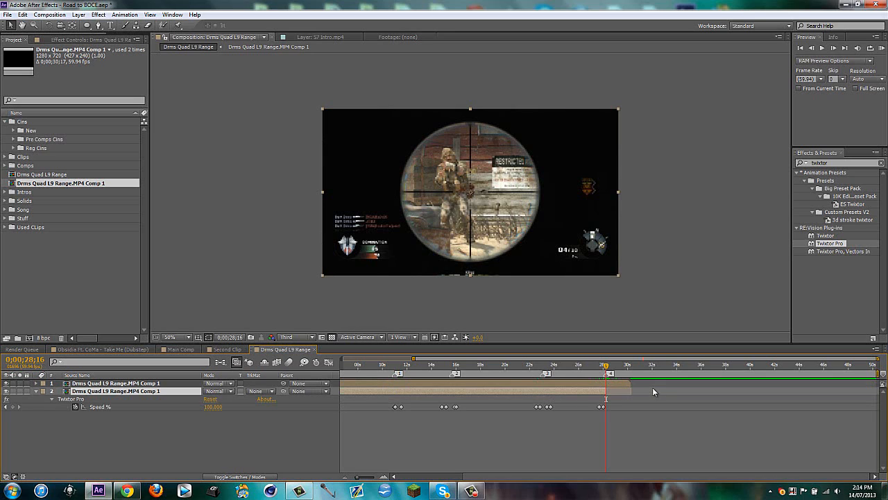
{"action": "left_click", "coordinate": [583, 382]}
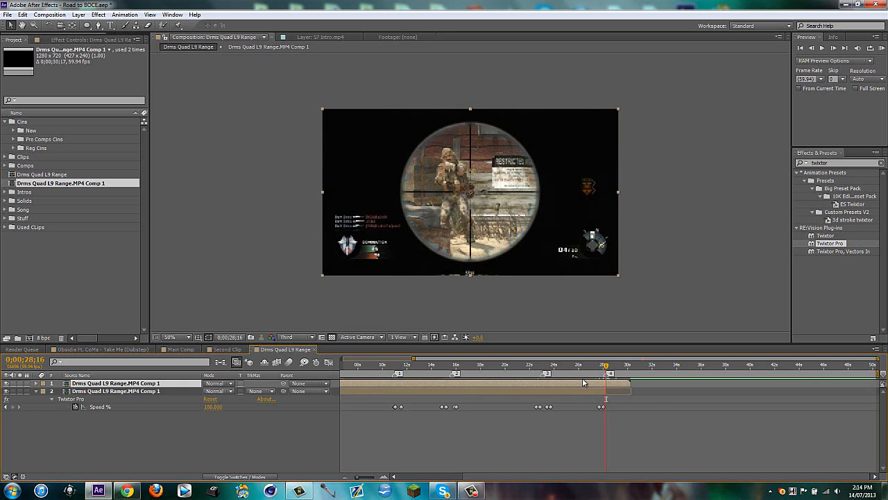
{"action": "left_click", "coordinate": [63, 40]}
{"action": "left_click", "coordinate": [50, 58]}
{"action": "key", "text": "Delete"}
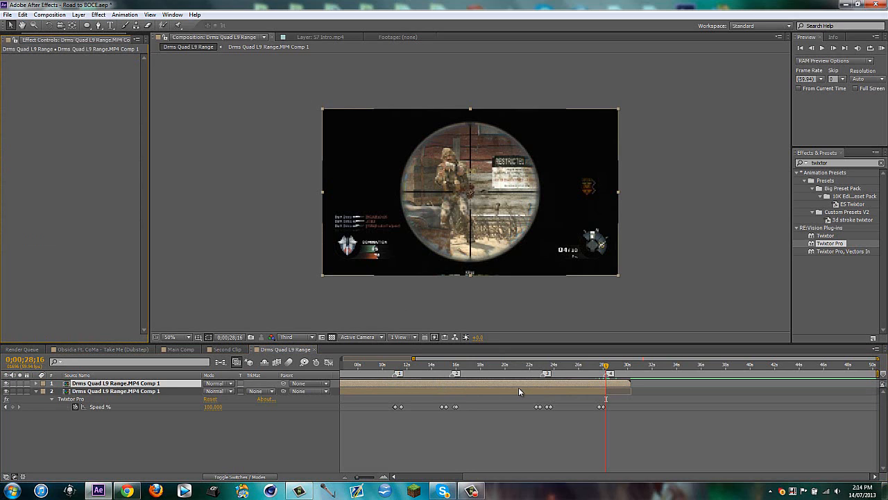
Slide the duplicate layer to start at about 22 seconds and end the original layer at 28:16, checking the cut with the duplicate hidden
{"action": "left_click_drag", "start_coordinate": [524, 381], "coordinate": [720, 383]}
{"action": "mouse_move", "coordinate": [635, 382]}
{"action": "left_mouse_down"}
{"action": "mouse_move", "coordinate": [663, 381]}
{"action": "mouse_move", "coordinate": [642, 382]}
{"action": "left_mouse_up"}
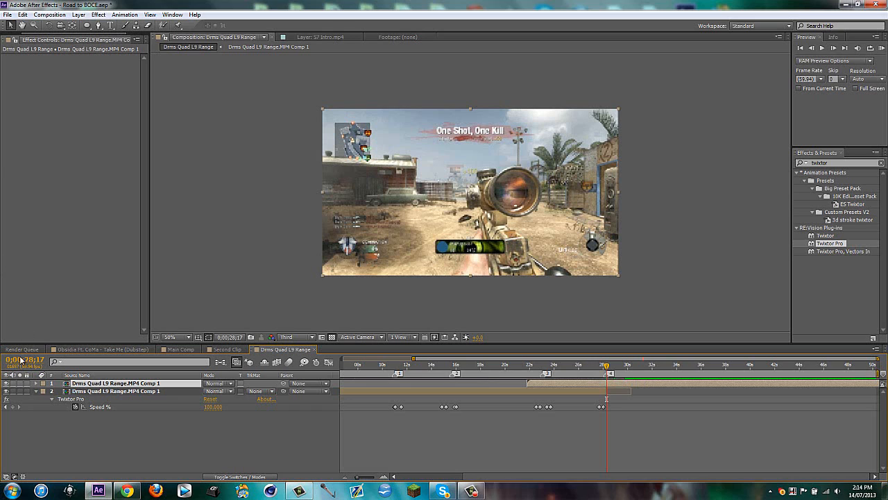
{"action": "left_click", "coordinate": [7, 384]}
{"action": "key", "text": "Page_Up"}
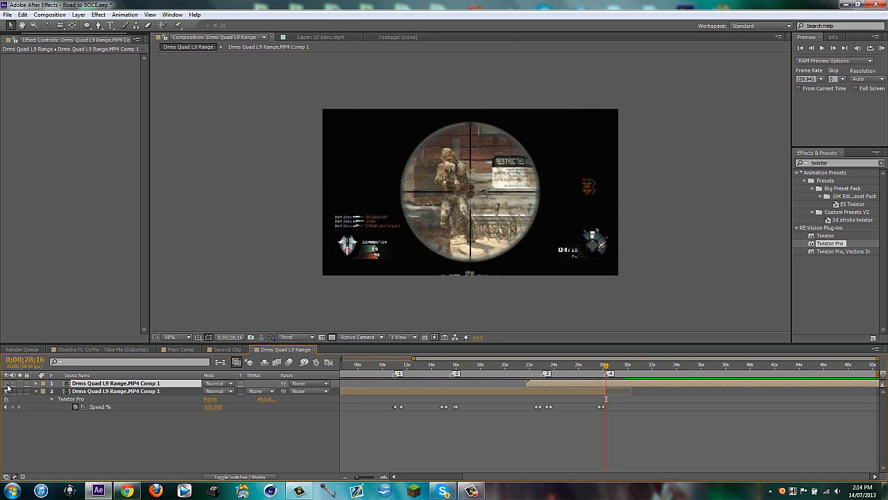
{"action": "key", "text": "Page_Down"}
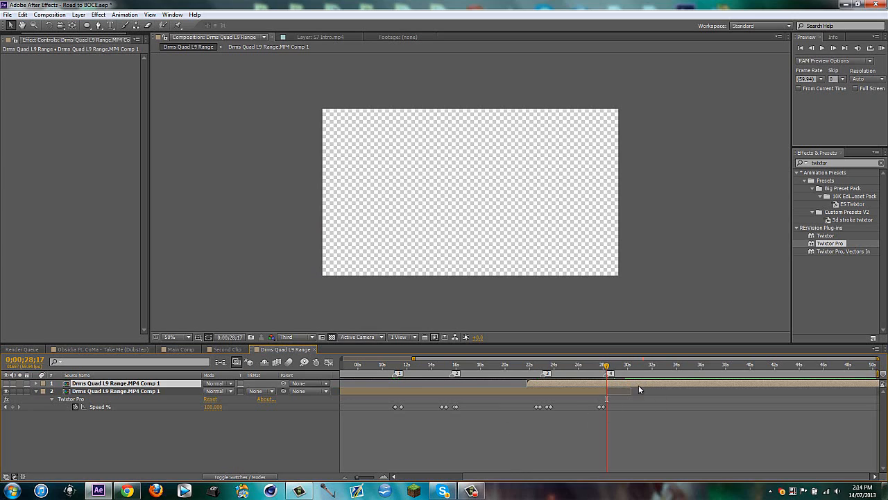
{"action": "left_click", "coordinate": [7, 383]}
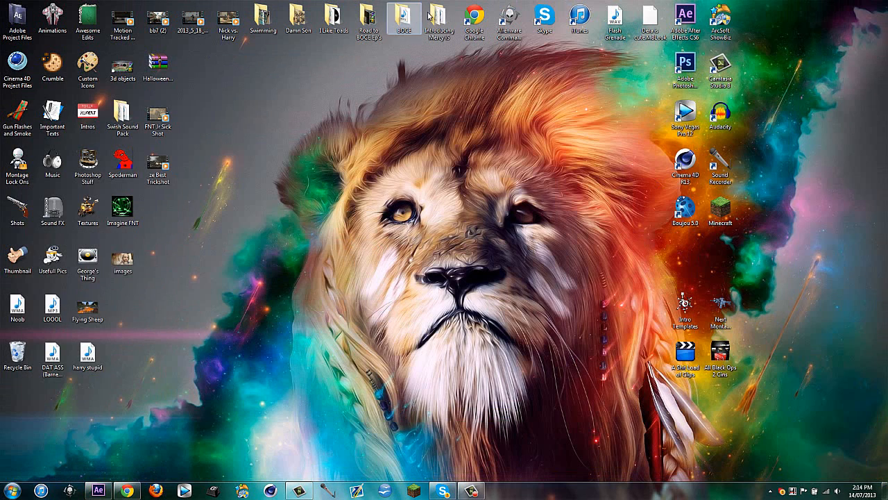
Open the Clips folder inside the desktop's BOCE folder, view the Drms Quad L9 Range file's details, and close the window
{"action": "double_click", "coordinate": [404, 21]}
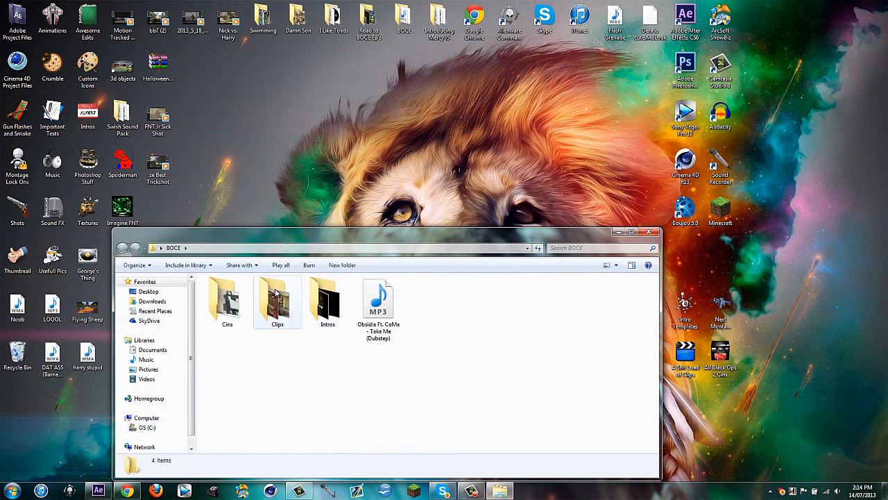
{"action": "double_click", "coordinate": [278, 297]}
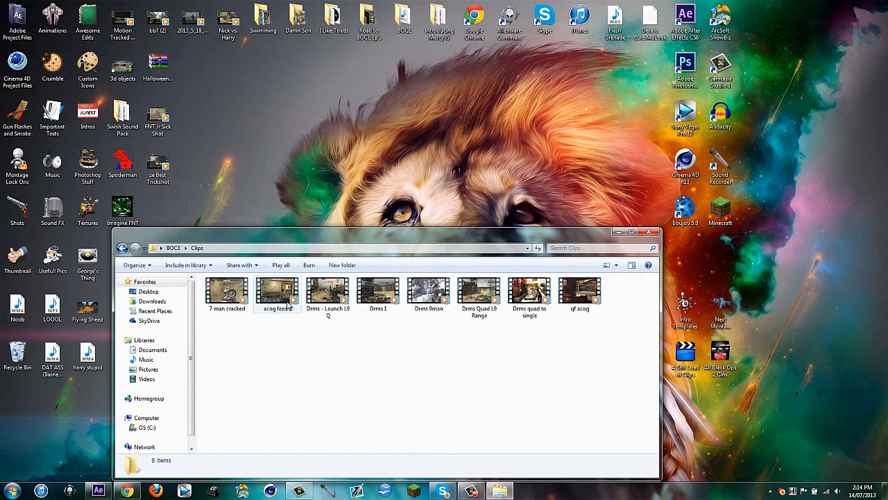
{"action": "left_click", "coordinate": [477, 298]}
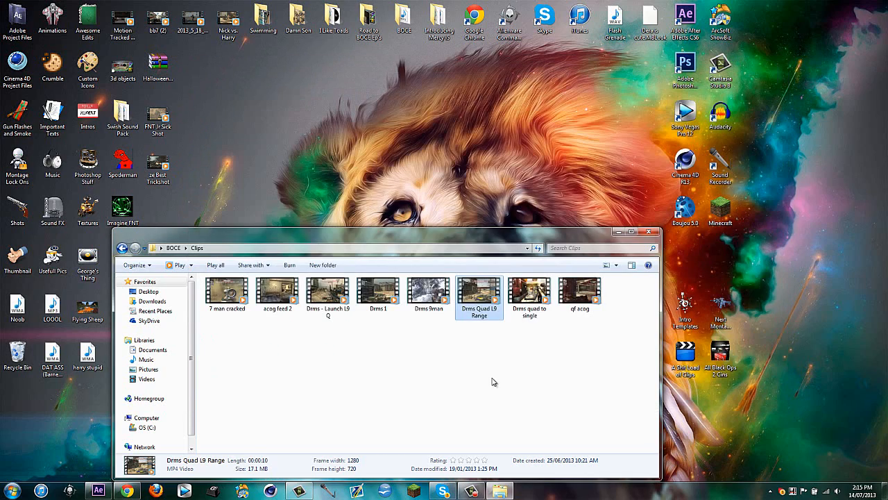
{"action": "left_click", "coordinate": [648, 232]}
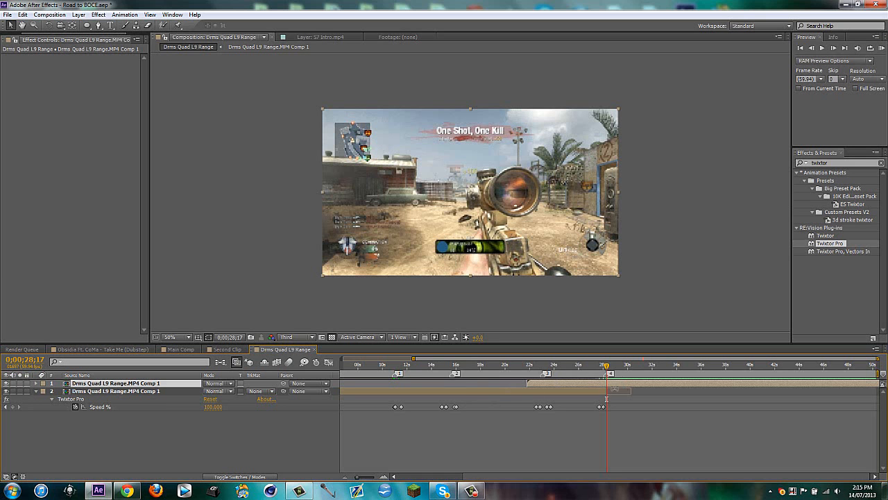
Slide the duplicate layer later until its scoped shot lines up with 28:17, and trim its start to that frame
{"action": "left_click_drag", "start_coordinate": [609, 386], "coordinate": [623, 387]}
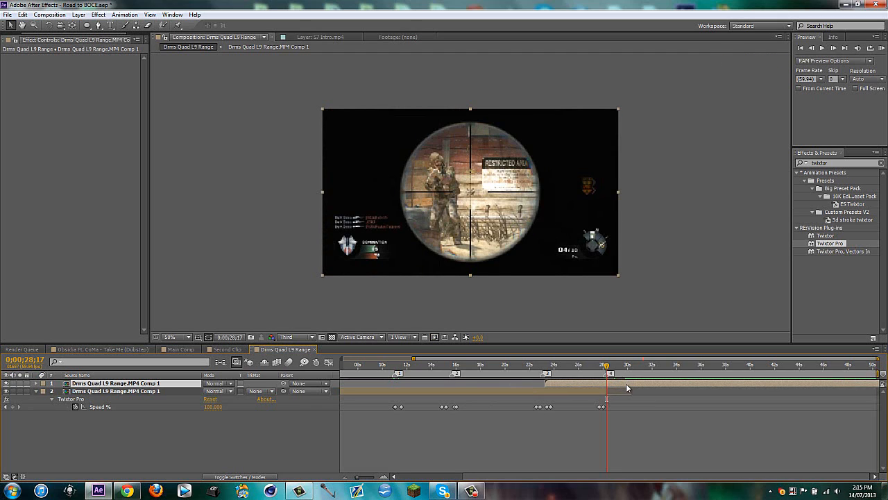
{"action": "key", "text": "alt+bracketleft"}
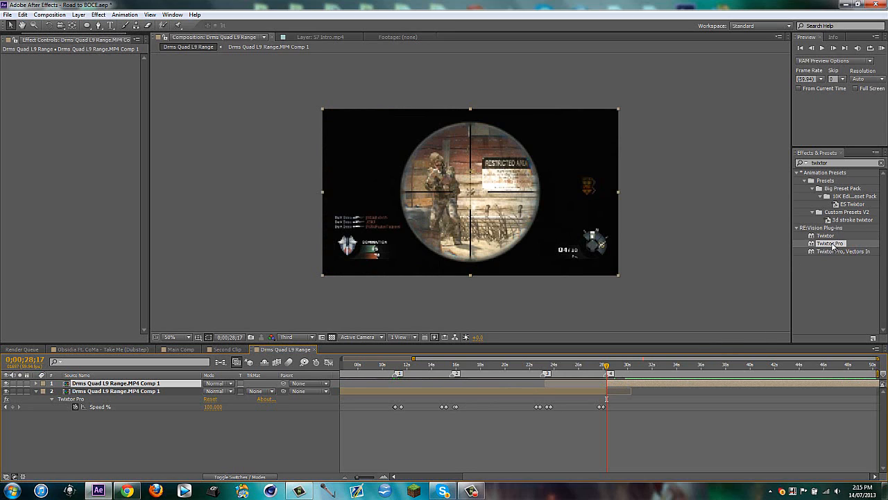
Apply Twixtor Pro to the duplicate layer with 59.94 input frame rate, Inverse w/ Smart Blend warping and Contrast/Edge Enhance image prep
{"action": "left_click_drag", "start_coordinate": [835, 246], "coordinate": [624, 383]}
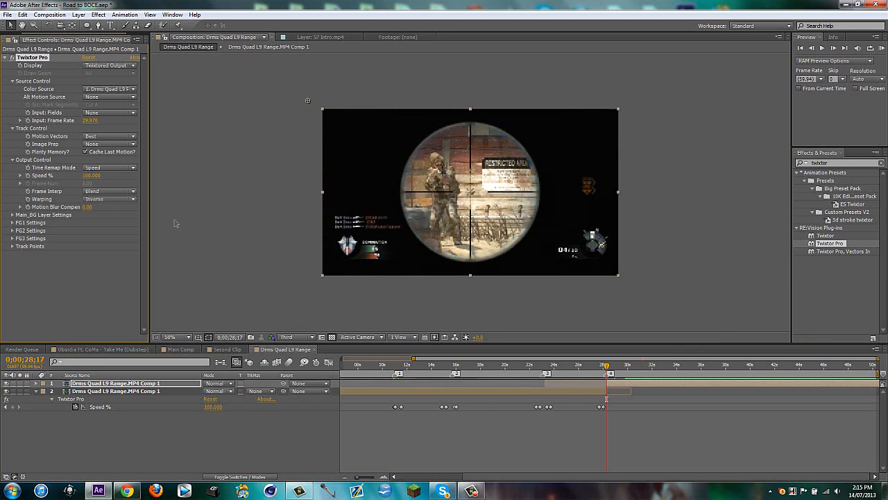
{"action": "left_click", "coordinate": [88, 121]}
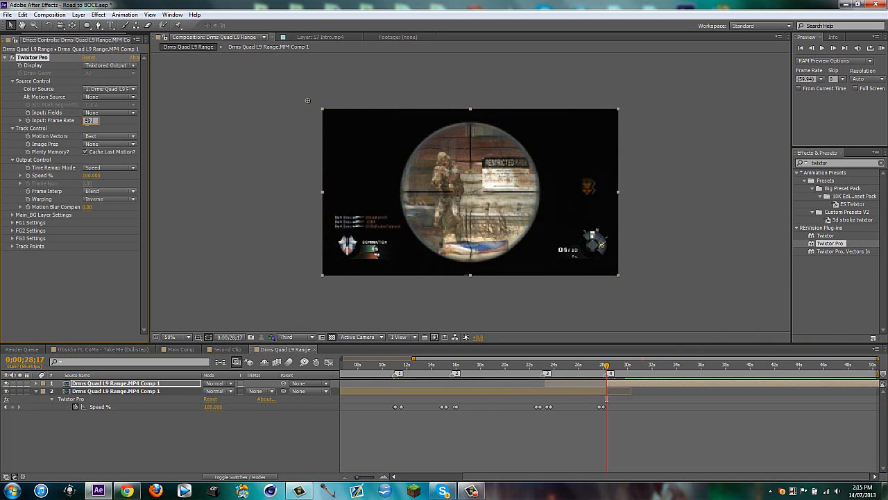
{"action": "type", "text": "59.94"}
{"action": "key", "text": "Return"}
{"action": "left_click", "coordinate": [88, 200]}
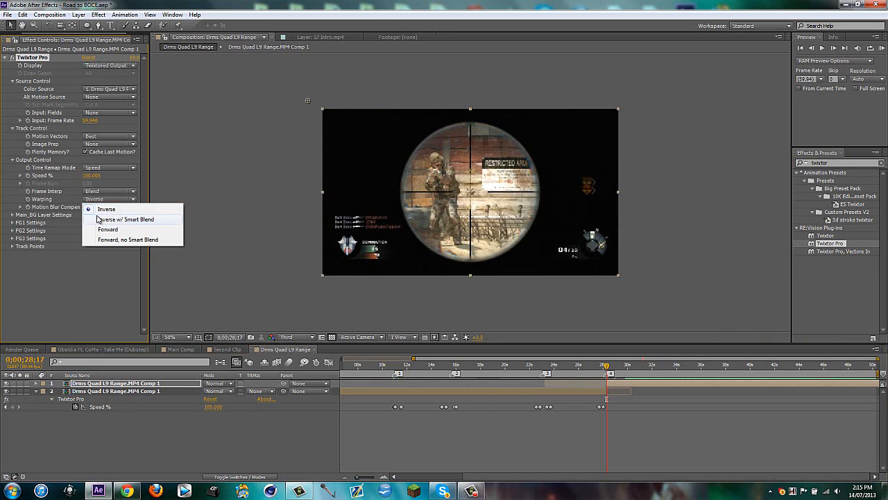
{"action": "left_click", "coordinate": [98, 219]}
{"action": "left_click", "coordinate": [101, 143]}
{"action": "left_click", "coordinate": [104, 162]}
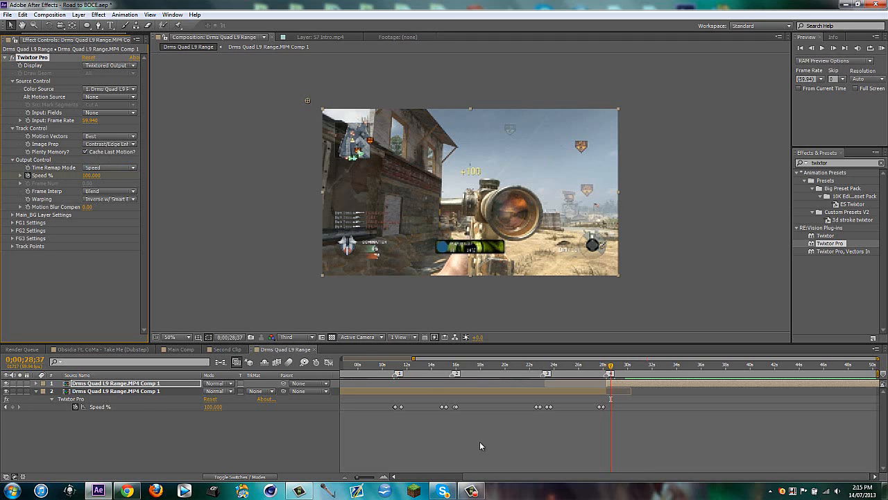
Keyframe the duplicate layer's Twixtor Pro Speed at 100% on 28:37 and at 5% on 28:57
{"action": "key", "text": "u"}
{"action": "left_click", "coordinate": [12, 399]}
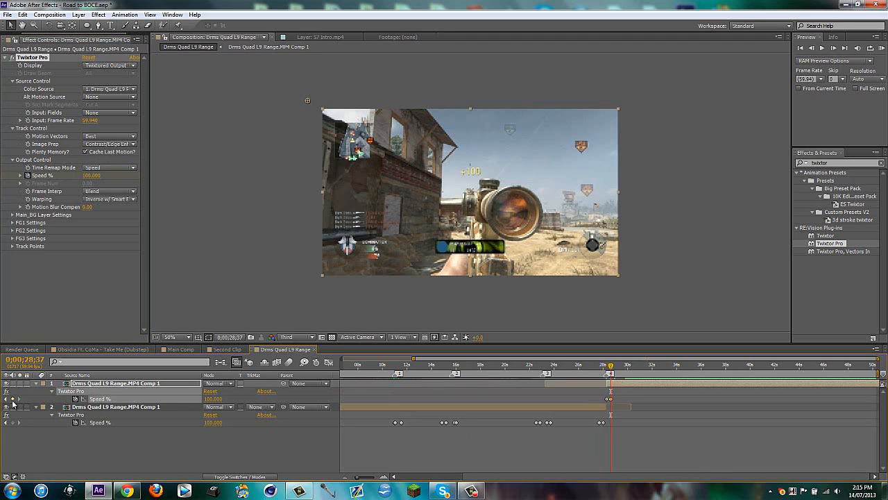
{"action": "key", "text": "shift+Page_Down"}
{"action": "key", "text": "shift+Page_Down"}
{"action": "left_click", "coordinate": [91, 175]}
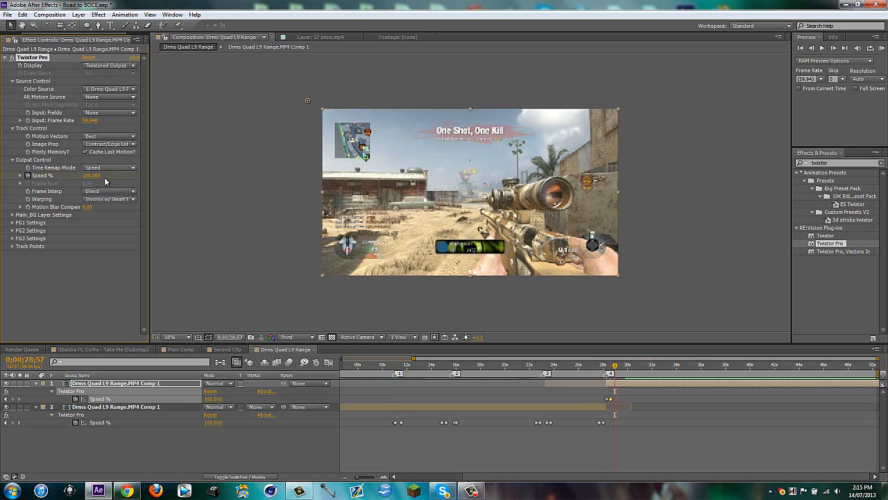
{"action": "type", "text": "5"}
{"action": "key", "text": "Return"}
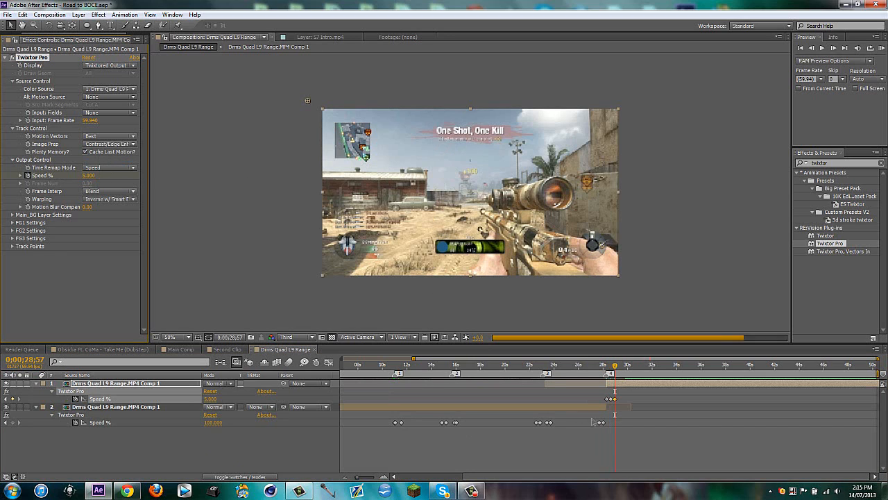
Keyframe the duplicate layer's Twixtor Pro Speed at 1% on 32:38 and collapse its keyframes
{"action": "key", "text": "u"}
{"action": "left_click_drag", "start_coordinate": [617, 367], "coordinate": [660, 367]}
{"action": "key", "text": "u"}
{"action": "left_click", "coordinate": [87, 176]}
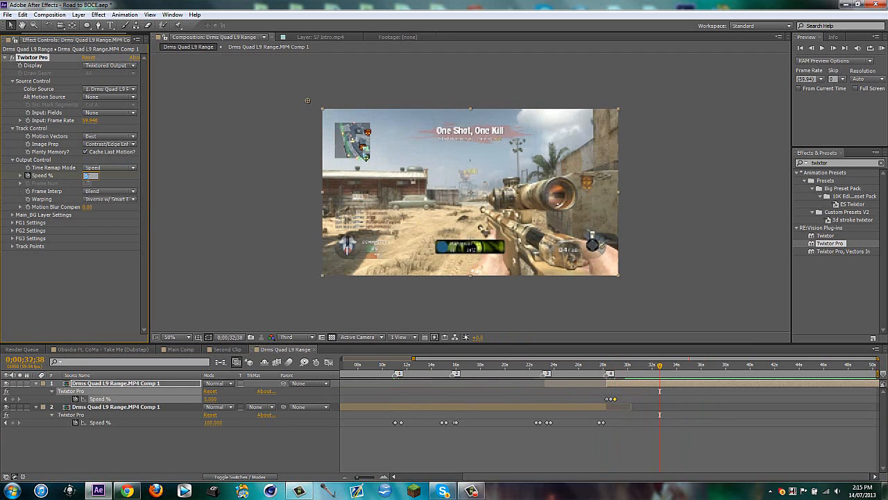
{"action": "type", "text": "1"}
{"action": "key", "text": "Return"}
{"action": "key", "text": "u"}
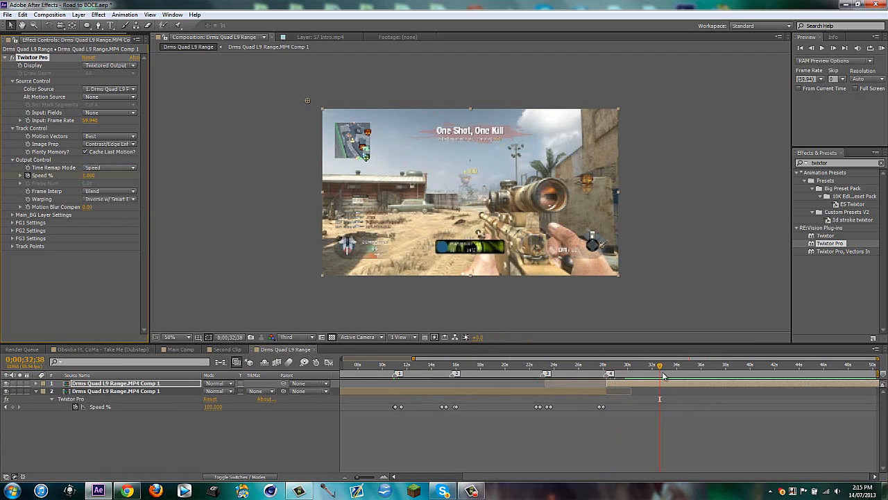
End the work area at 48:10 and trim the composition to the work area
{"action": "left_click_drag", "start_coordinate": [660, 365], "coordinate": [849, 370]}
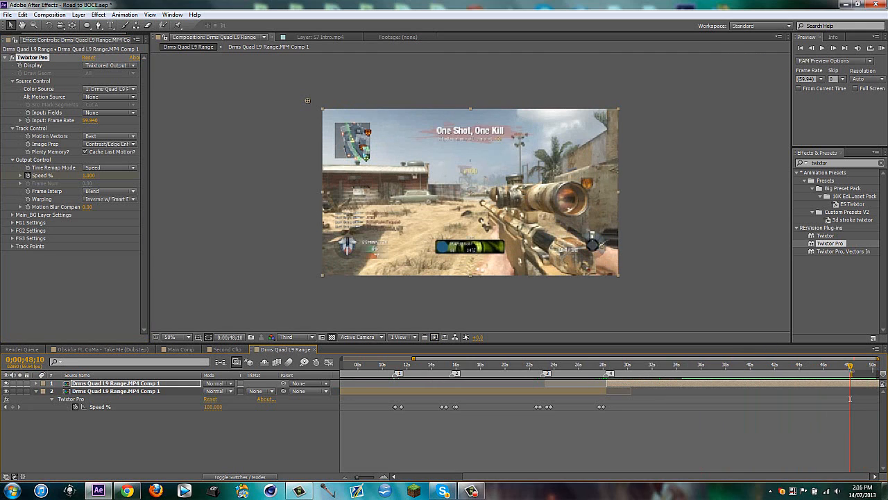
{"action": "right_click", "coordinate": [797, 375]}
{"action": "left_click", "coordinate": [826, 399]}
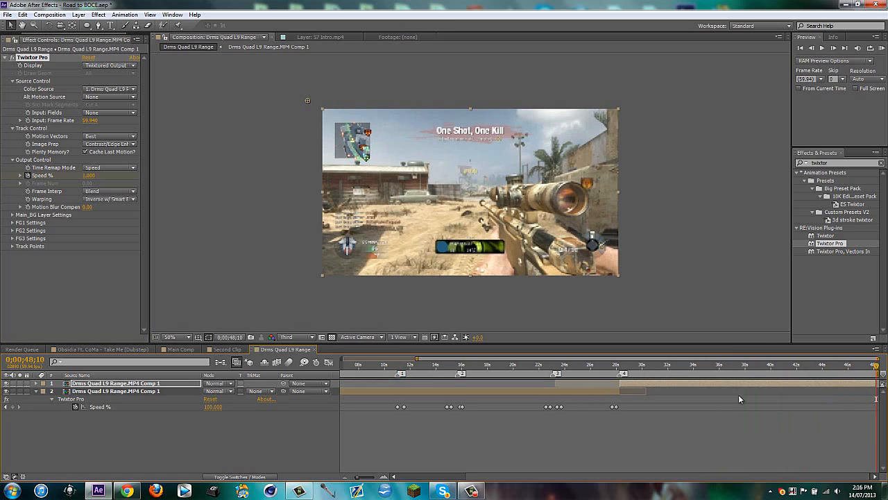
{"action": "left_click_drag", "start_coordinate": [380, 360], "coordinate": [333, 363]}
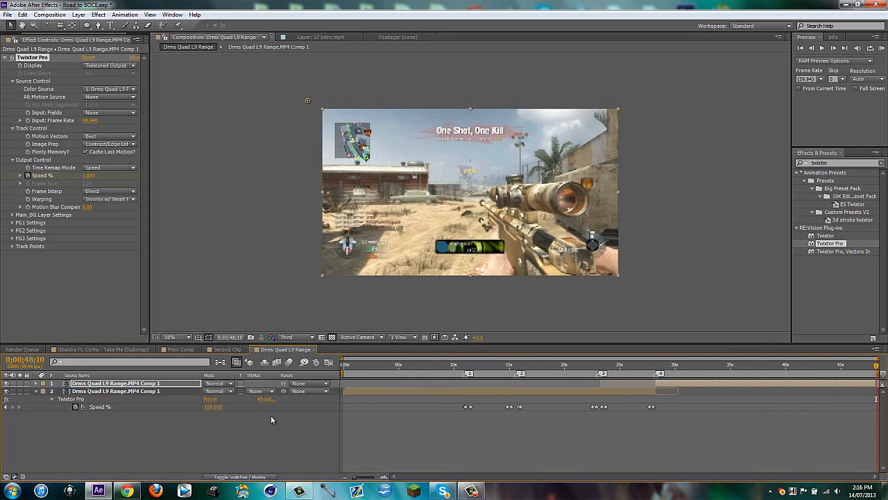
{"action": "left_click", "coordinate": [387, 401]}
{"action": "left_click", "coordinate": [394, 390]}
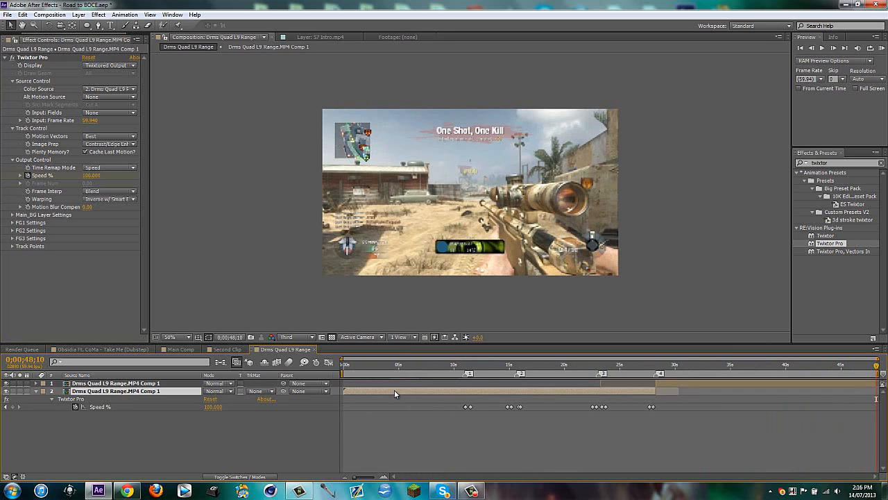
Open 1st CLip from the Main Comp, copy its Transform and Twitch adjustment layer near marker 2, and close that composition
{"action": "left_click", "coordinate": [214, 421]}
{"action": "left_click", "coordinate": [182, 349]}
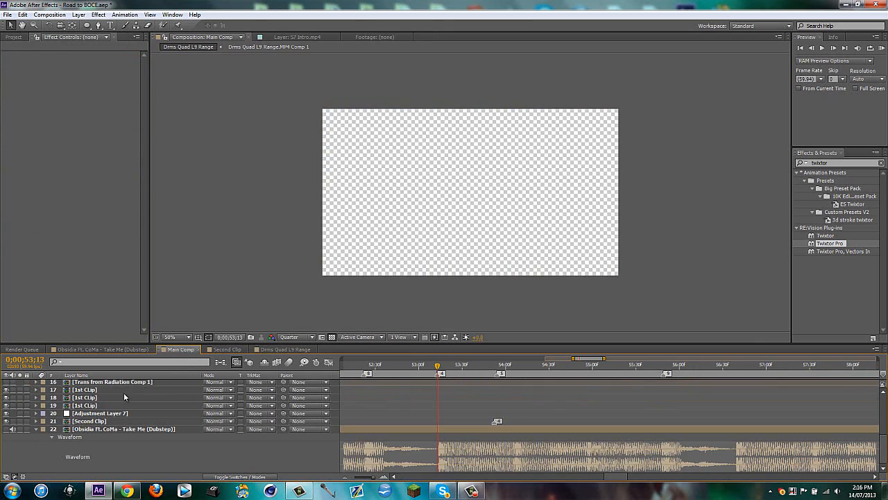
{"action": "double_click", "coordinate": [84, 389]}
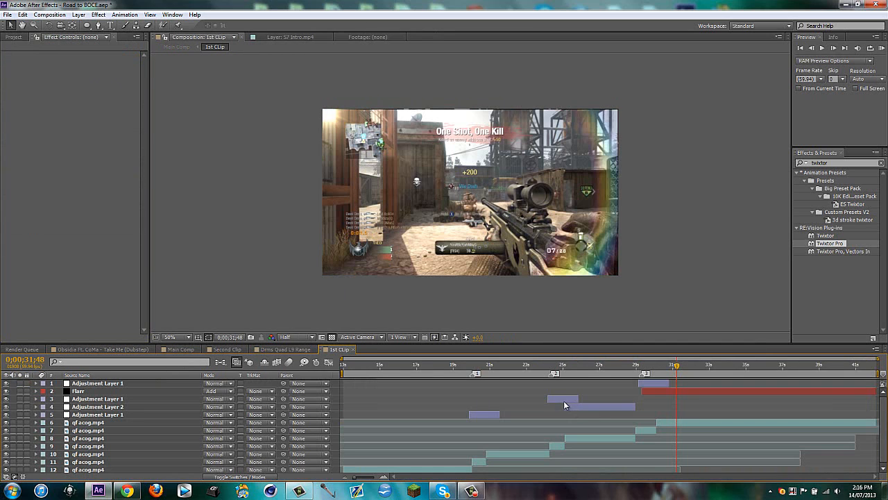
{"action": "left_click", "coordinate": [574, 401]}
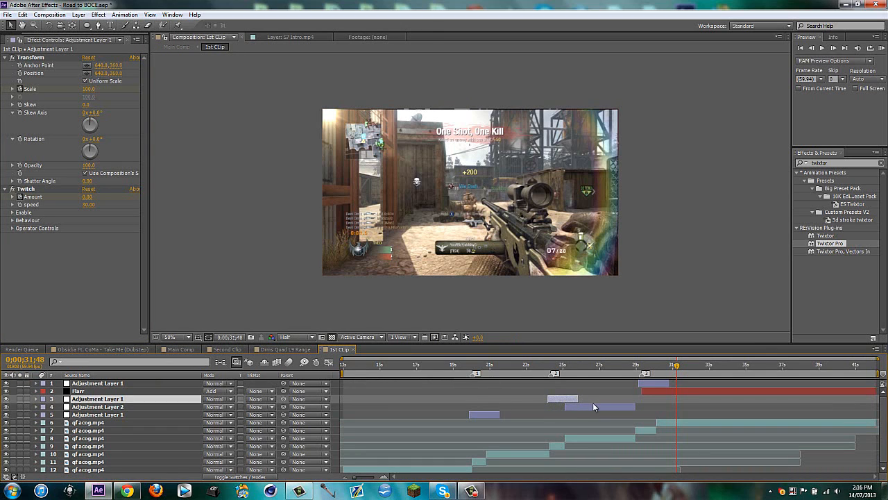
{"action": "left_click", "coordinate": [354, 350]}
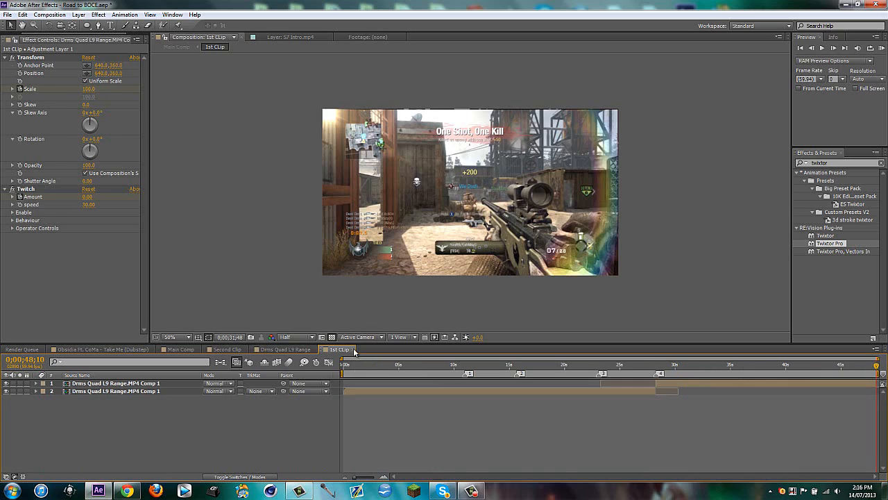
Check the Second Clip composition, and rename the Drms Quad L9 Range composition to Third Clip
{"action": "left_click", "coordinate": [236, 350]}
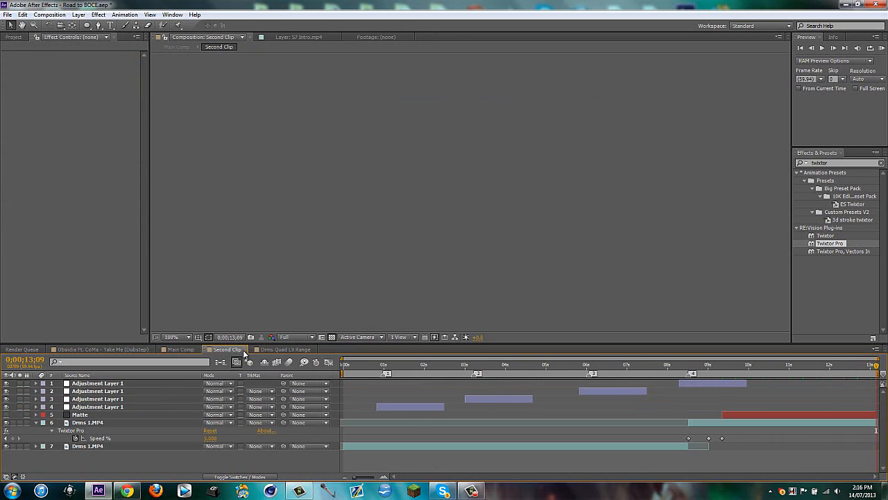
{"action": "left_click", "coordinate": [255, 350]}
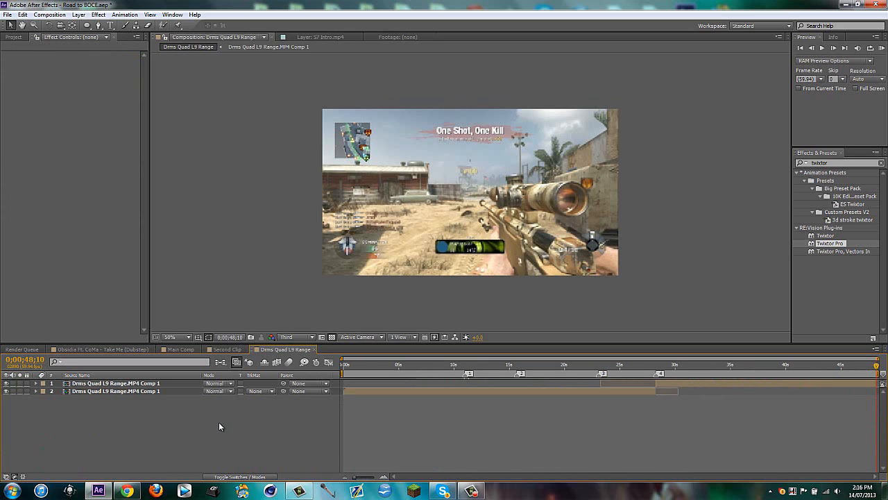
{"action": "key", "text": "ctrl+k"}
{"action": "type", "text": "Th"}
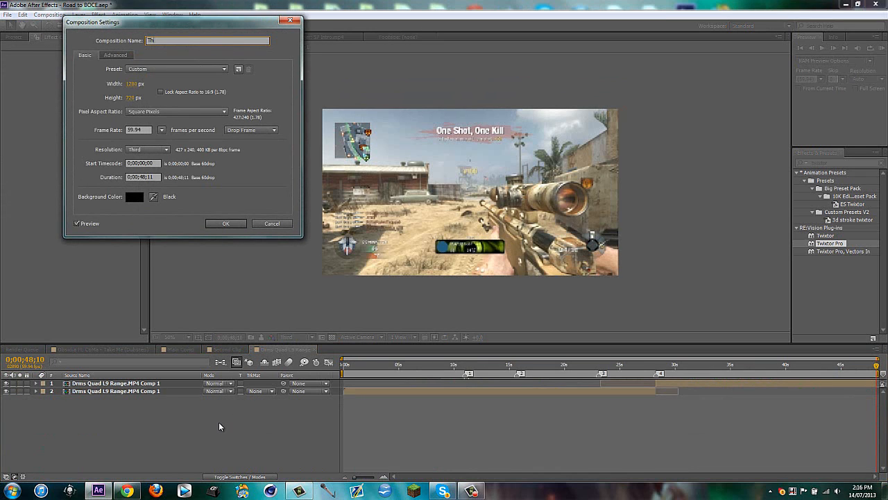
{"action": "type", "text": "ird Clip"}
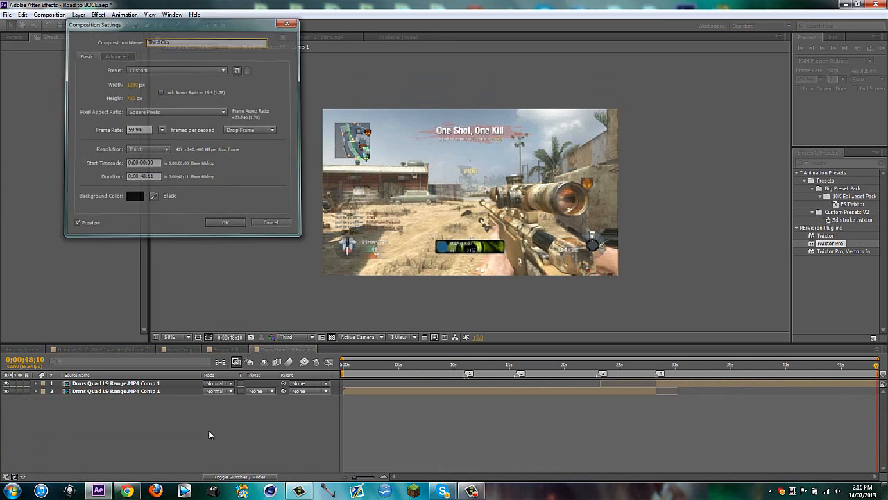
{"action": "key", "text": "Return"}
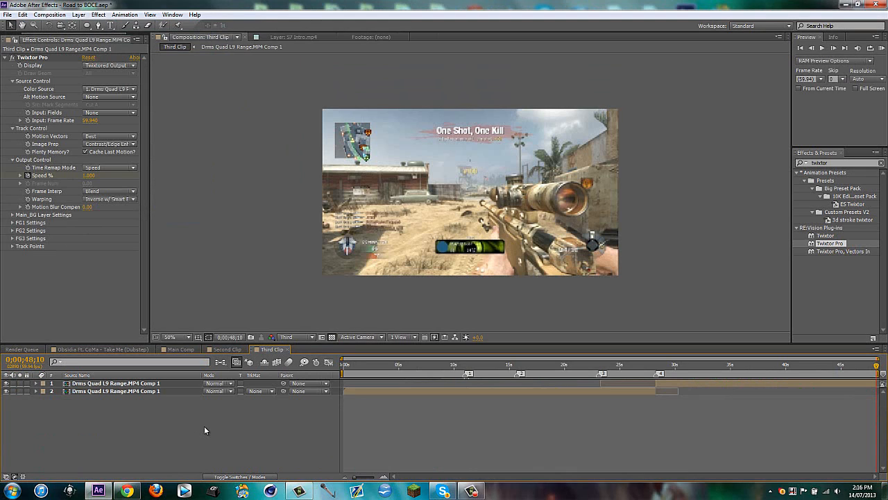
Paste the copied adjustment layer at marker 1 and align its 125 scale keyframe with 11:01
{"action": "key", "text": "1"}
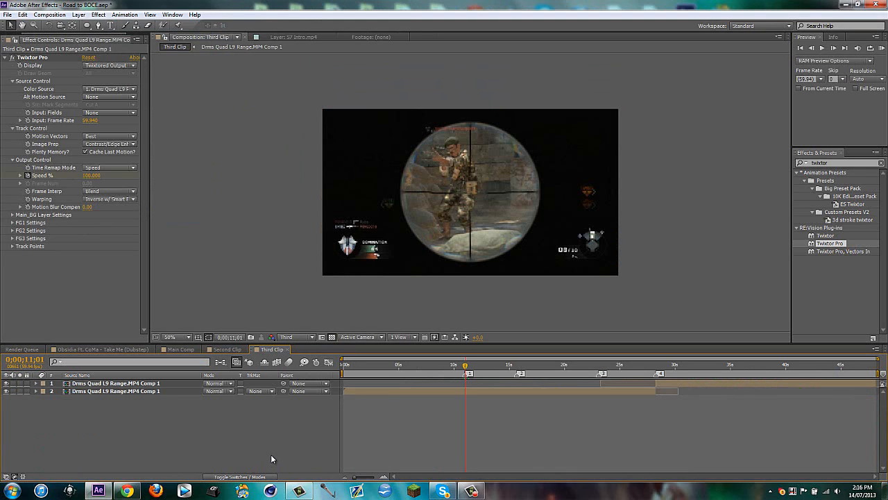
{"action": "key", "text": "ctrl+v"}
{"action": "key", "text": "u"}
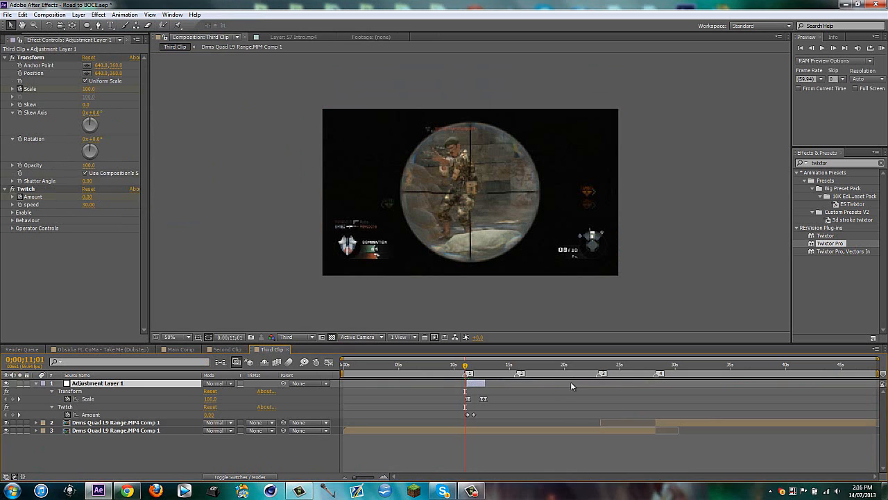
{"action": "left_click_drag", "start_coordinate": [345, 360], "coordinate": [393, 385]}
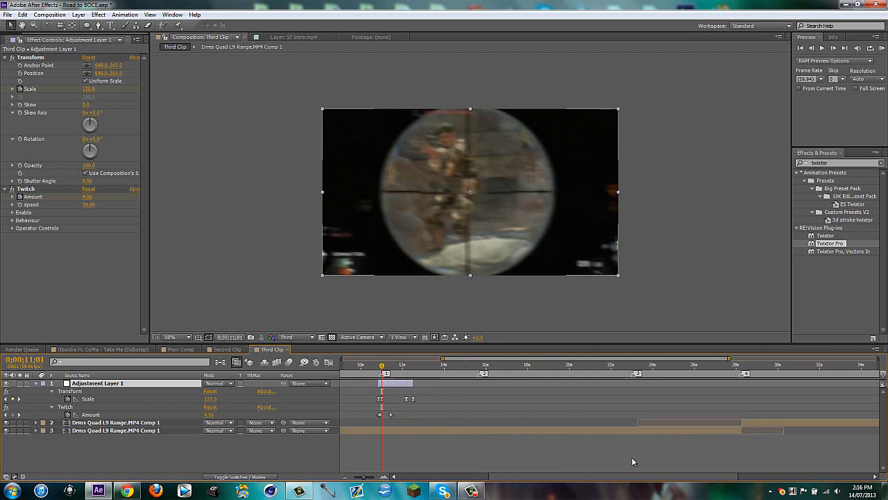
Duplicate the adjustment layer and slide the copy to marker 2 so its 125 scale keyframe lands on 15:42
{"action": "key", "text": "2"}
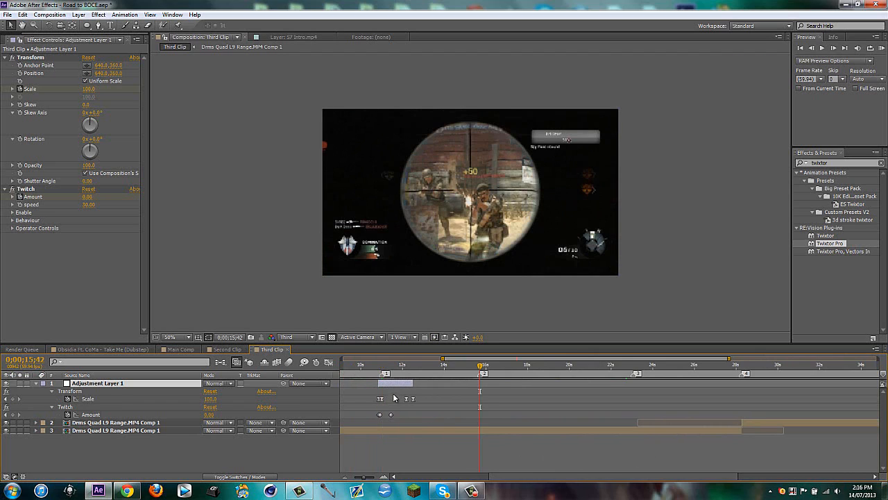
{"action": "key", "text": "ctrl+d"}
{"action": "left_click_drag", "start_coordinate": [393, 395], "coordinate": [492, 394]}
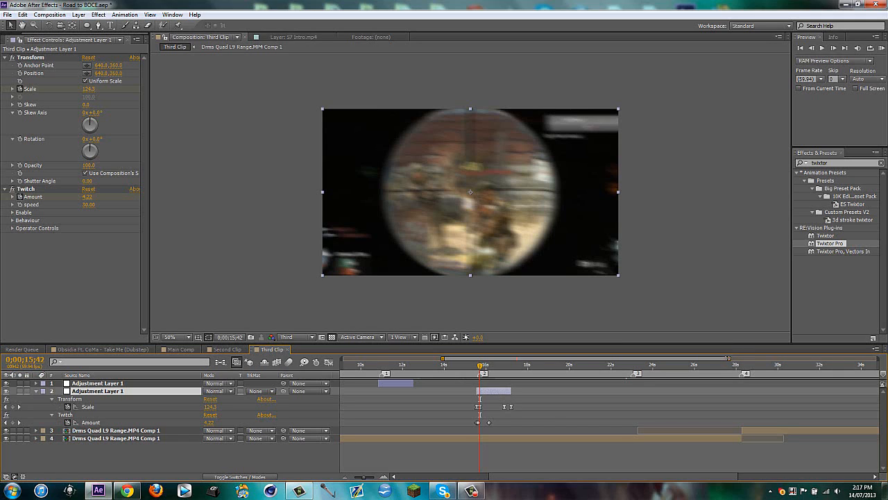
{"action": "left_click_drag", "start_coordinate": [493, 392], "coordinate": [492, 390]}
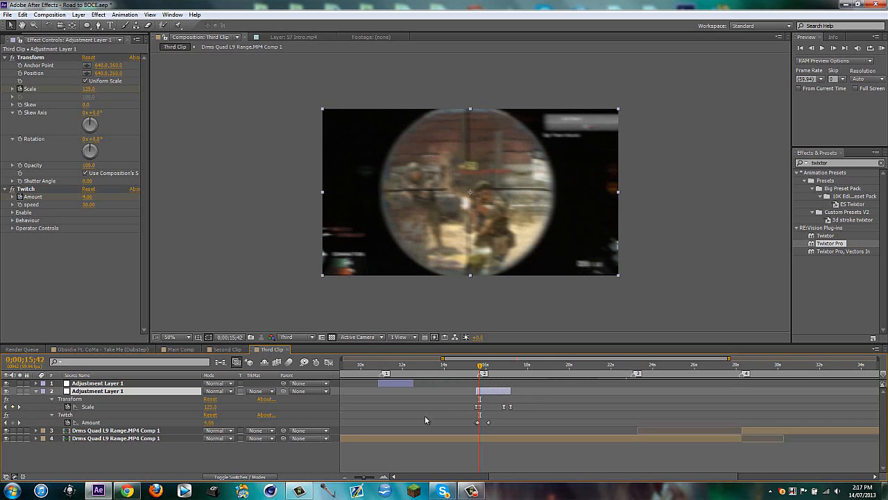
Examine Adjustment Layer 7's FishEye Warp in the Main Comp, including its warp styles and Bend animation from 47:00 to 48:08
{"action": "left_click", "coordinate": [182, 349]}
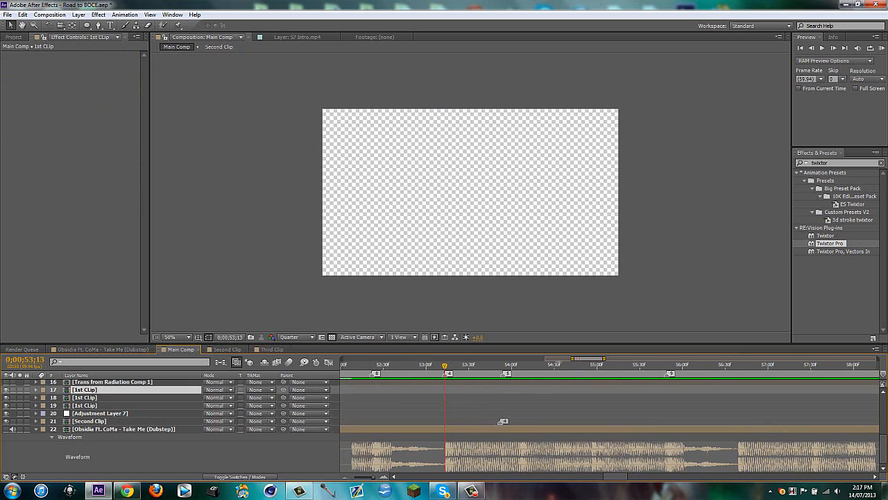
{"action": "left_click_drag", "start_coordinate": [573, 358], "coordinate": [544, 358]}
{"action": "left_click", "coordinate": [416, 366]}
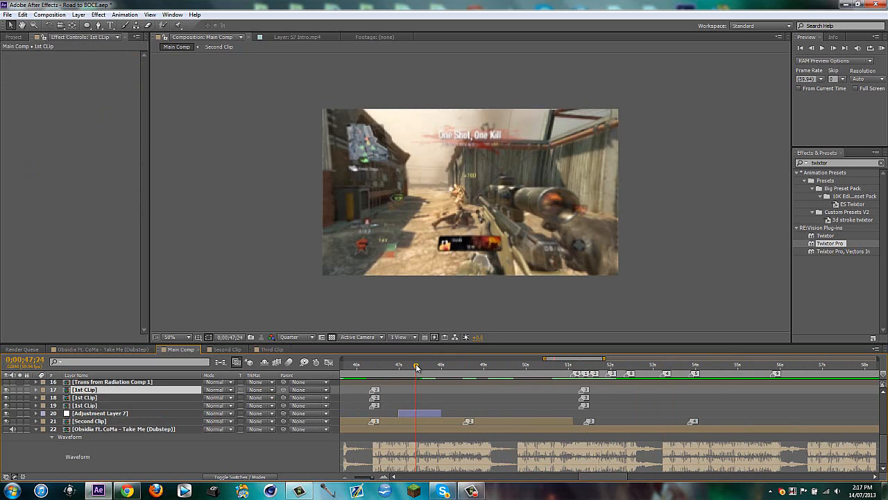
{"action": "left_click_drag", "start_coordinate": [417, 367], "coordinate": [399, 366]}
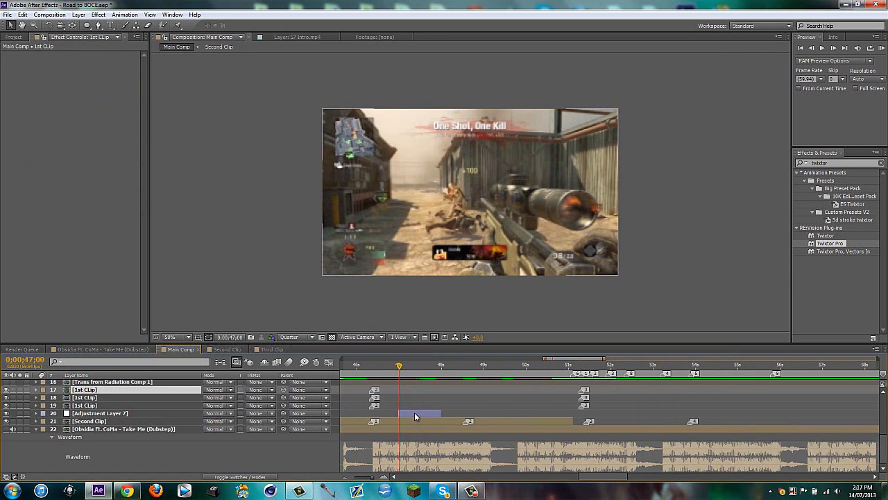
{"action": "left_click", "coordinate": [415, 414]}
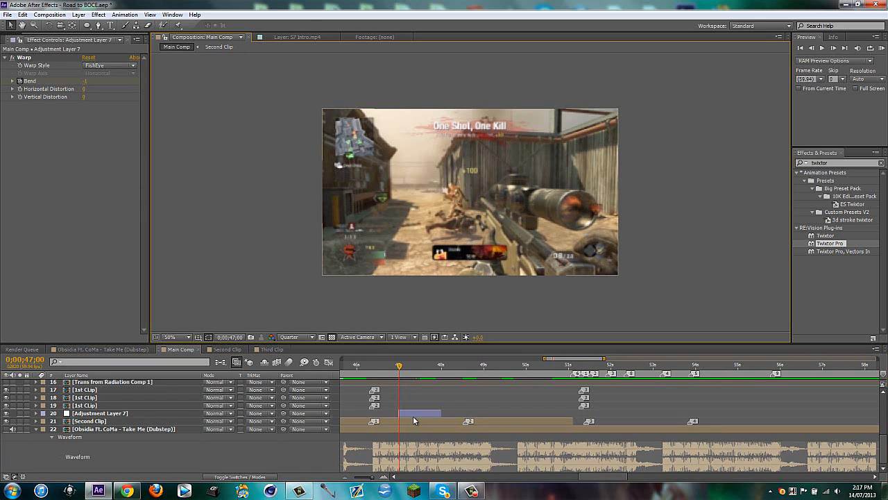
{"action": "left_click", "coordinate": [120, 66]}
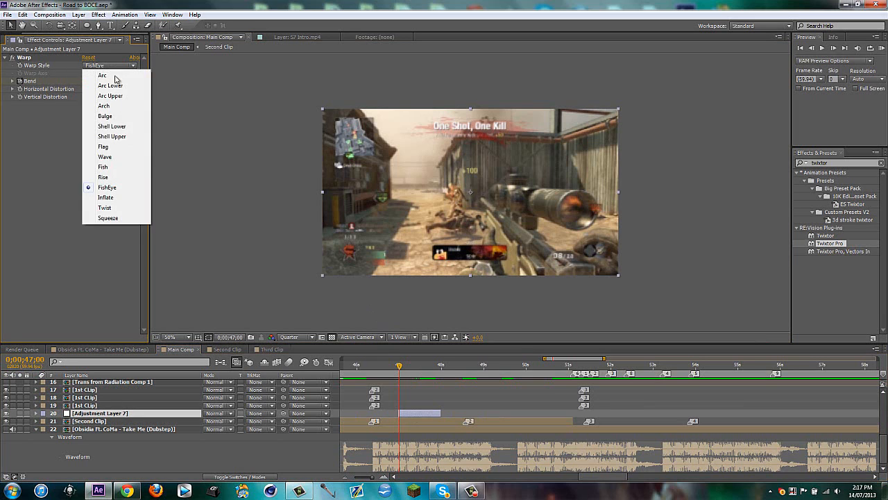
{"action": "left_click", "coordinate": [28, 182]}
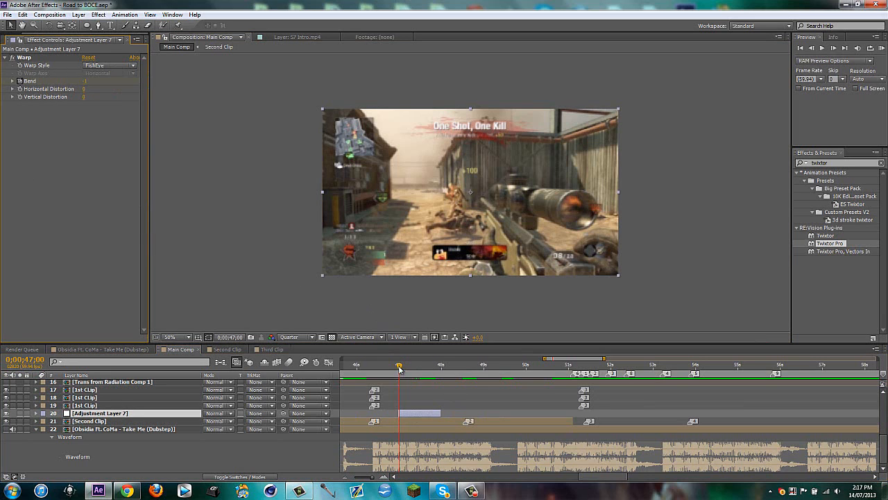
{"action": "left_click_drag", "start_coordinate": [399, 369], "coordinate": [421, 368]}
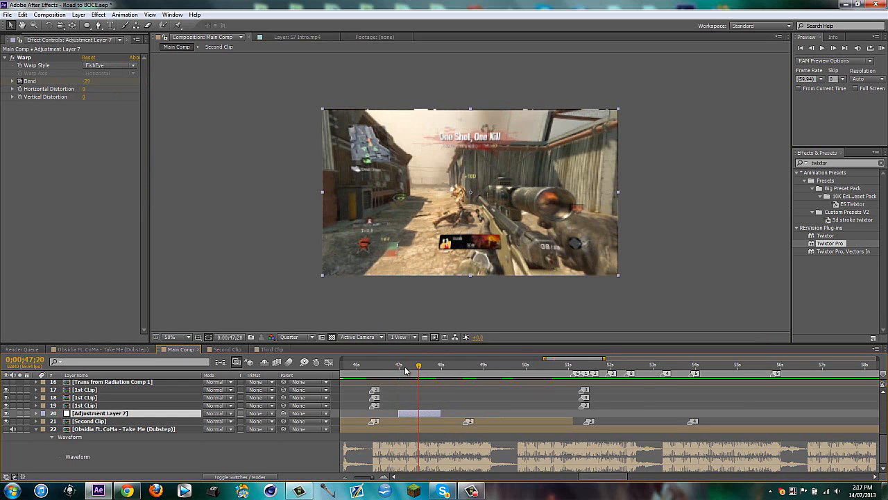
{"action": "left_click_drag", "start_coordinate": [400, 366], "coordinate": [447, 359]}
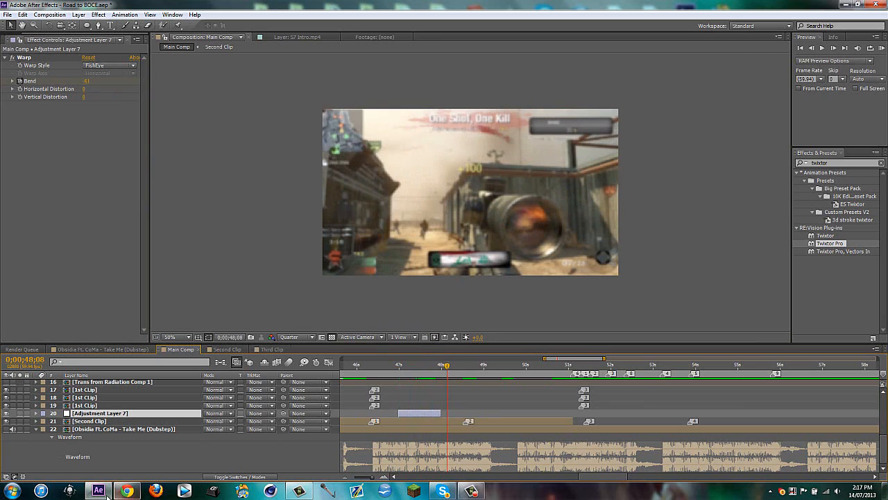
Duplicate Third Clip's second adjustment layer and slide the copy to marker 3 so its 125 scale keyframe lands on 23:05
{"action": "left_click", "coordinate": [271, 349]}
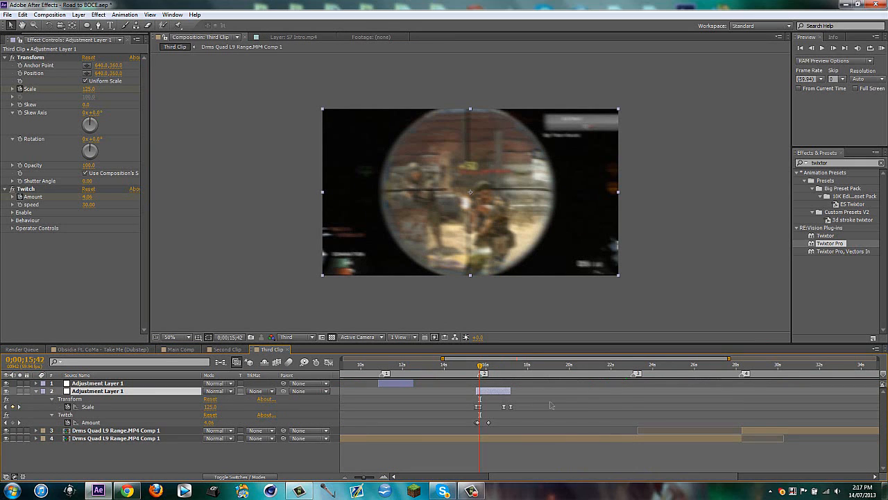
{"action": "key", "text": "3"}
{"action": "key", "text": "ctrl+d"}
{"action": "left_click_drag", "start_coordinate": [492, 399], "coordinate": [643, 404]}
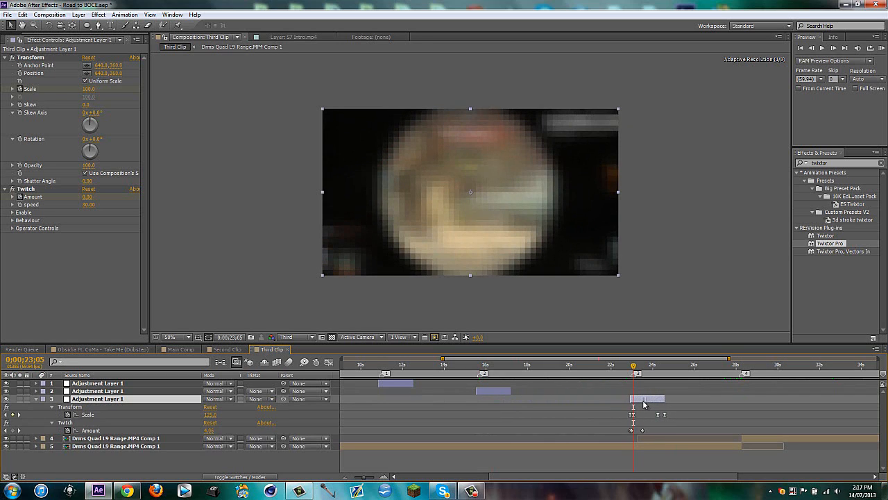
{"action": "left_click_drag", "start_coordinate": [482, 359], "coordinate": [582, 368]}
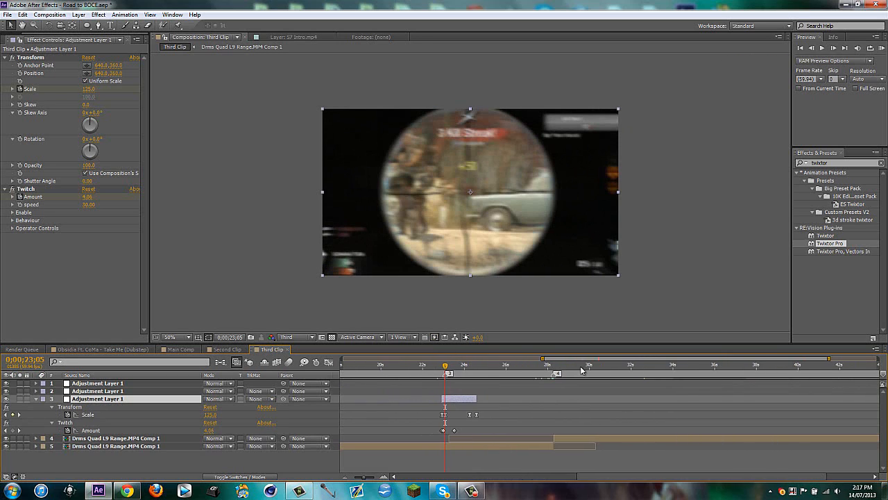
Duplicate Third Clip's third adjustment layer and slide the copy to marker 4 so its 125 scale keyframe lands on 28:16
{"action": "key", "text": "4"}
{"action": "key", "text": "ctrl+d"}
{"action": "left_click_drag", "start_coordinate": [452, 405], "coordinate": [561, 408]}
{"action": "key", "text": "u"}
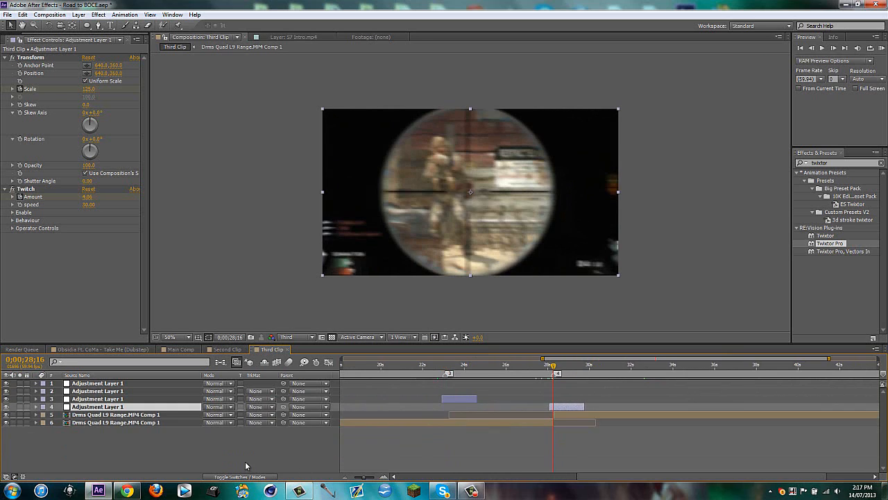
{"action": "left_click", "coordinate": [246, 464]}
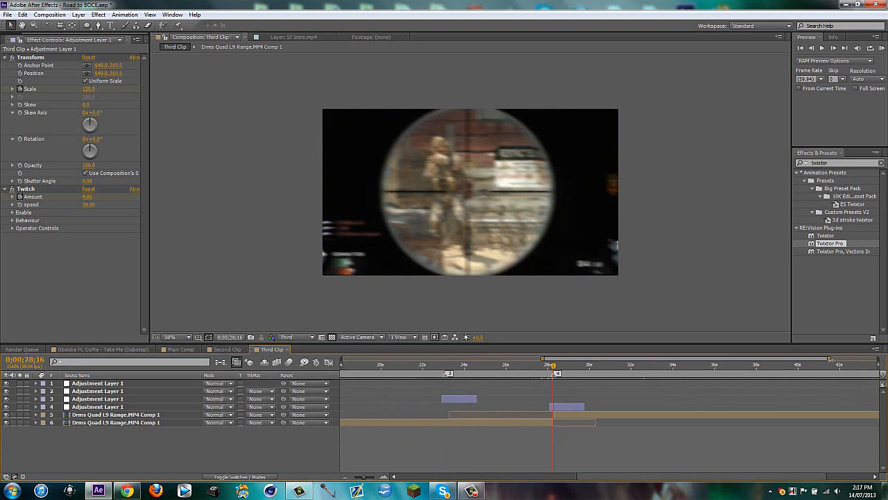
Extend Third Clip's work area over the whole composition and move the current time to 30:32
{"action": "left_click_drag", "start_coordinate": [831, 359], "coordinate": [877, 359]}
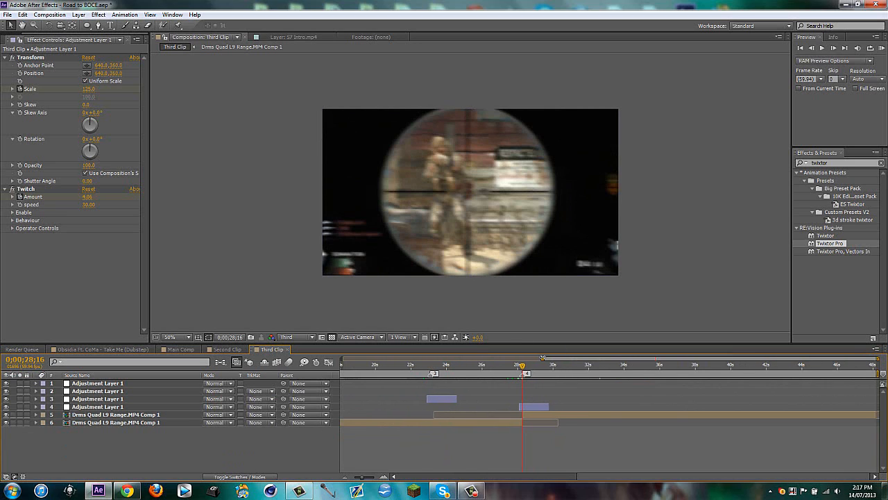
{"action": "left_click_drag", "start_coordinate": [543, 358], "coordinate": [342, 358]}
{"action": "left_click_drag", "start_coordinate": [658, 369], "coordinate": [681, 368]}
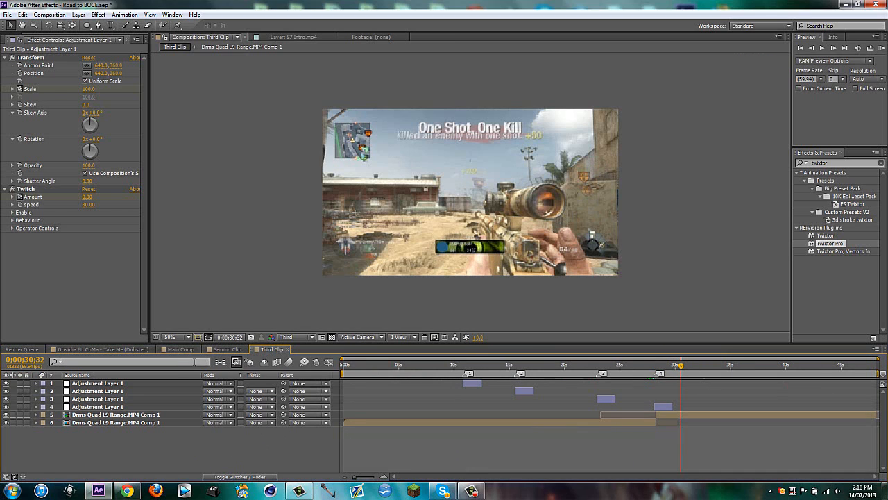
Open the Second Clip composition, centre its preview at 50%, and move the current time to the Matte layer's start at 9:21
{"action": "left_click", "coordinate": [228, 349]}
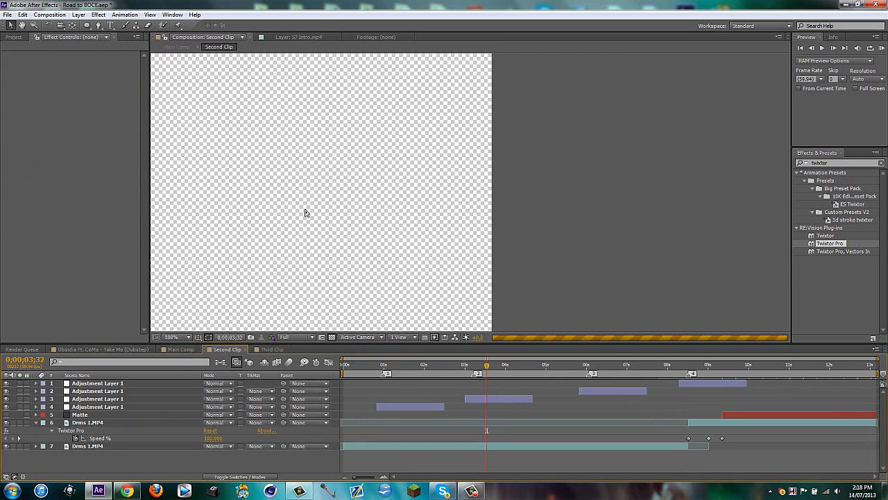
{"action": "scroll", "coordinate": [314, 216], "scroll_direction": "down", "scroll_amount": 1}
{"action": "key", "text": "h"}
{"action": "left_click_drag", "start_coordinate": [333, 215], "coordinate": [450, 225]}
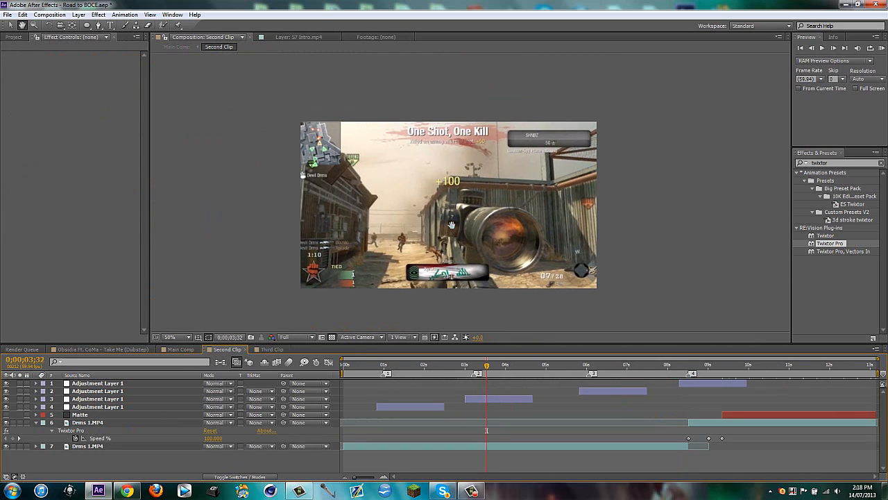
{"action": "key", "text": "v"}
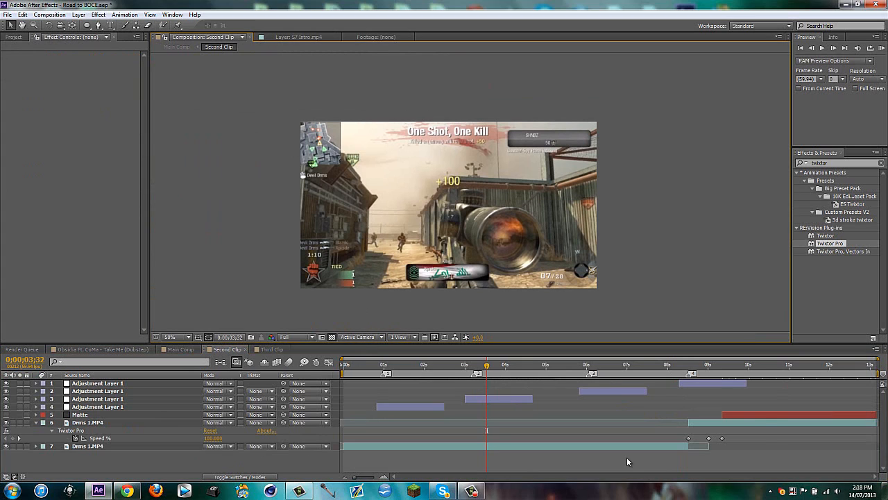
{"action": "left_click", "coordinate": [734, 417]}
{"action": "key", "text": "i"}
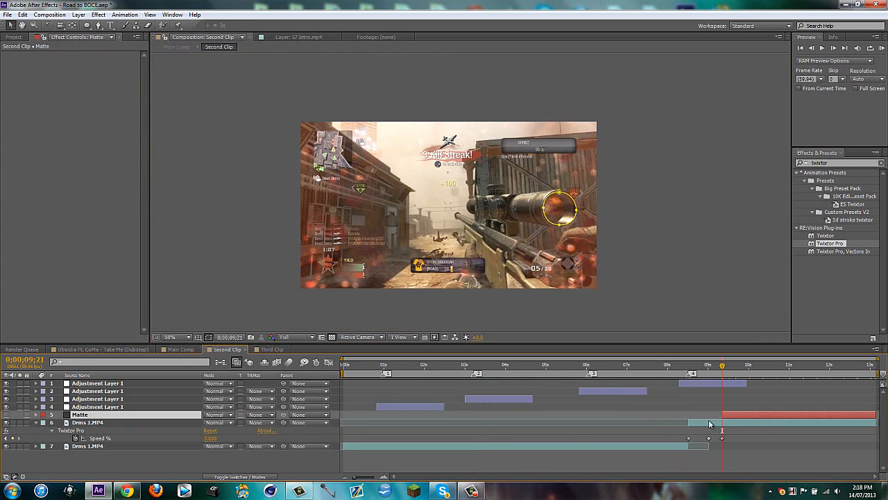
{"action": "left_click", "coordinate": [244, 462]}
Clear Drms Quad L9 Range.MP4 Comp 1 from the project's top level, keeping it in use by Third Clip
{"action": "left_click", "coordinate": [12, 37]}
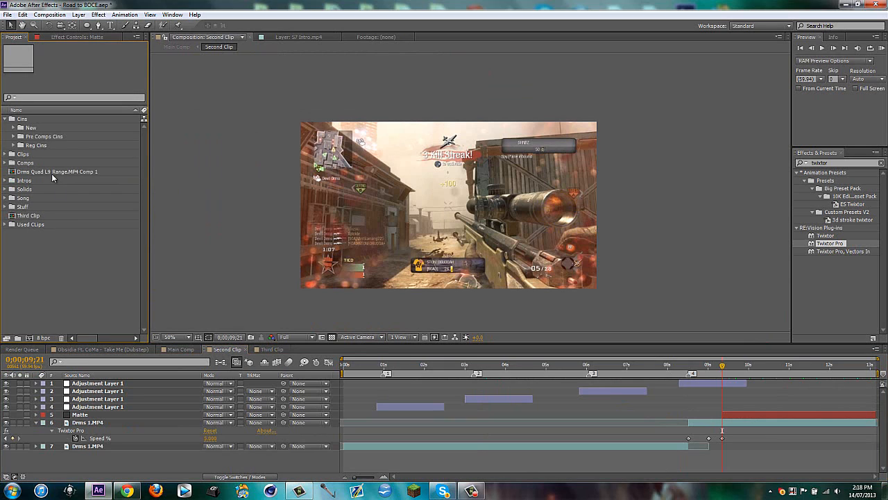
{"action": "left_click", "coordinate": [51, 172]}
{"action": "key", "text": "Delete"}
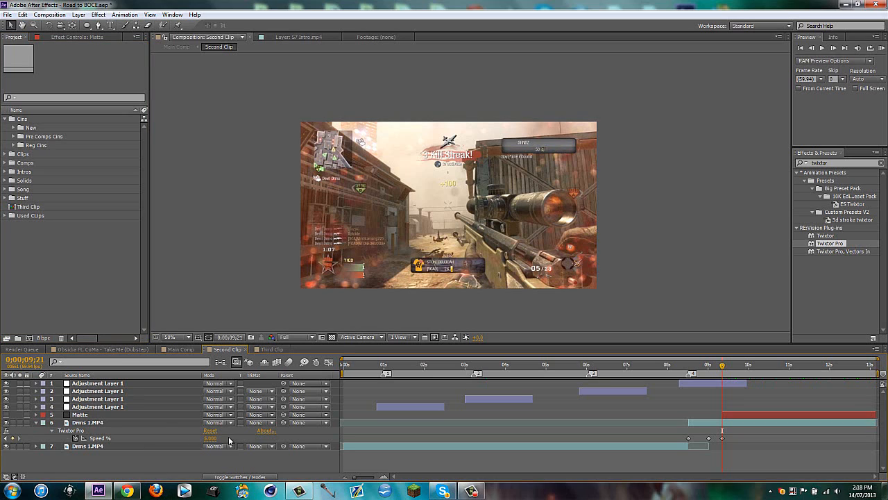
Split the upper Drms 1.MP4 layer at 9:21 and collapse the earlier part's Twixtor Pro keyframes
{"action": "left_click", "coordinate": [95, 423]}
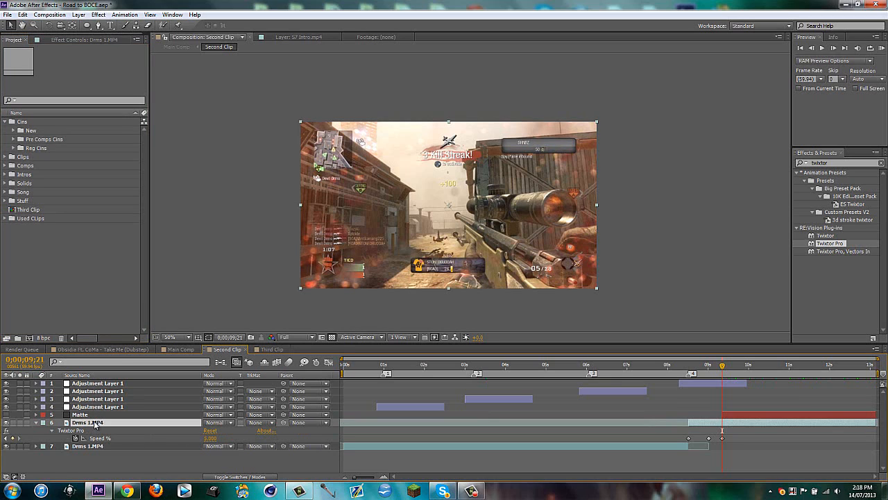
{"action": "key", "text": "ctrl+shift+d"}
{"action": "left_click", "coordinate": [87, 431]}
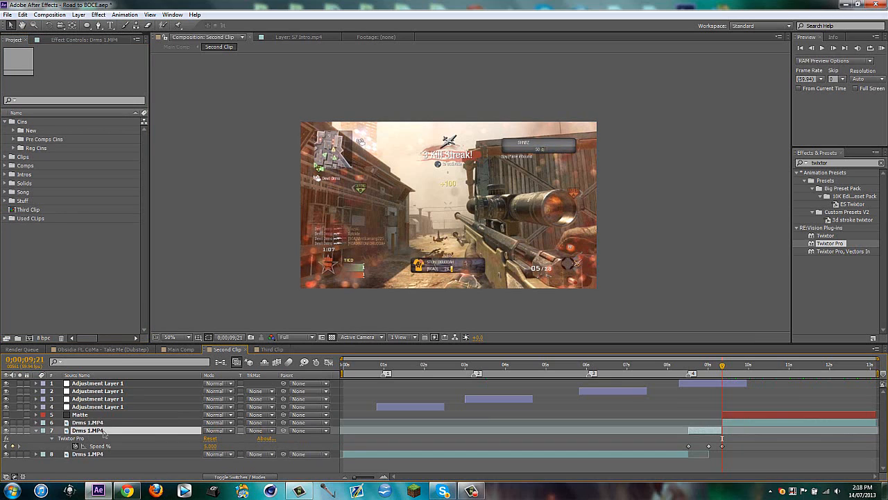
{"action": "key", "text": "u"}
Set the Drms 1.MP4 part starting at 9:21 to use Matte as an inverted alpha track matte
{"action": "left_click", "coordinate": [96, 423]}
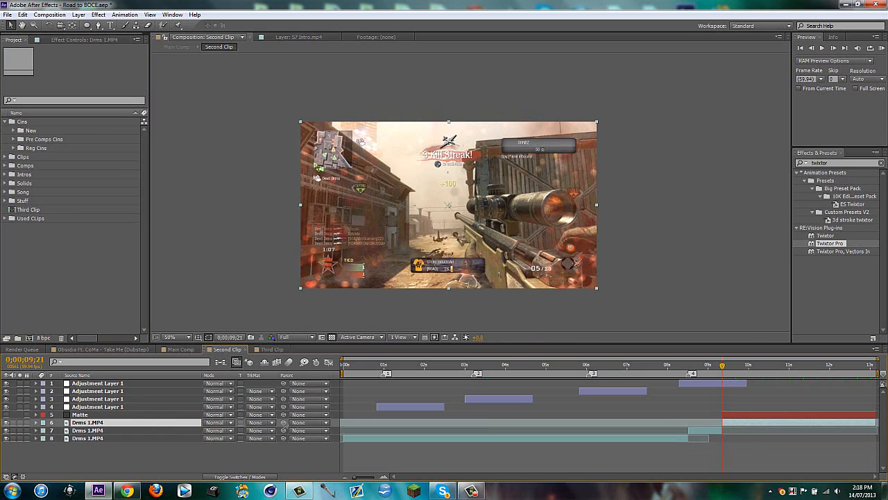
{"action": "left_click", "coordinate": [259, 425]}
{"action": "left_click", "coordinate": [269, 393]}
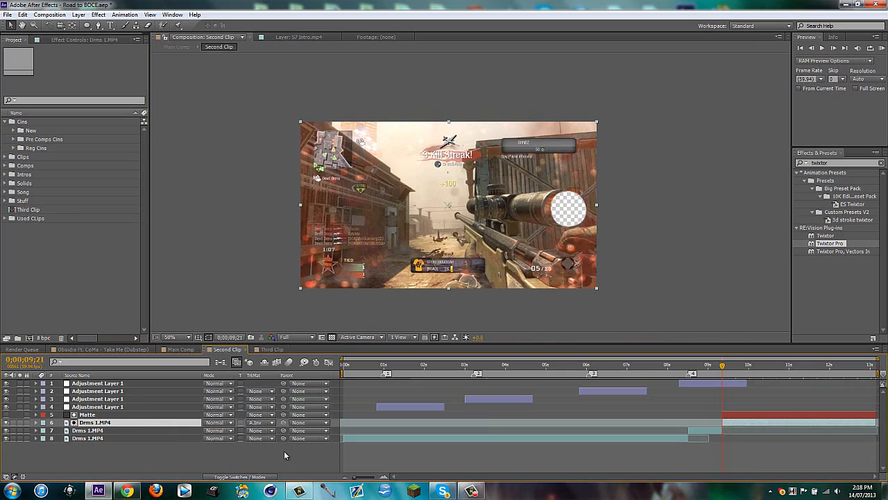
Hide the adjustment layer at marker 4 and reveal the Matte layer's Mask Path keyframes
{"action": "left_click", "coordinate": [82, 384]}
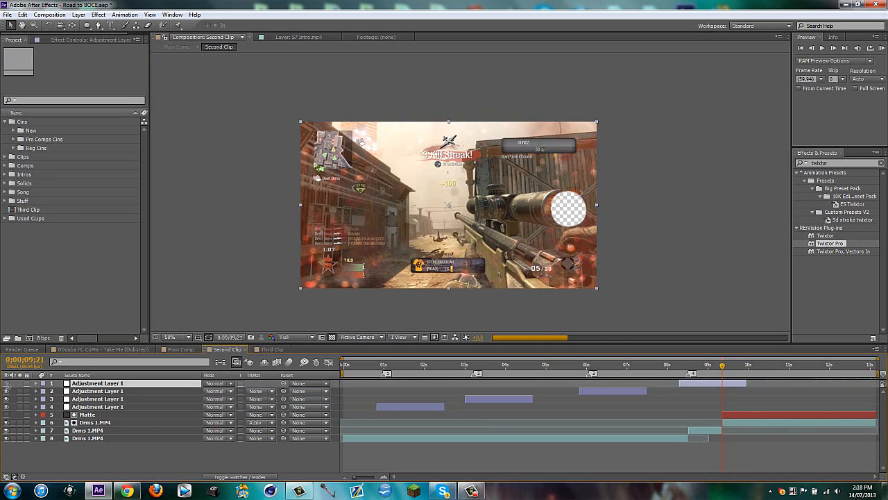
{"action": "left_click", "coordinate": [6, 383]}
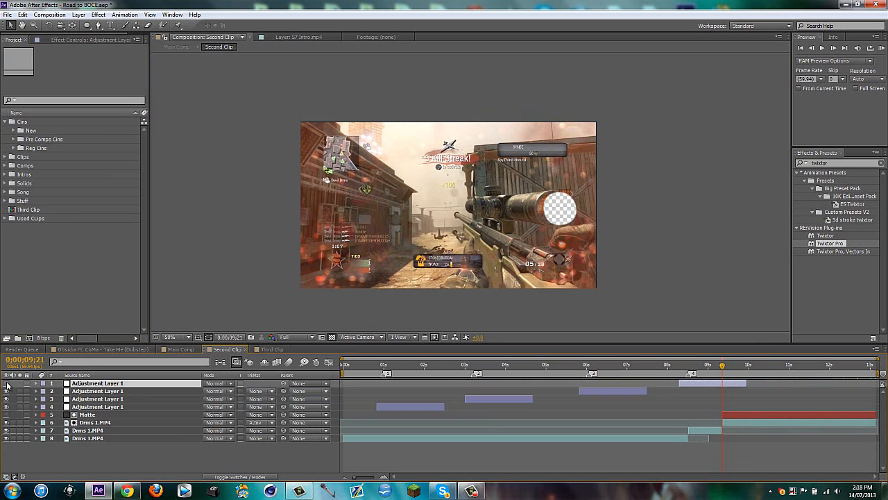
{"action": "left_click", "coordinate": [761, 417]}
{"action": "key", "text": "m"}
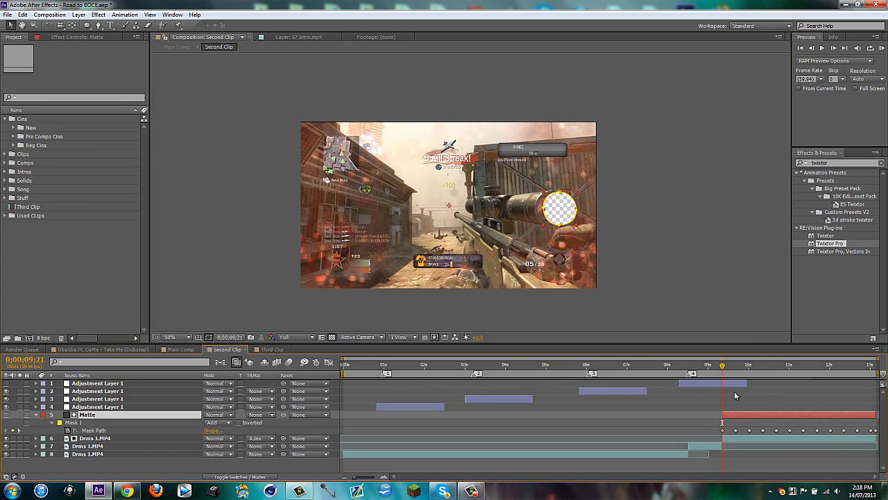
{"action": "left_click", "coordinate": [471, 490]}
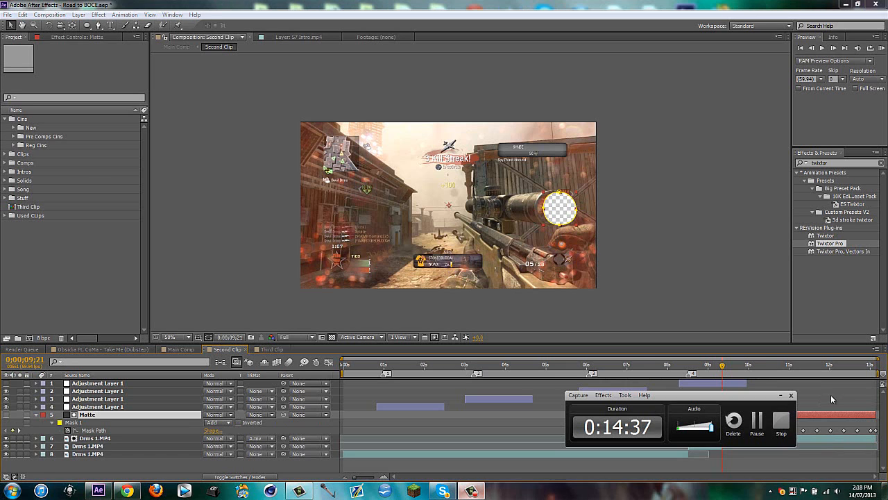
{"action": "left_click", "coordinate": [757, 421]}
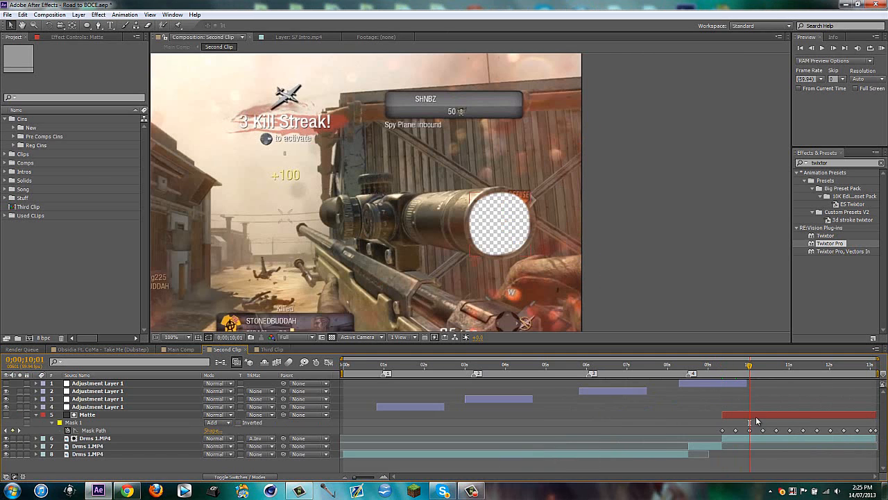
Check the Mask Feather of the Matte layer's mask and collapse the layer
{"action": "left_click", "coordinate": [755, 416]}
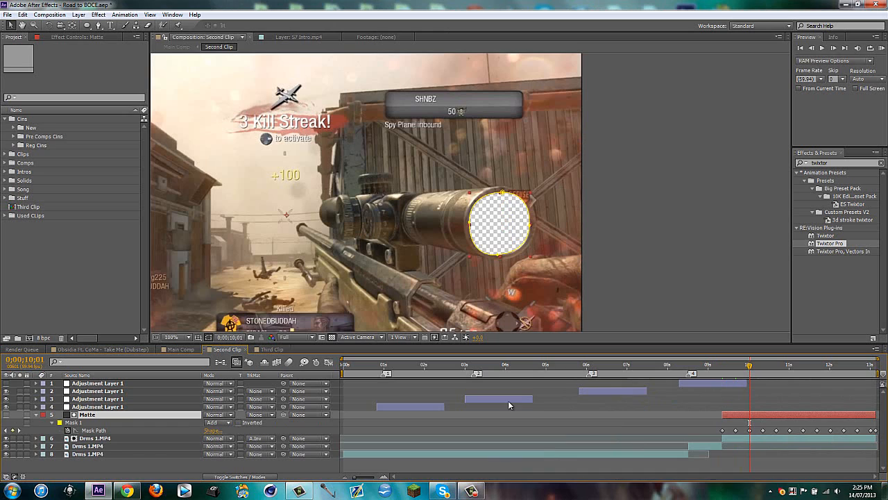
{"action": "key", "text": "f"}
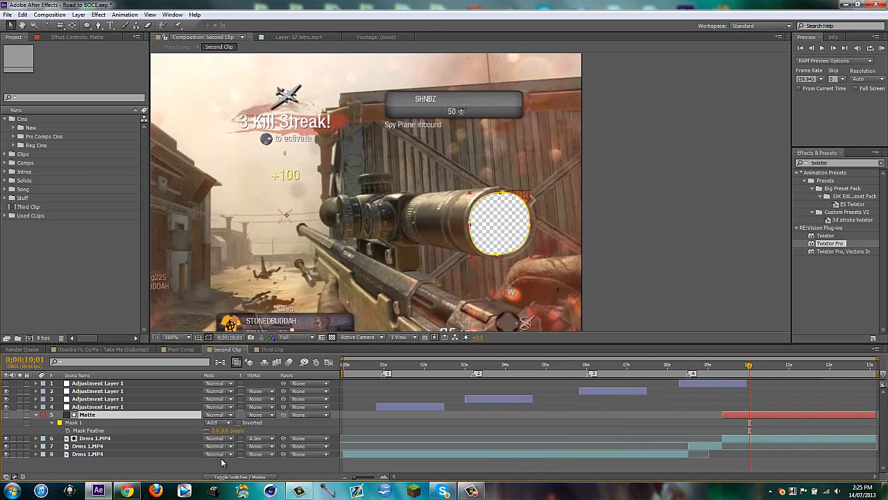
{"action": "key", "text": "f"}
{"action": "left_click", "coordinate": [188, 463]}
Move the current time to 9:38 and make the adjustment layer at marker 4 visible again
{"action": "left_click", "coordinate": [734, 365]}
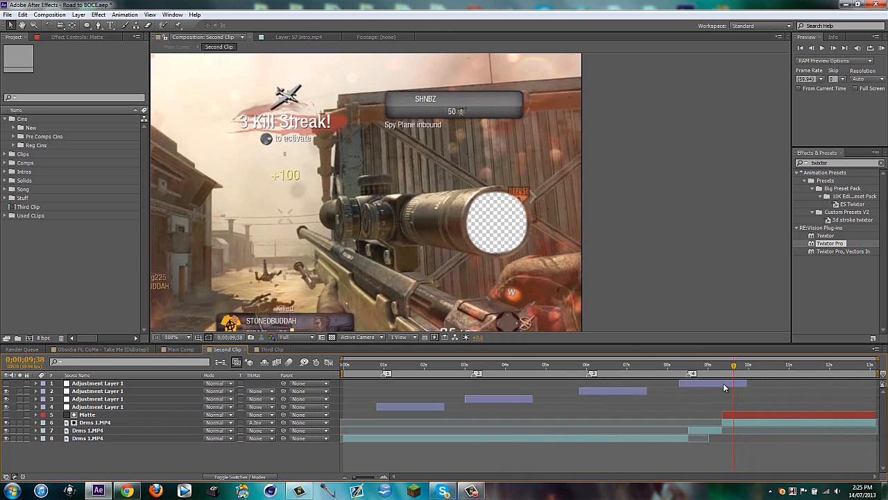
{"action": "left_click", "coordinate": [104, 383]}
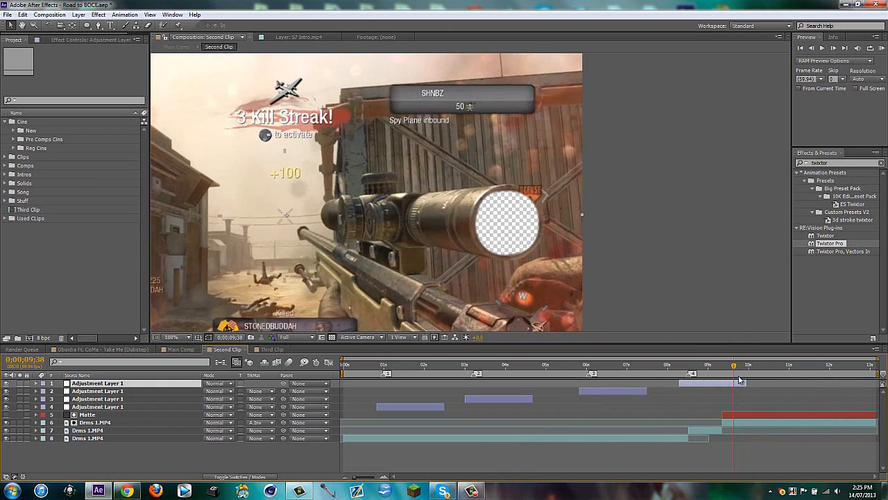
Examine the Matte layer's Mask Path keyframes from 9:21 to 10:01 and return to the one at 9:21
{"action": "left_click", "coordinate": [746, 415]}
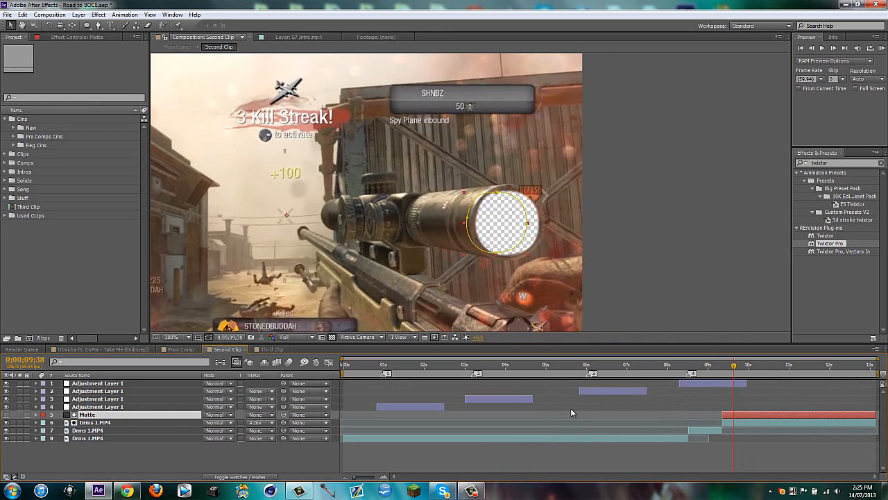
{"action": "key", "text": "i"}
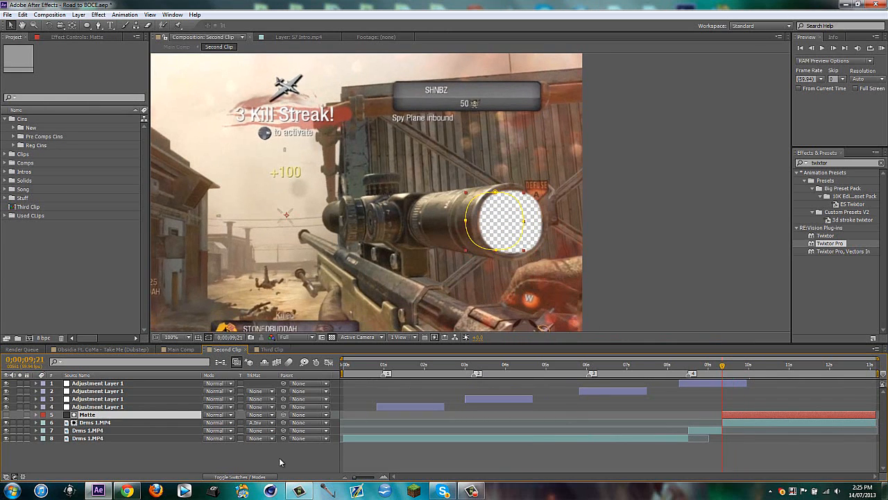
{"action": "left_click", "coordinate": [259, 456]}
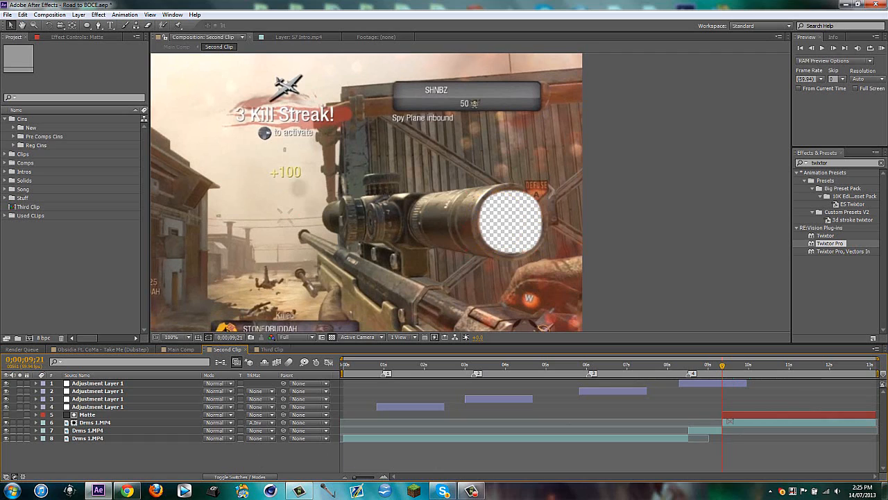
{"action": "left_click", "coordinate": [729, 416]}
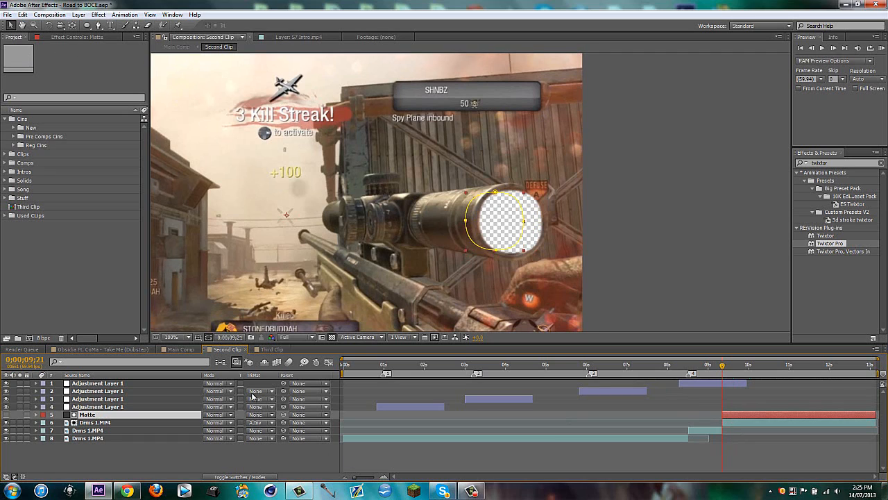
{"action": "key", "text": "m"}
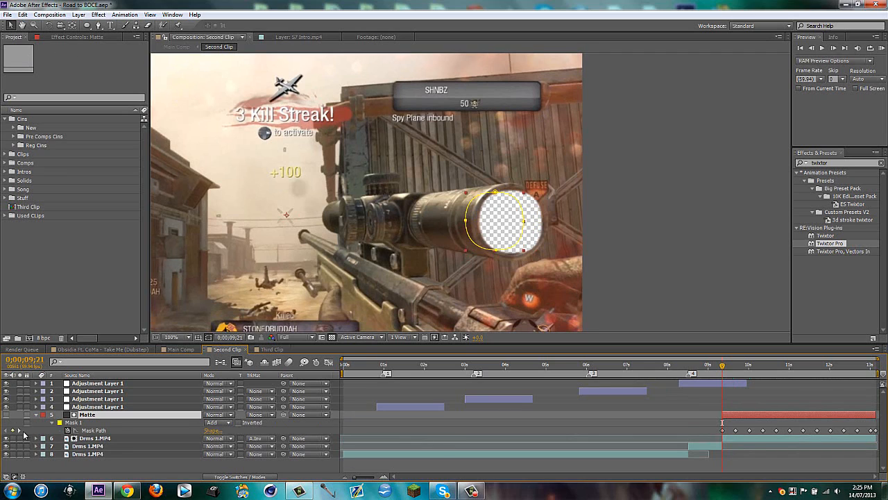
{"action": "left_click", "coordinate": [21, 432]}
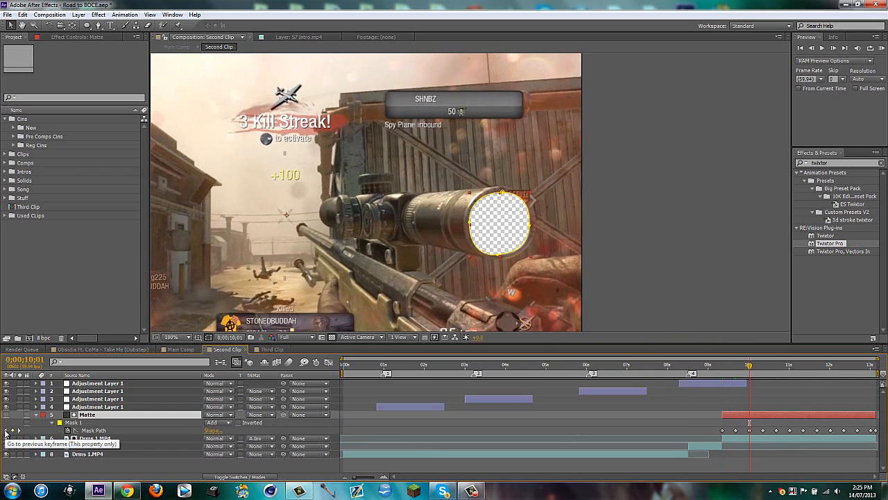
{"action": "left_click", "coordinate": [6, 431]}
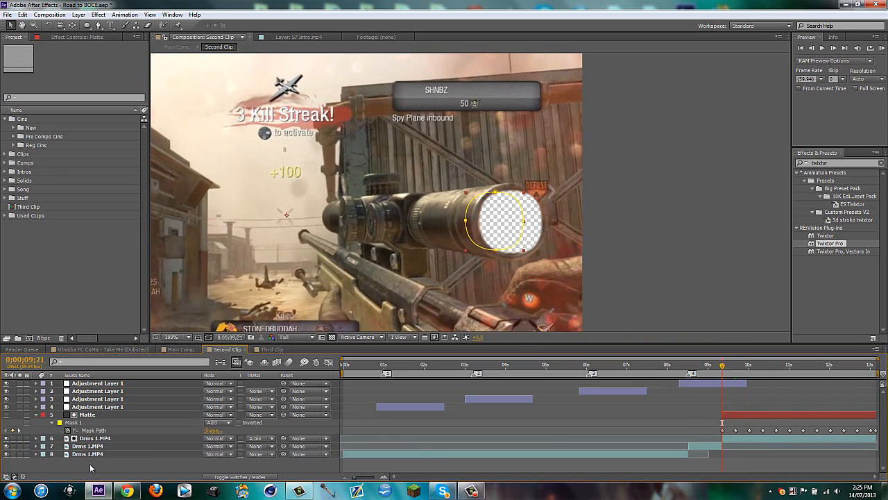
Add the Third Clip composition to Second Clip, starting at 9:21 directly beneath the track-matted Drms 1.MP4 layer
{"action": "left_click", "coordinate": [28, 252]}
{"action": "left_click_drag", "start_coordinate": [33, 211], "coordinate": [745, 442]}
{"action": "left_click_drag", "start_coordinate": [97, 439], "coordinate": [96, 452]}
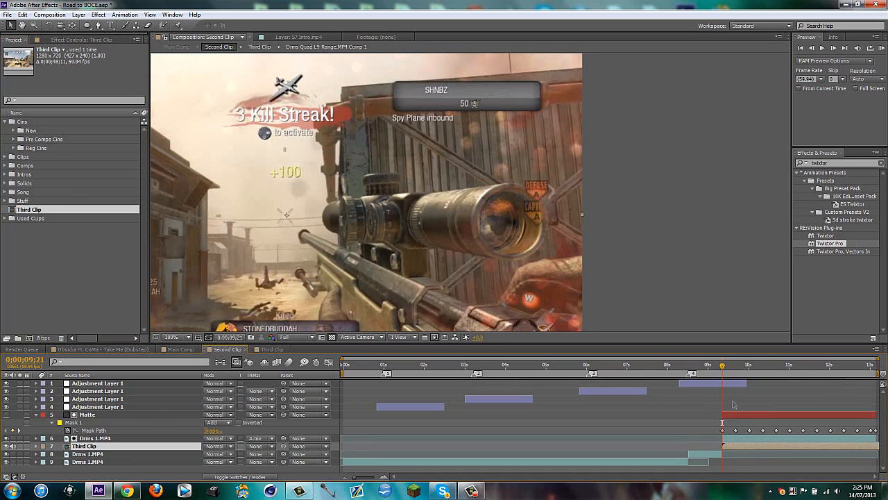
At 9:22, scale the Third Clip layer to 64% and position it behind the scope lens at about 1068, 371
{"action": "key", "text": "Page_Down"}
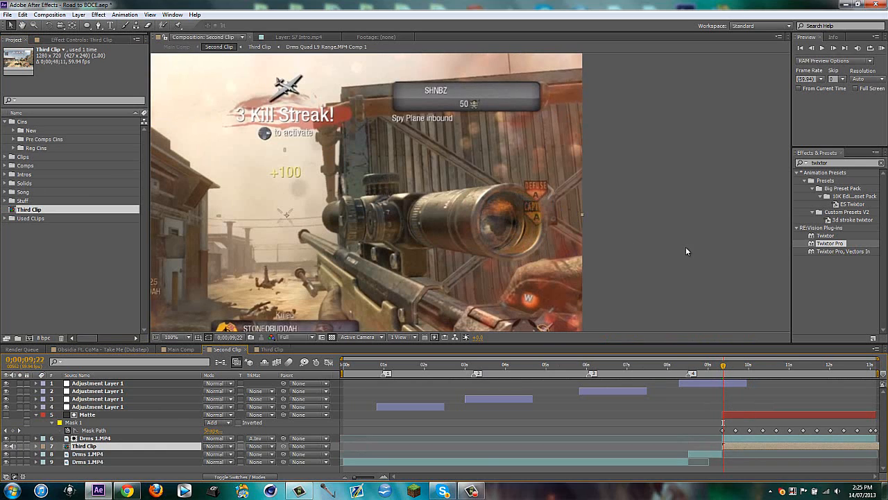
{"action": "key", "text": "s"}
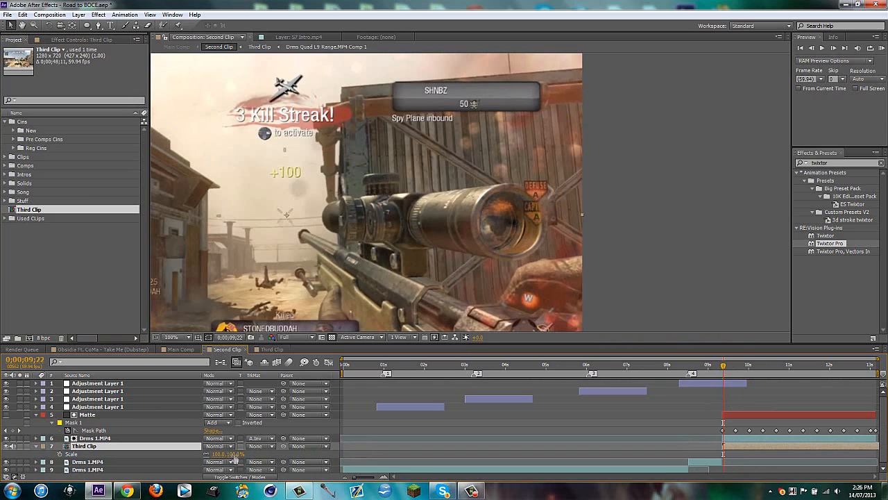
{"action": "key", "text": "shift+p"}
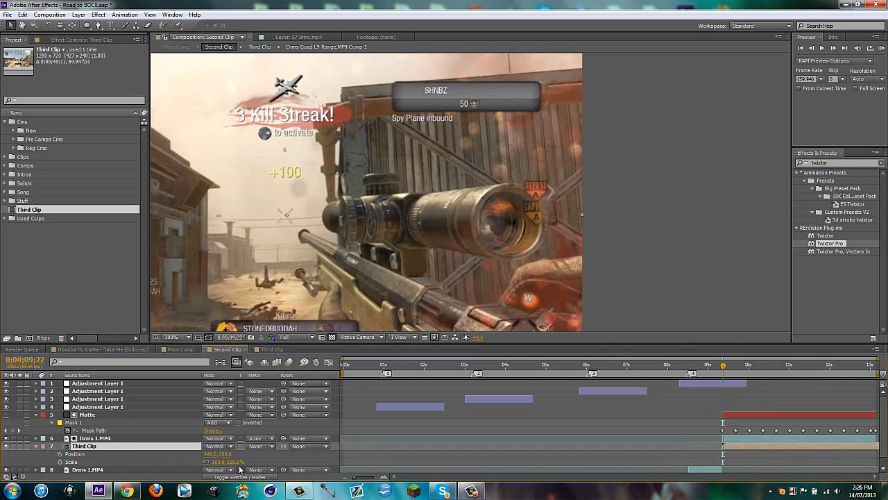
{"action": "key", "text": "alt+shift+s"}
{"action": "left_click_drag", "start_coordinate": [229, 461], "coordinate": [215, 461]}
{"action": "left_click_drag", "start_coordinate": [385, 223], "coordinate": [583, 229]}
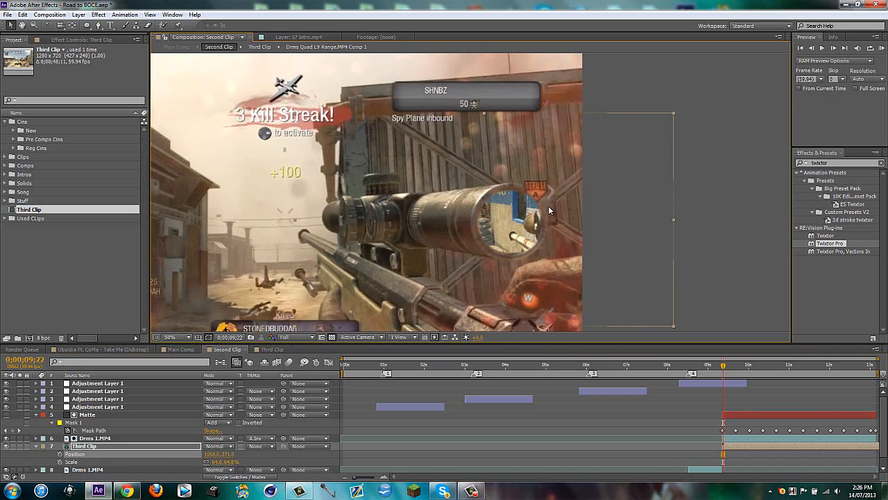
Shrink the Third Clip layer non-uniformly to about 12.8% by 20% and position it behind the scope lens at about 1107, 372
{"action": "scroll", "coordinate": [508, 250], "scroll_direction": "down", "scroll_amount": 2}
{"action": "mouse_move", "coordinate": [221, 461]}
{"action": "left_mouse_down"}
{"action": "mouse_move", "coordinate": [229, 463]}
{"action": "mouse_move", "coordinate": [214, 466]}
{"action": "left_mouse_up"}
{"action": "scroll", "coordinate": [508, 283], "scroll_direction": "up", "scroll_amount": 2}
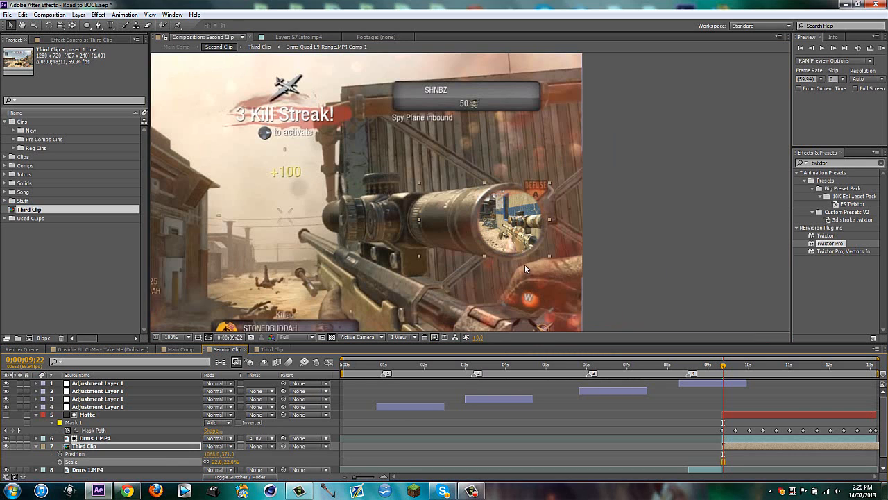
{"action": "left_click_drag", "start_coordinate": [508, 235], "coordinate": [533, 239]}
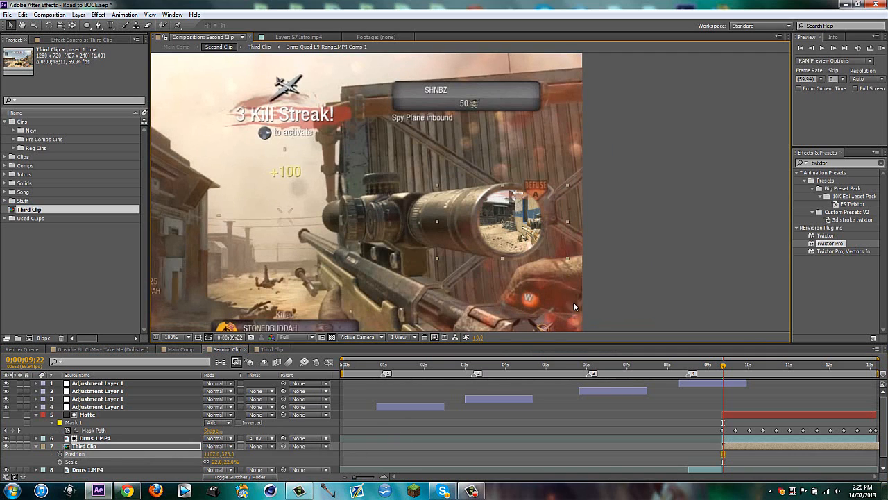
{"action": "left_click_drag", "start_coordinate": [514, 248], "coordinate": [523, 245]}
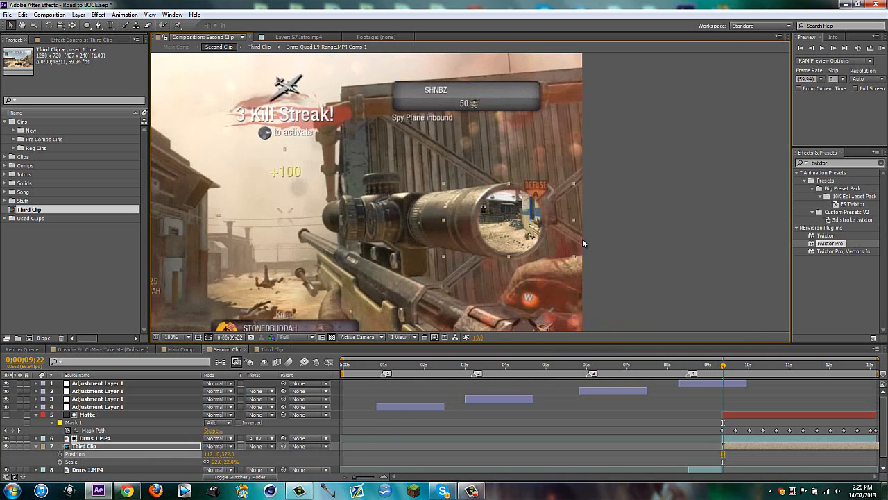
{"action": "left_click_drag", "start_coordinate": [573, 182], "coordinate": [545, 184]}
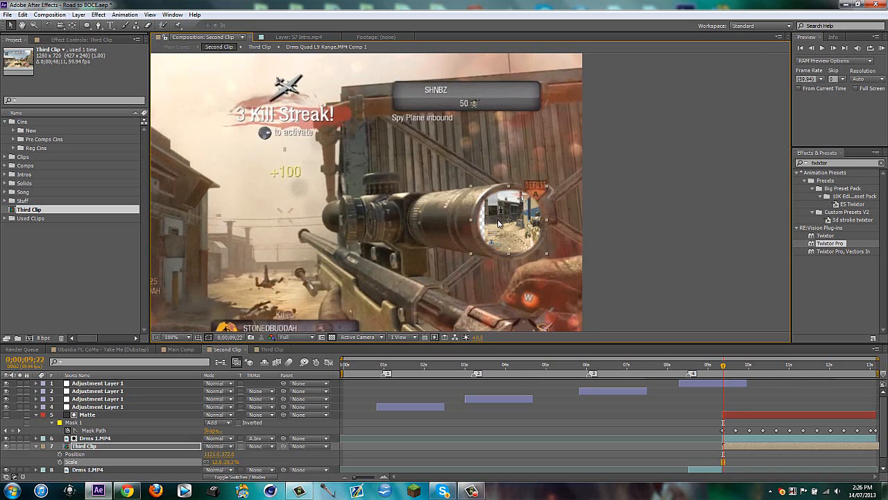
{"action": "left_click_drag", "start_coordinate": [500, 223], "coordinate": [493, 223]}
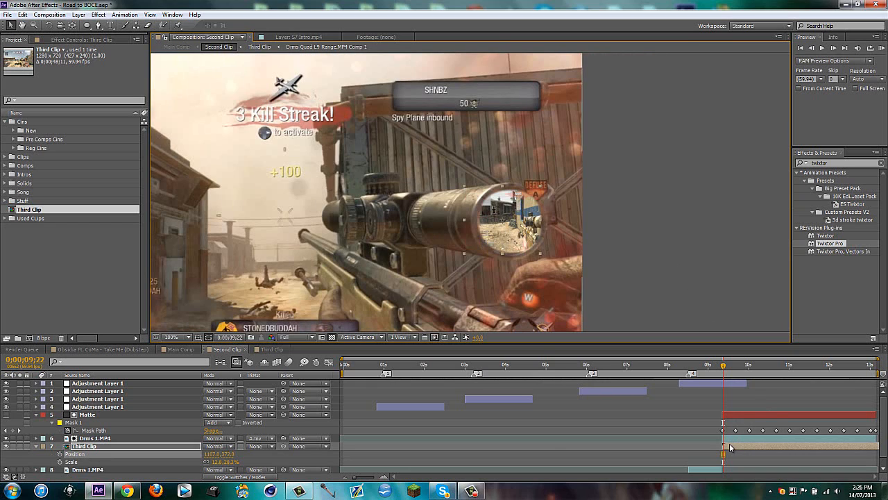
At 9:21, start Position and Scale keyframes on the Third Clip layer
{"action": "key", "text": "Page_Up"}
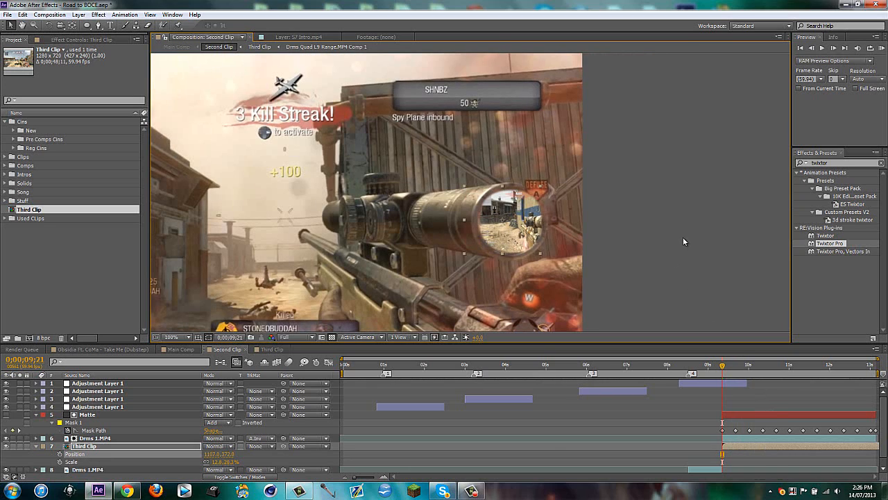
{"action": "left_click", "coordinate": [755, 406]}
{"action": "left_click", "coordinate": [731, 383]}
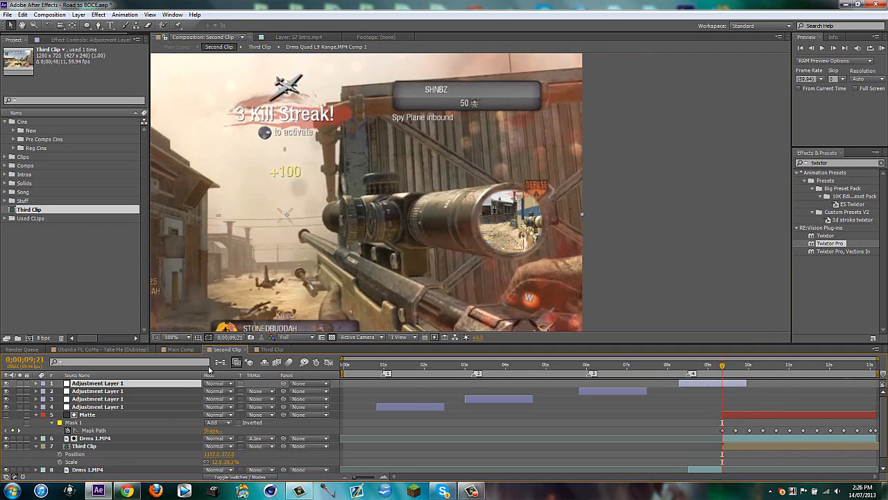
{"action": "left_click", "coordinate": [734, 446]}
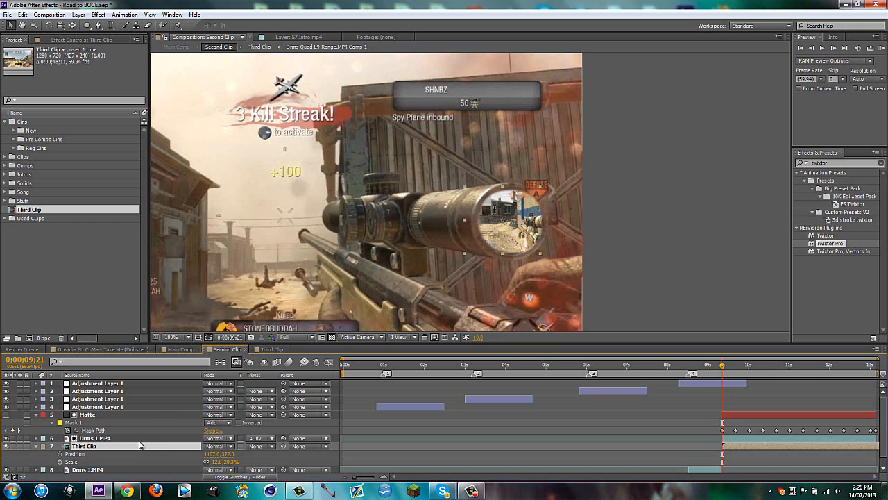
{"action": "left_click", "coordinate": [95, 416]}
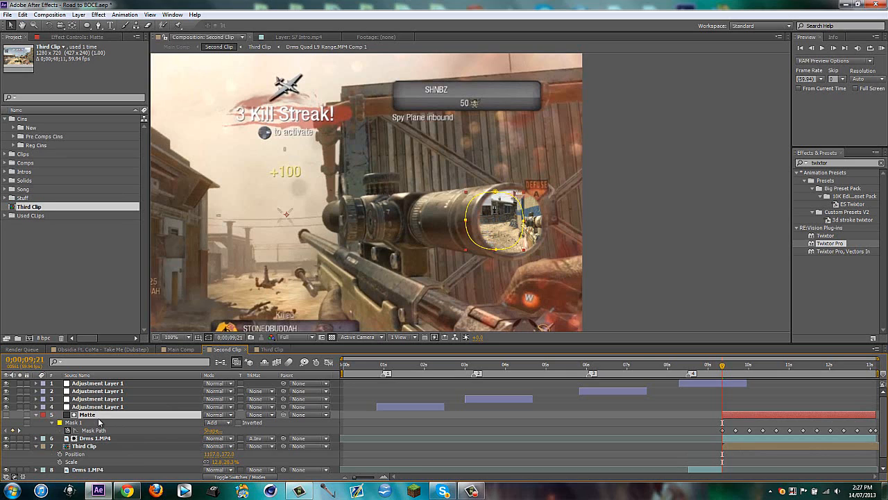
{"action": "left_click", "coordinate": [89, 447]}
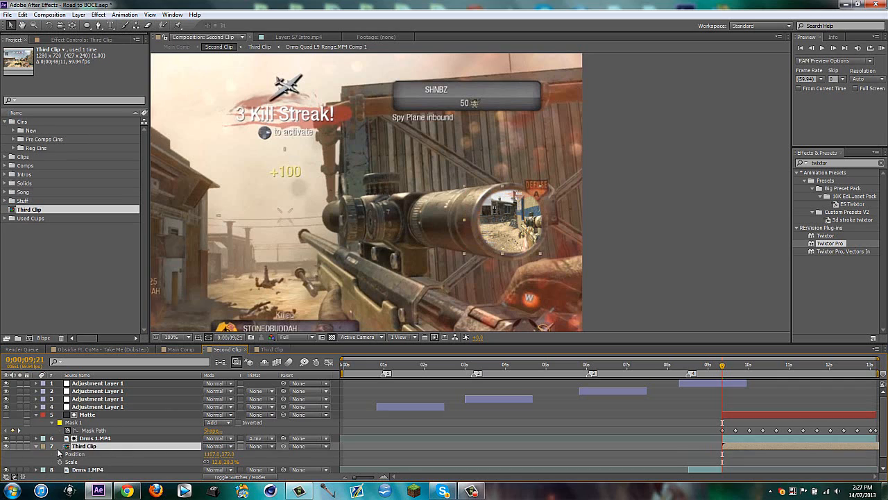
{"action": "left_click", "coordinate": [60, 454]}
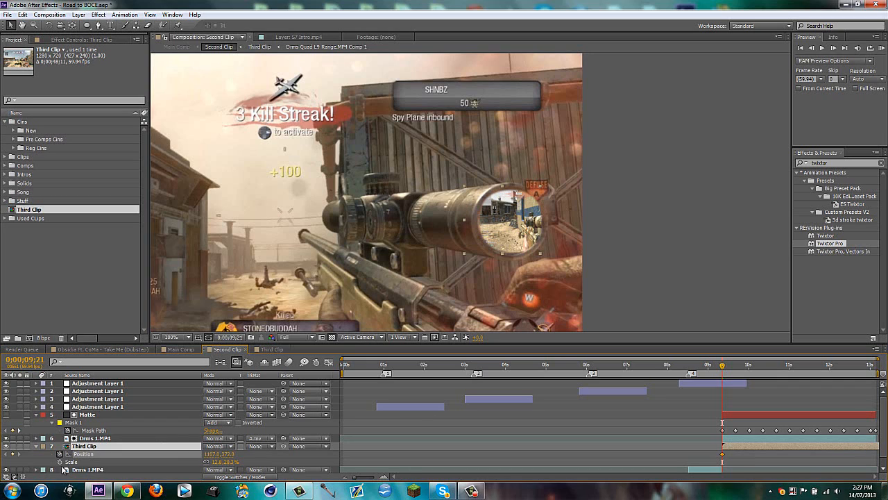
{"action": "left_click", "coordinate": [60, 462]}
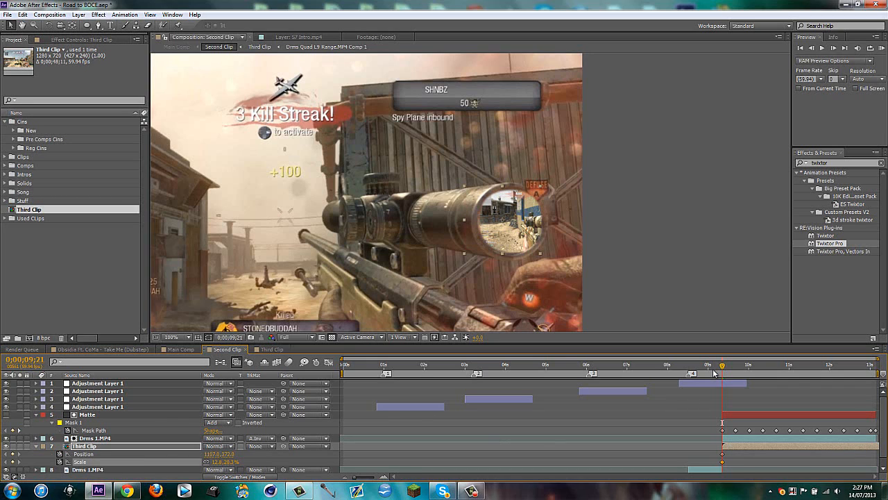
Reveal the Third Clip layer's Opacity, set it to 0% and add a starting keyframe at 9:21
{"action": "key", "text": "shift+t"}
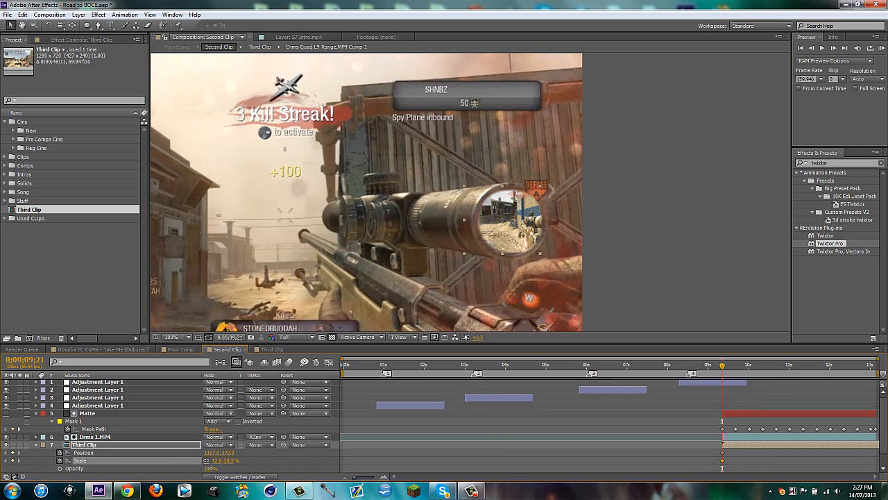
{"action": "left_click_drag", "start_coordinate": [210, 469], "coordinate": [82, 469]}
{"action": "left_click", "coordinate": [61, 471]}
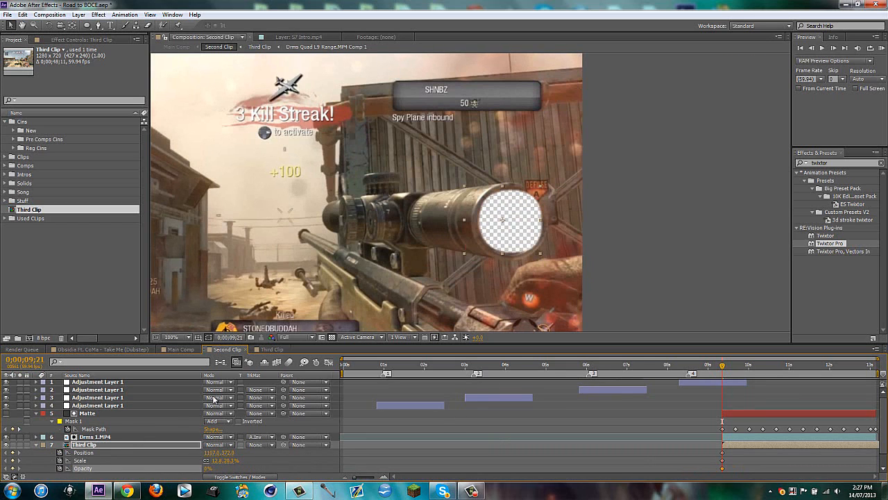
{"action": "left_click", "coordinate": [663, 243]}
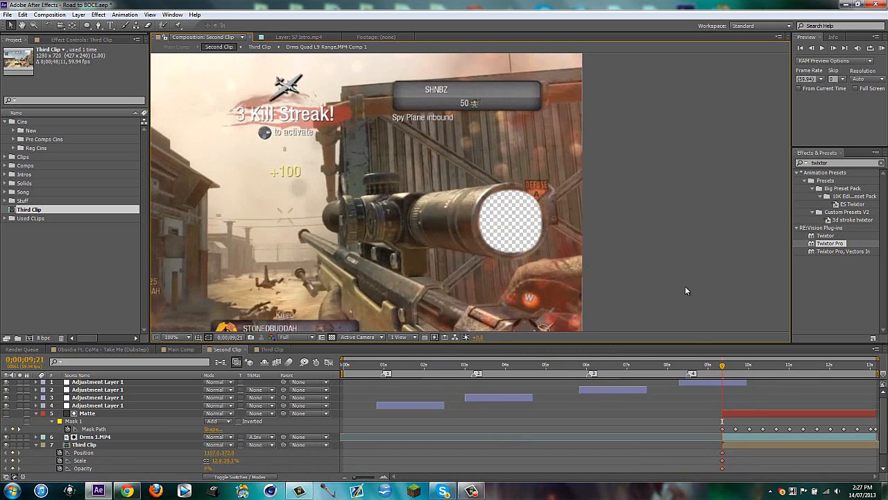
Duplicate the track-matted Drms 1.MP4 layer, remove the copy's track matte and place it below Third Clip, between the other Drms 1.MP4 layers
{"action": "scroll", "coordinate": [606, 261], "scroll_direction": "down", "scroll_amount": 1}
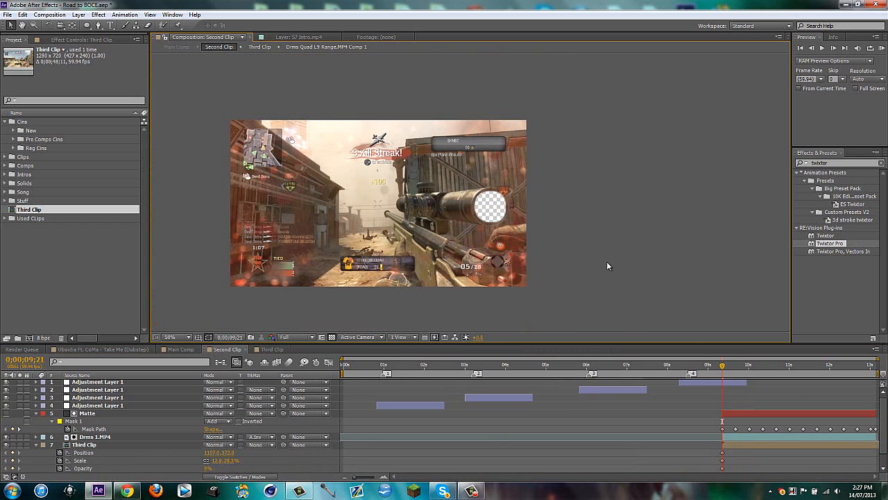
{"action": "scroll", "coordinate": [535, 226], "scroll_direction": "up", "scroll_amount": 1}
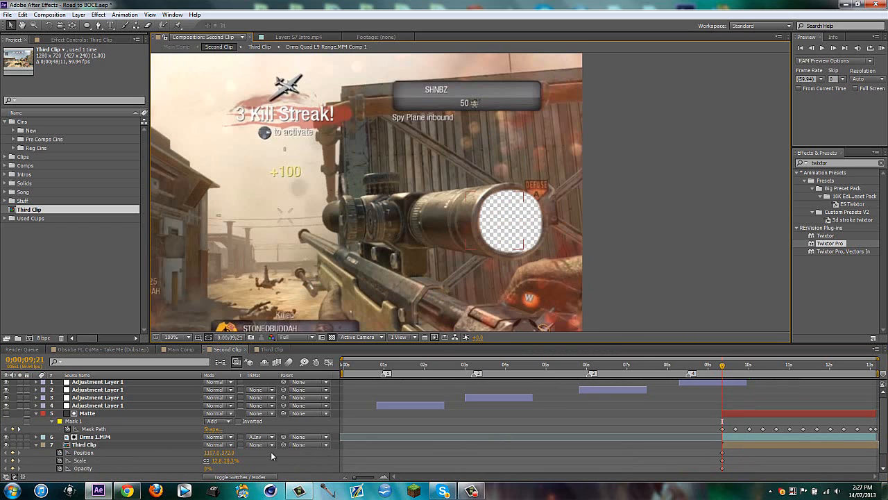
{"action": "scroll", "coordinate": [109, 420], "scroll_direction": "down", "scroll_amount": 1}
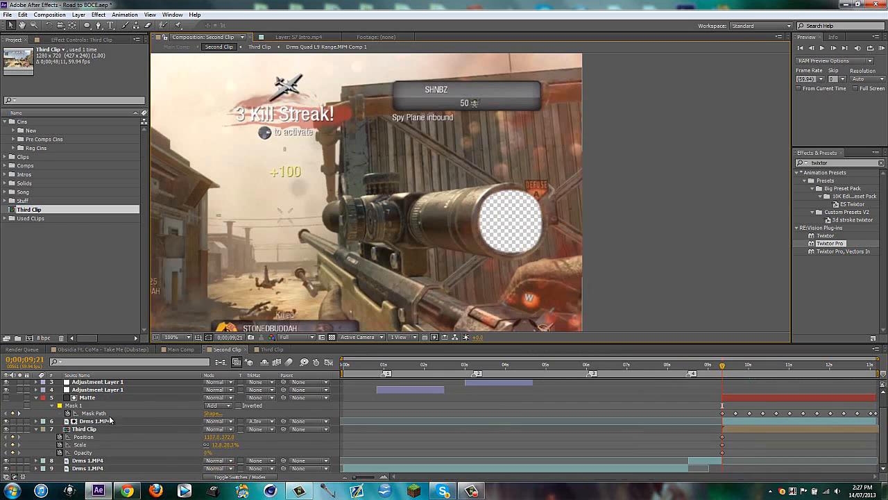
{"action": "left_click", "coordinate": [97, 423]}
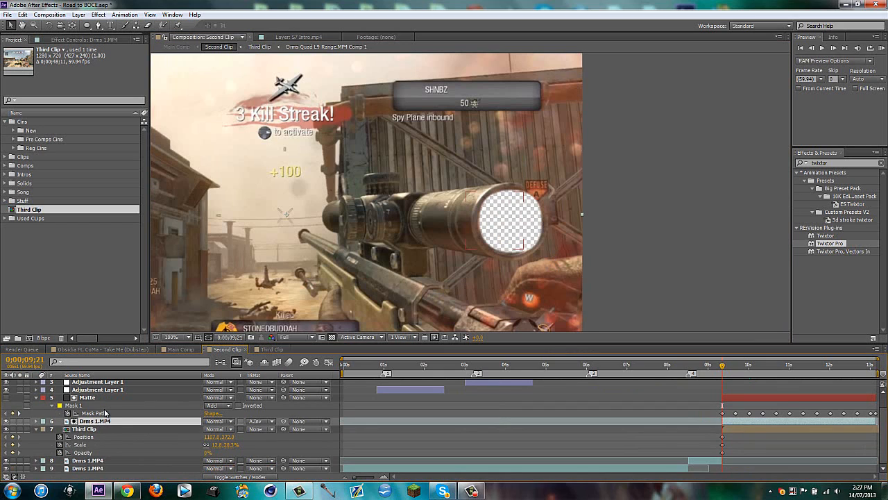
{"action": "key", "text": "ctrl+d"}
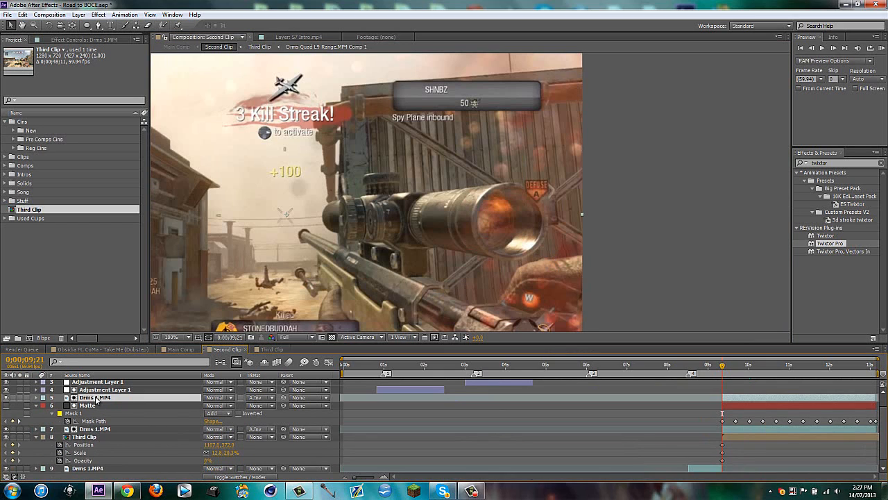
{"action": "left_click", "coordinate": [261, 398]}
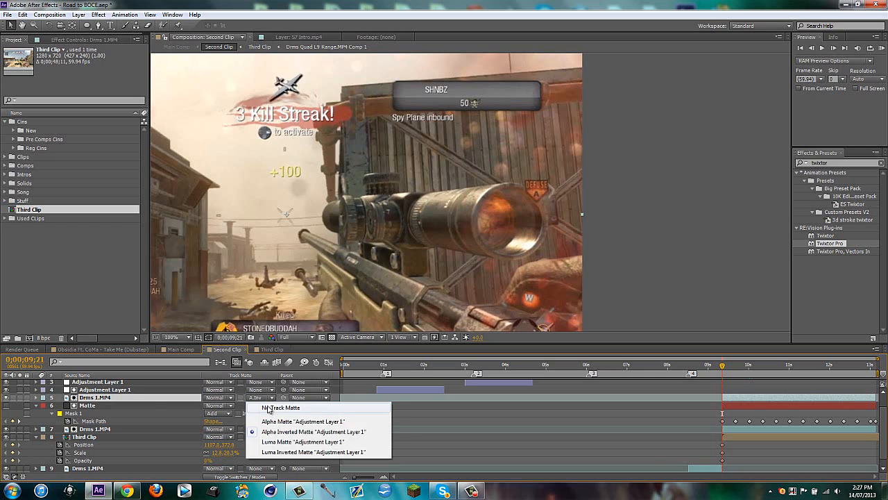
{"action": "left_click", "coordinate": [269, 409]}
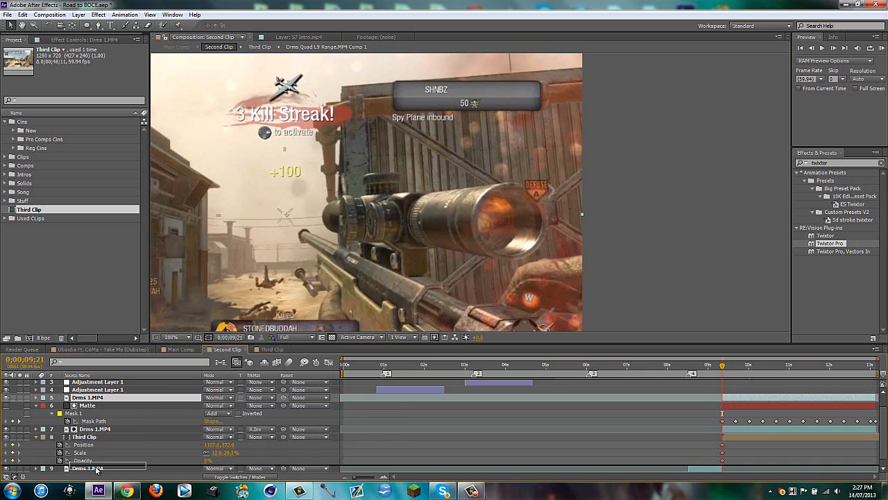
{"action": "scroll", "coordinate": [96, 470], "scroll_direction": "down", "scroll_amount": 1}
{"action": "left_click_drag", "start_coordinate": [95, 467], "coordinate": [105, 467]}
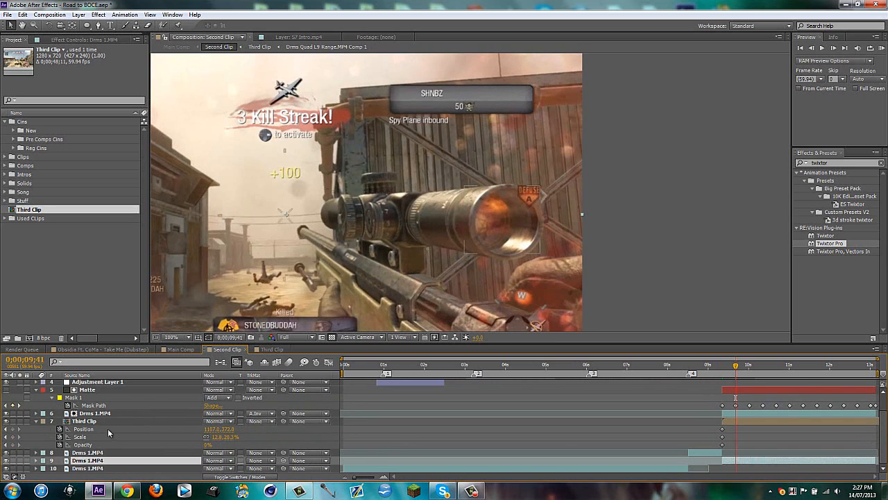
At 9:41, set the Third Clip layer's Opacity to 100% to complete its fade-in
{"action": "left_click", "coordinate": [207, 445]}
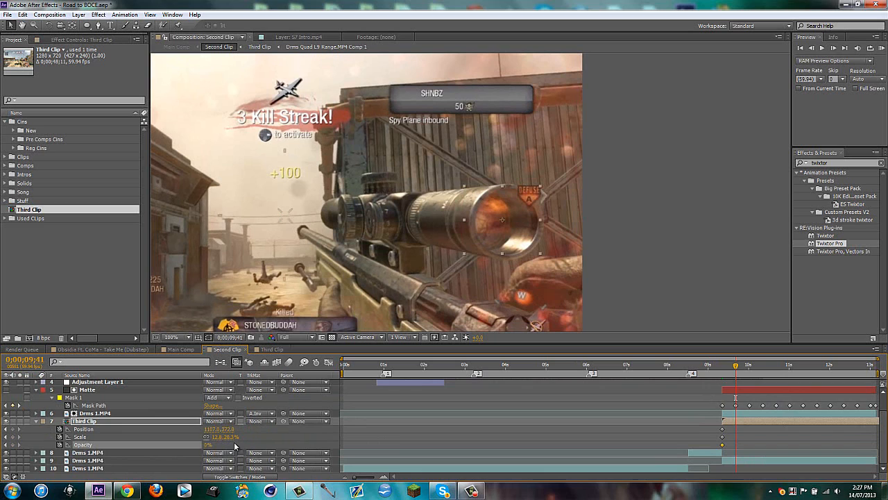
{"action": "key", "text": "F2"}
{"action": "left_click_drag", "start_coordinate": [208, 445], "coordinate": [588, 439]}
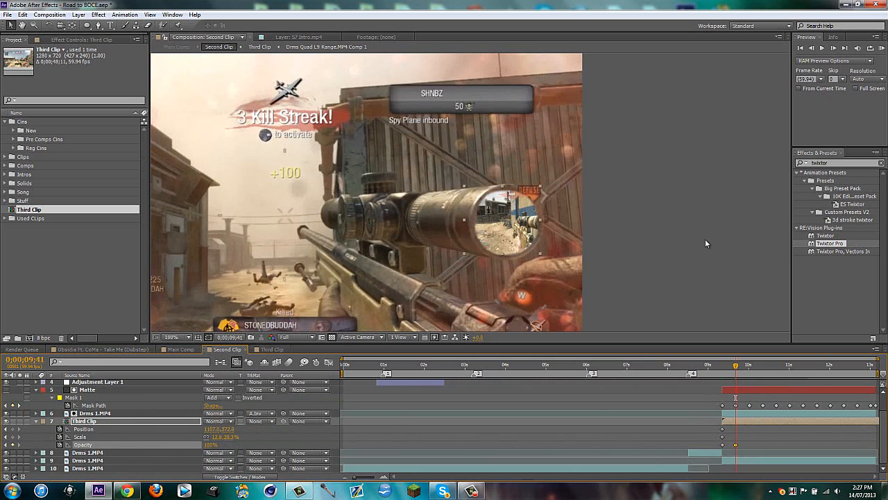
{"action": "left_click", "coordinate": [708, 236]}
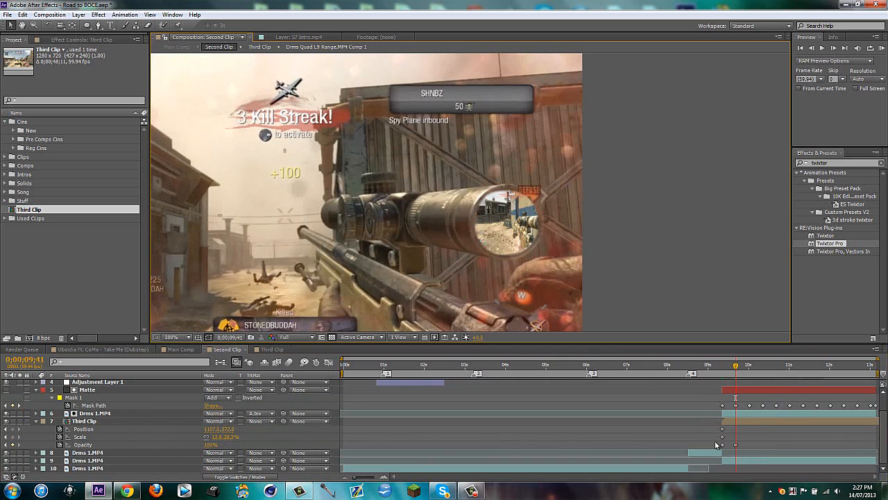
Realign Third Clip with the scope lens at 9:41, at about 1108, 367.5, and advance to the mask keyframe at 10:01
{"action": "left_click", "coordinate": [750, 420]}
{"action": "key", "text": "period"}
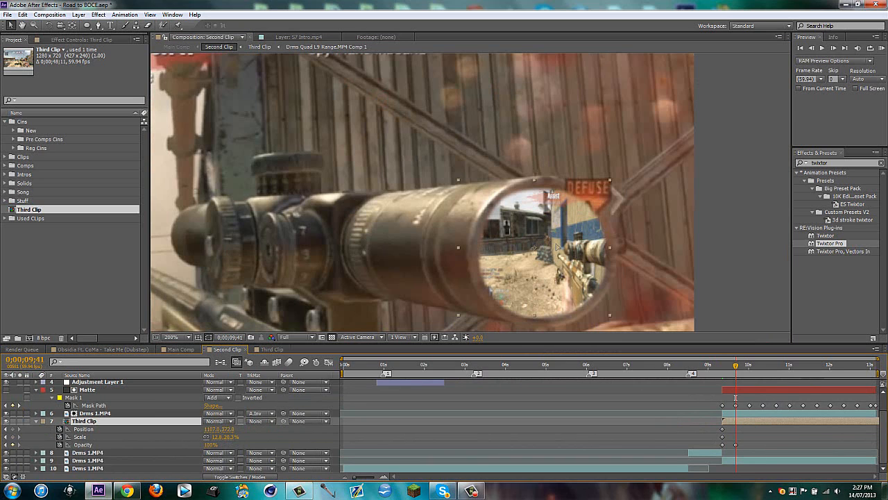
{"action": "left_click_drag", "start_coordinate": [543, 242], "coordinate": [545, 238]}
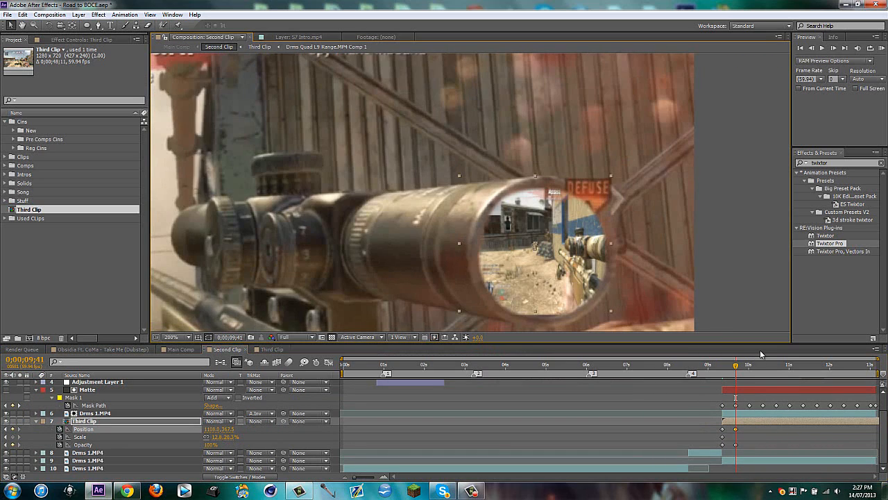
{"action": "key", "text": "k"}
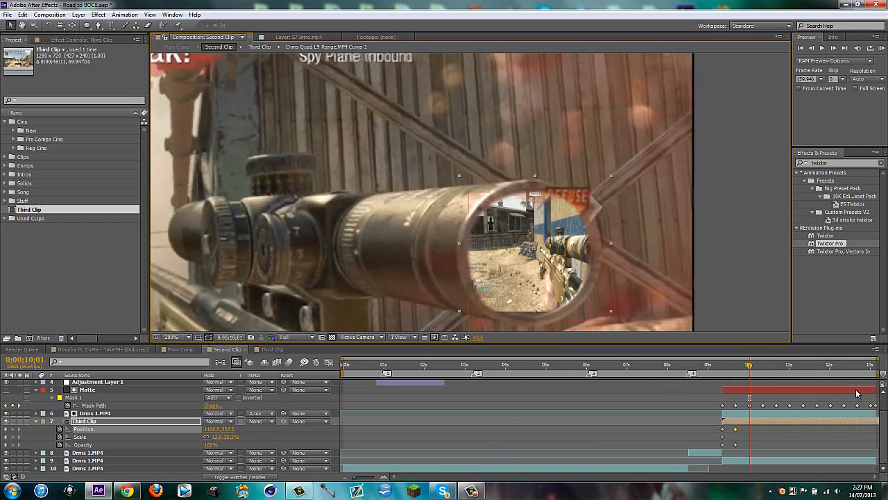
{"action": "left_click", "coordinate": [472, 492]}
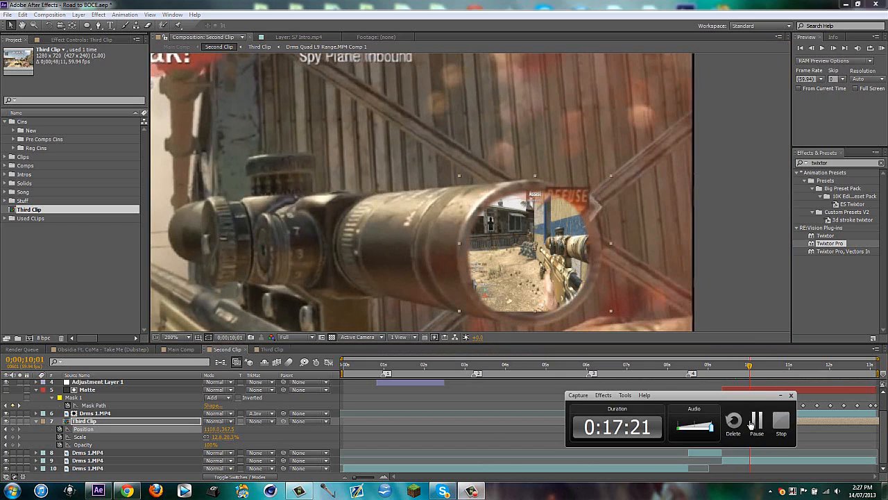
{"action": "left_click", "coordinate": [756, 427]}
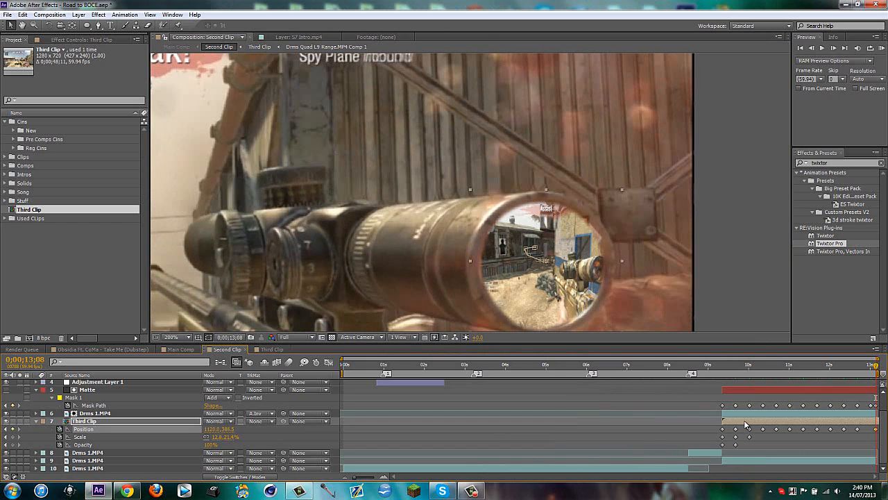
Collapse the keyframed properties of the Matte and Third Clip layers
{"action": "left_click", "coordinate": [770, 397]}
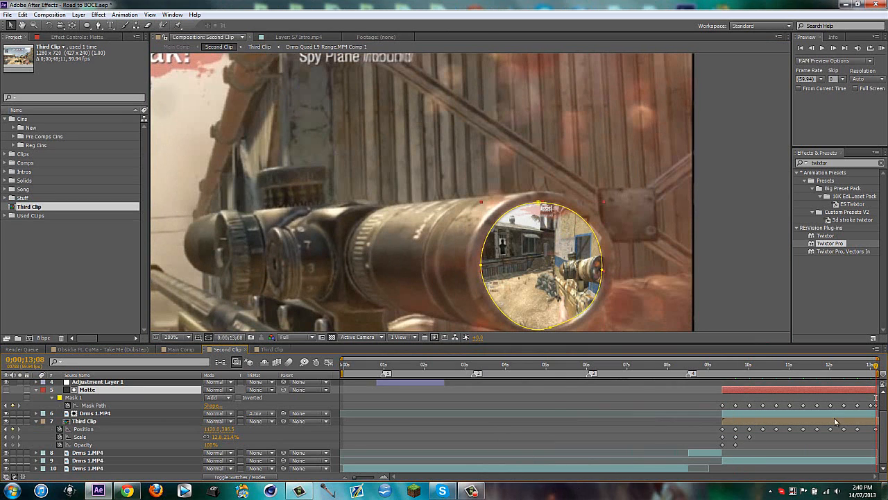
{"action": "key", "text": "u"}
{"action": "left_click", "coordinate": [802, 423]}
{"action": "key", "text": "u"}
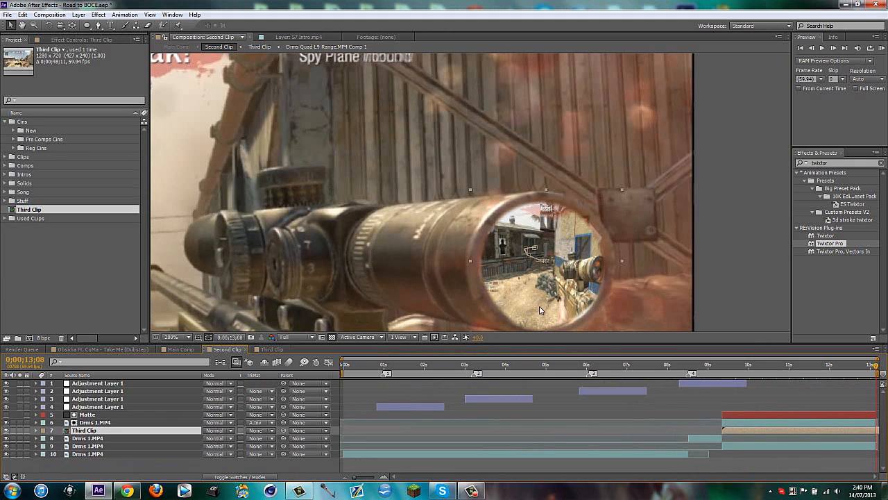
Deselect the layers and scrub back to about 9:24 to check the start of the scope reveal
{"action": "scroll", "coordinate": [543, 309], "scroll_direction": "down", "scroll_amount": 1}
{"action": "left_click", "coordinate": [651, 304]}
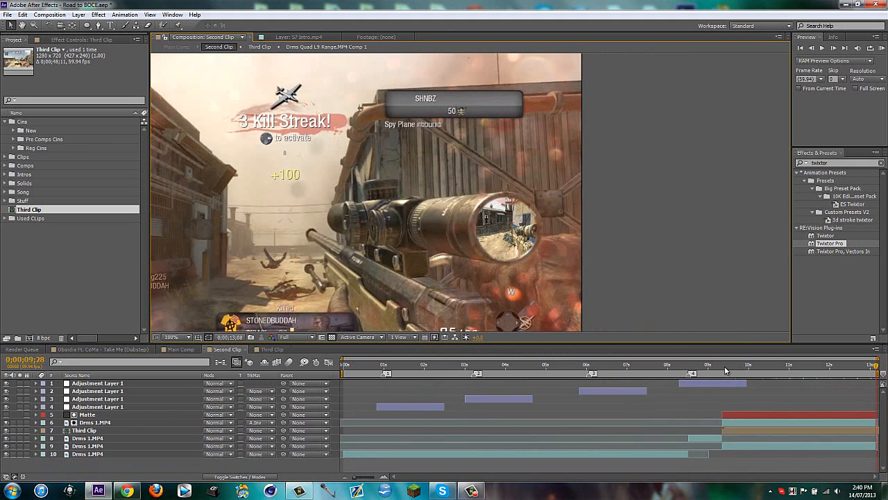
{"action": "left_click_drag", "start_coordinate": [726, 371], "coordinate": [725, 368]}
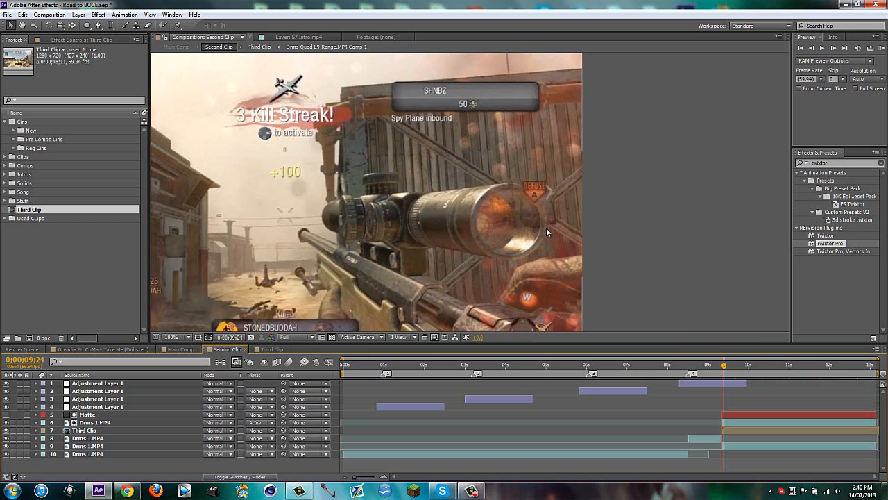
Switch to Main Comp and scrub back to about 50:10 to find the start of the scope reveal
{"action": "scroll", "coordinate": [539, 226], "scroll_direction": "up", "scroll_amount": 1}
{"action": "scroll", "coordinate": [602, 256], "scroll_direction": "down", "scroll_amount": 1}
{"action": "left_click", "coordinate": [188, 350]}
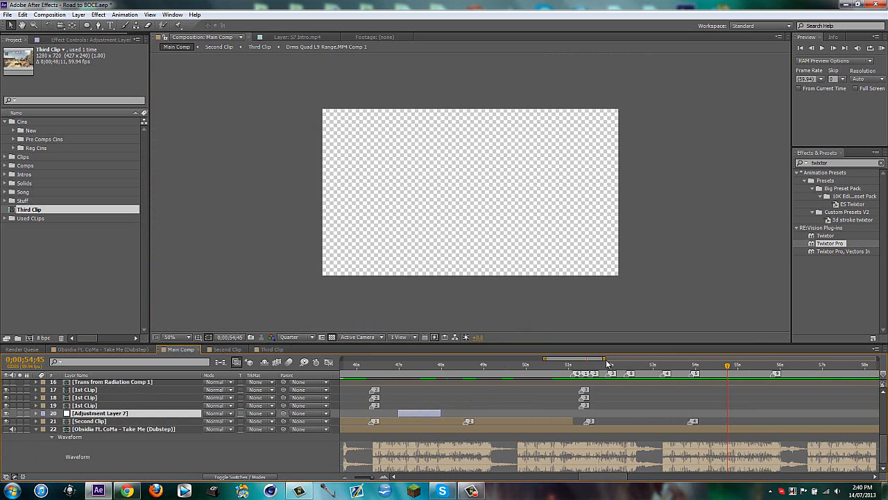
{"action": "left_click", "coordinate": [471, 490]}
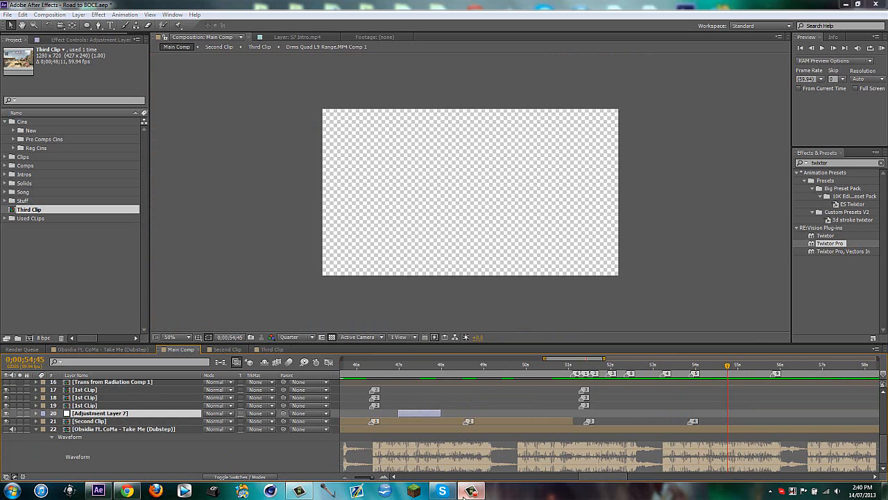
{"action": "left_click", "coordinate": [471, 491]}
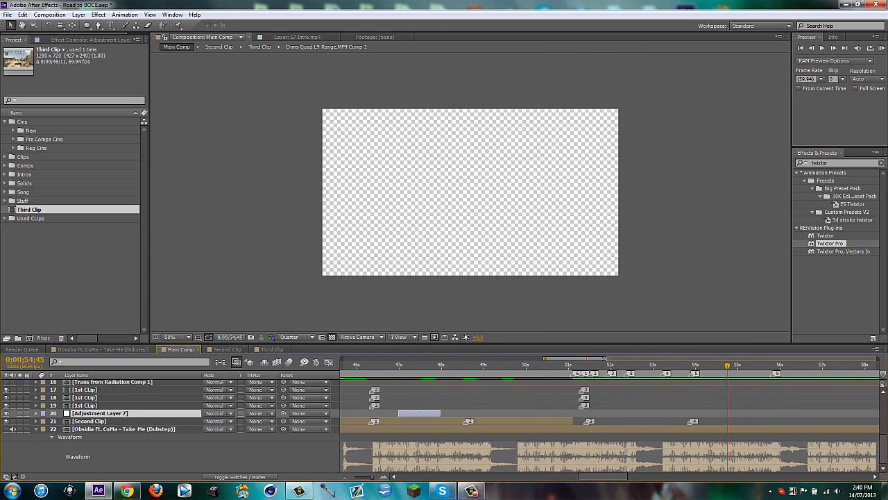
{"action": "left_click_drag", "start_coordinate": [606, 359], "coordinate": [582, 359]}
{"action": "left_click", "coordinate": [533, 367]}
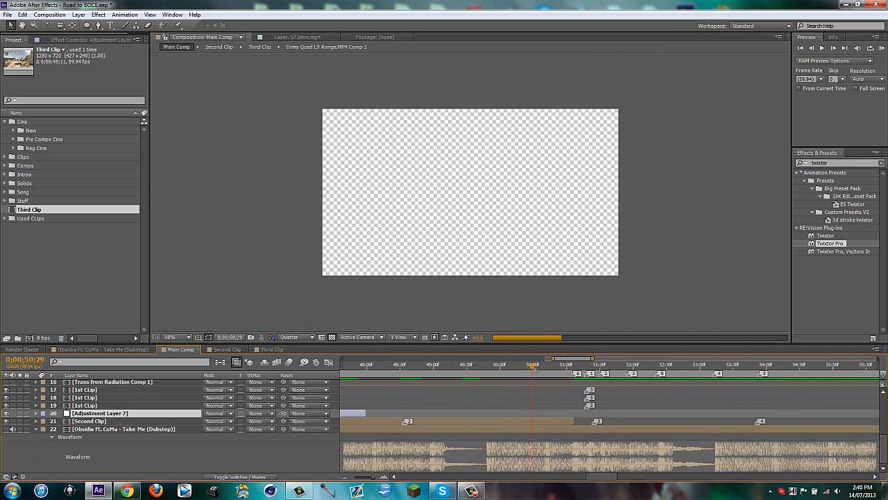
{"action": "mouse_move", "coordinate": [534, 367]}
{"action": "left_mouse_down"}
{"action": "mouse_move", "coordinate": [483, 369]}
{"action": "mouse_move", "coordinate": [519, 371]}
{"action": "left_mouse_up"}
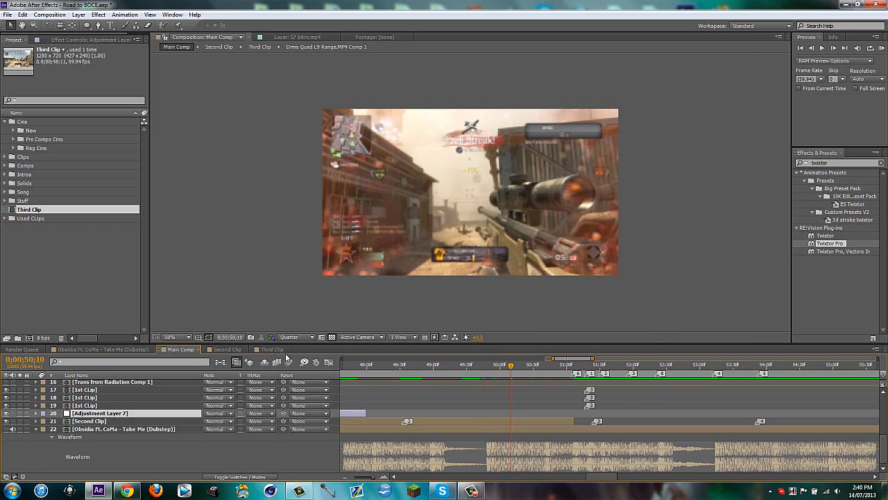
Check where the Matte layer begins in the Second Clip composition
{"action": "left_click", "coordinate": [272, 349]}
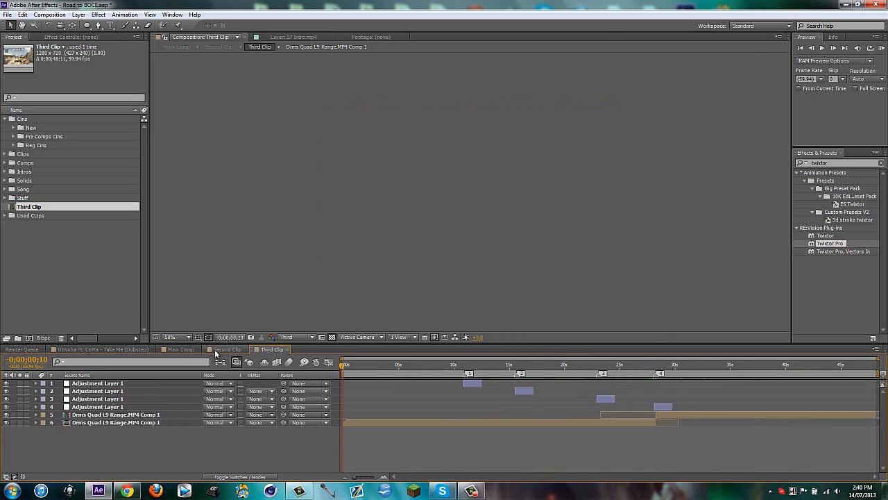
{"action": "left_click", "coordinate": [224, 349]}
{"action": "left_click", "coordinate": [737, 414]}
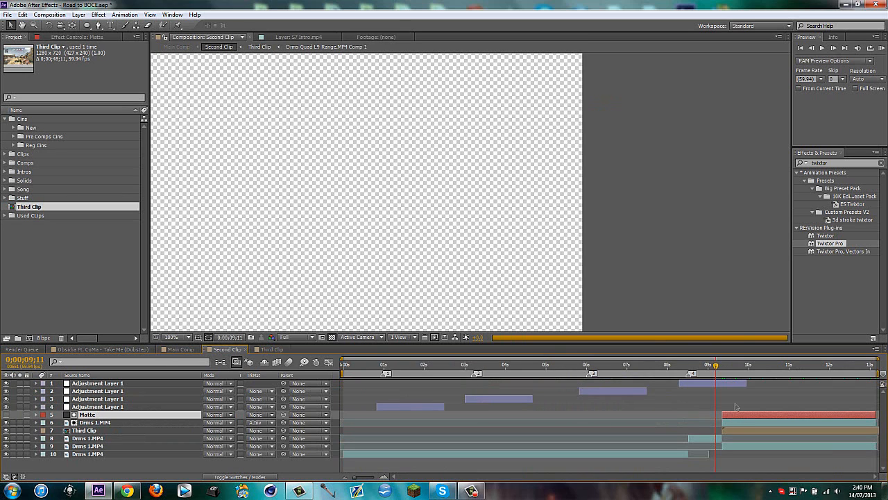
Return to Main Comp and place the playhead at 50:14, around the start of the scope reveal
{"action": "left_click", "coordinate": [182, 350]}
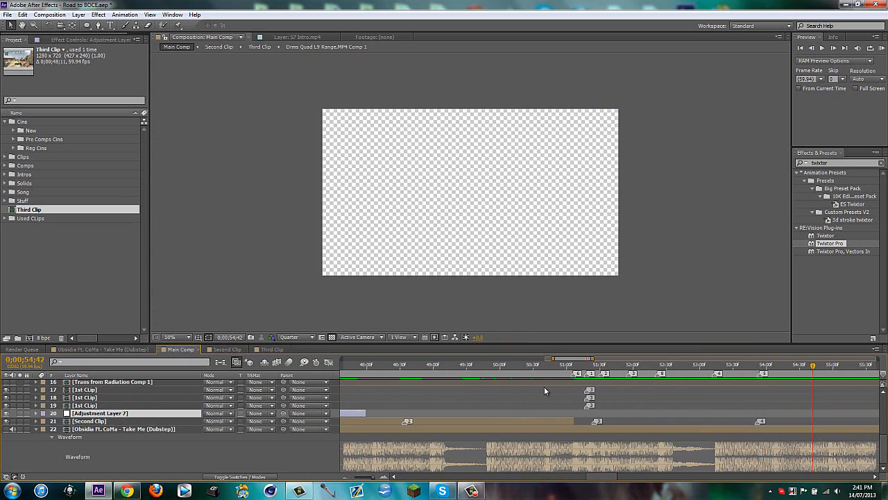
{"action": "left_click", "coordinate": [509, 366]}
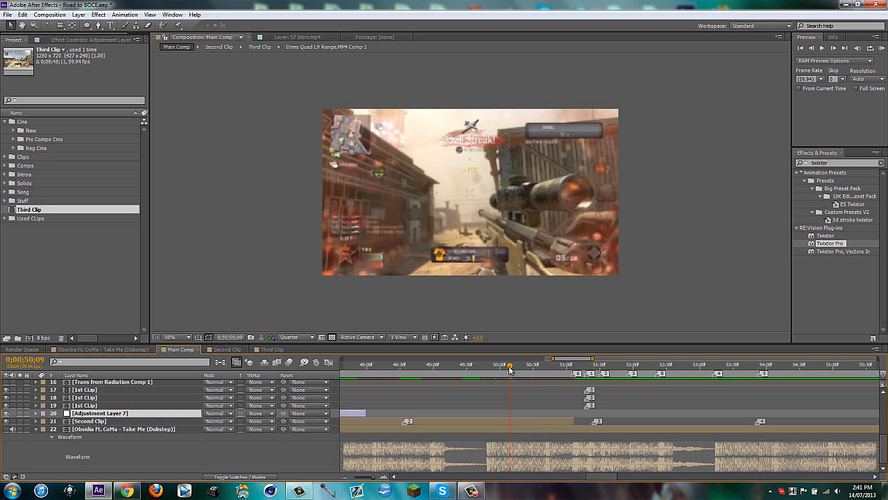
{"action": "left_click_drag", "start_coordinate": [511, 367], "coordinate": [516, 367]}
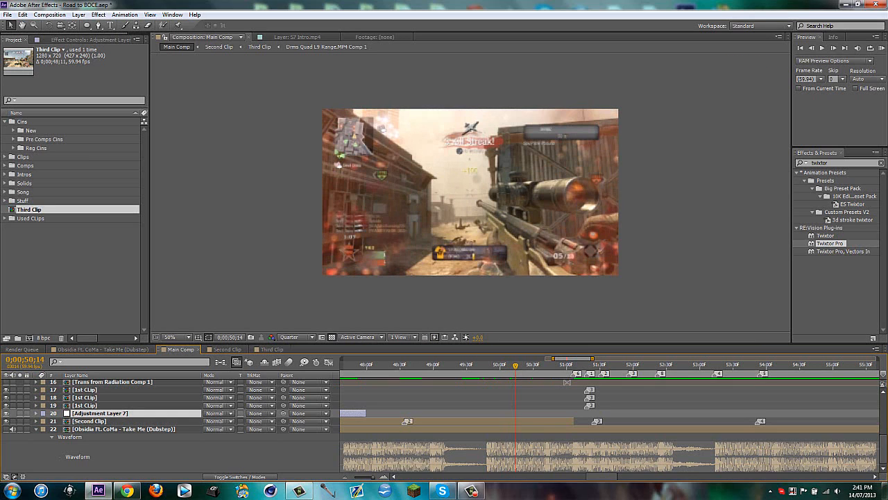
{"action": "key", "text": "Page_Down"}
{"action": "key", "text": "Page_Down"}
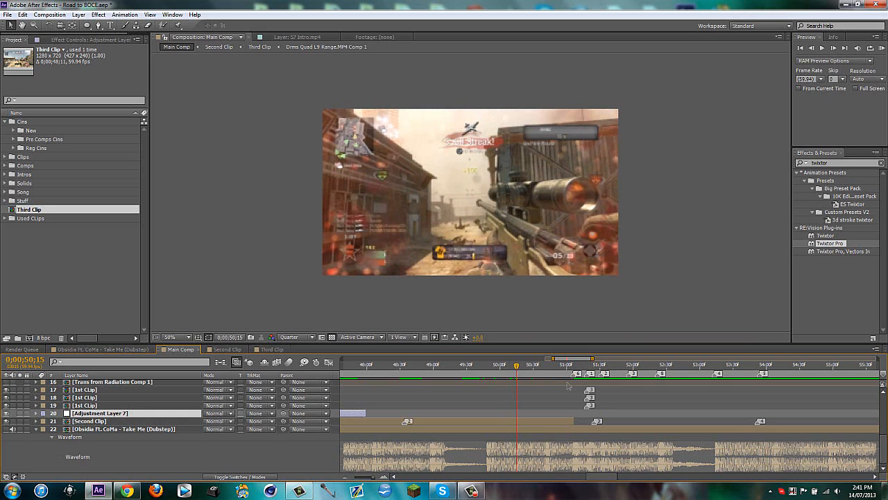
{"action": "key", "text": "Page_Up"}
{"action": "key", "text": "Page_Down"}
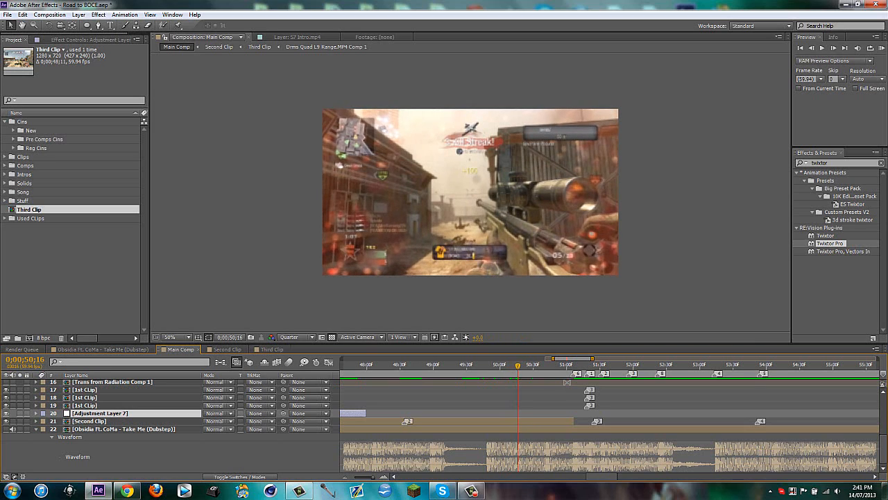
{"action": "key", "text": "Page_Up"}
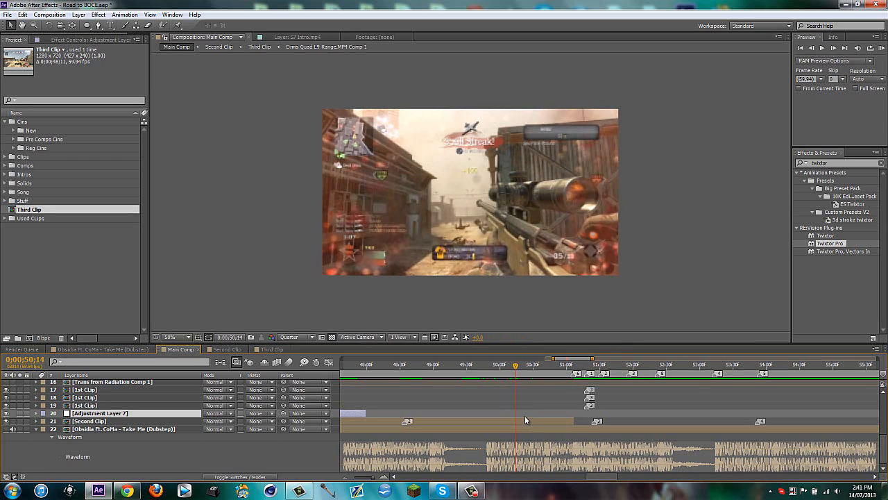
Create an adjustment layer starting at 50:14 and place it directly above the Second Clip layer
{"action": "key", "text": "ctrl+alt+y"}
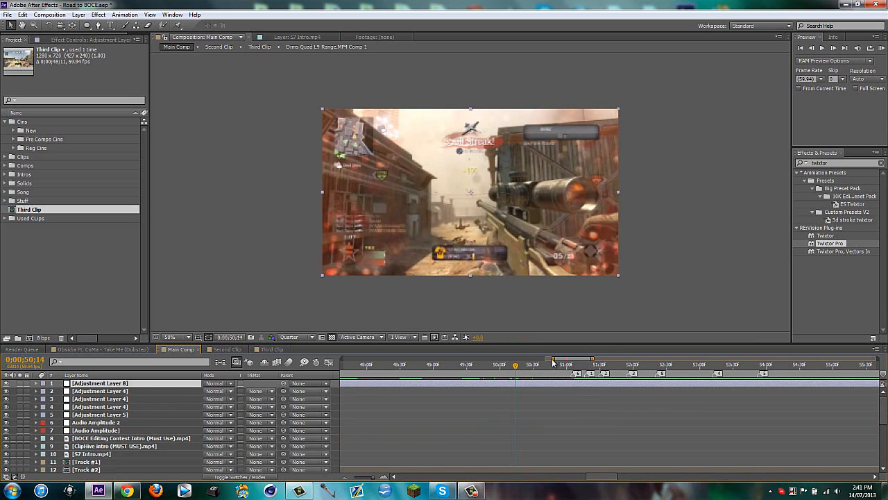
{"action": "left_click_drag", "start_coordinate": [553, 361], "coordinate": [825, 383]}
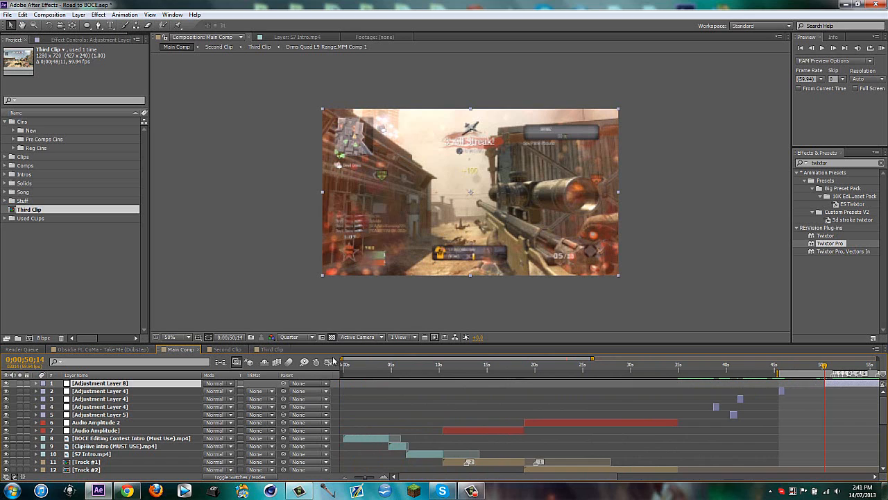
{"action": "left_click_drag", "start_coordinate": [341, 359], "coordinate": [555, 358]}
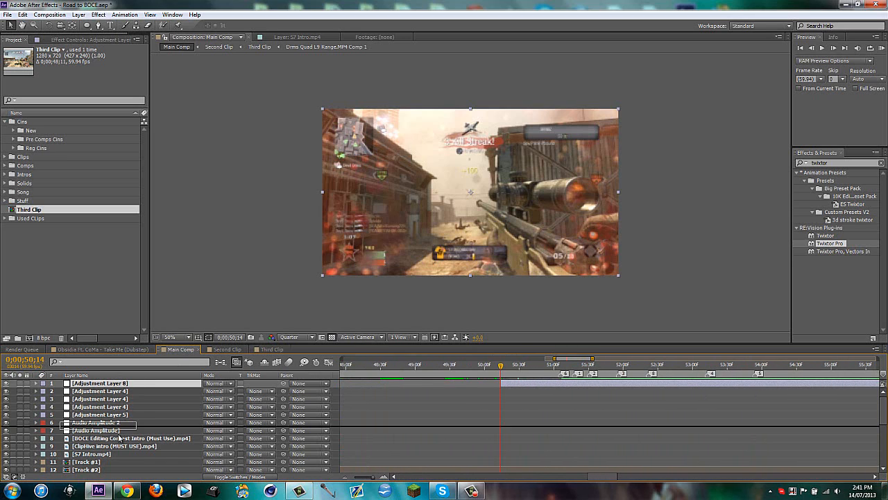
{"action": "scroll", "coordinate": [125, 439], "scroll_direction": "down", "scroll_amount": 5}
{"action": "left_click_drag", "start_coordinate": [130, 442], "coordinate": [130, 447]}
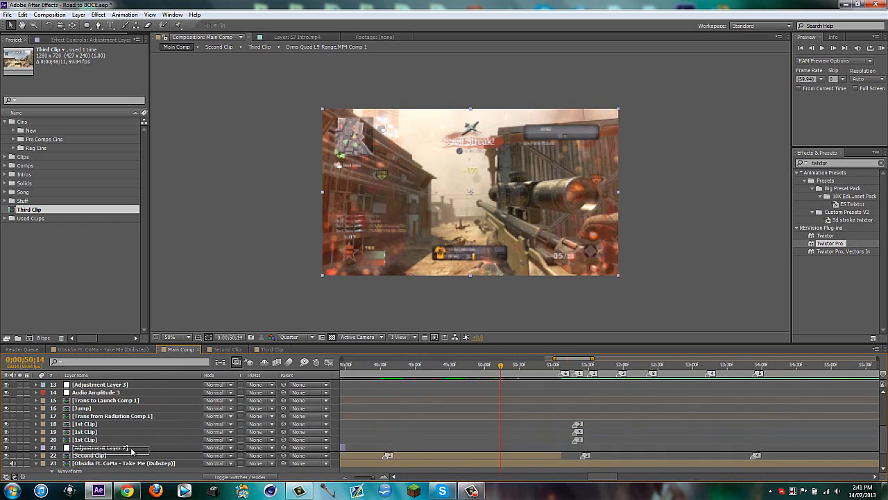
Apply the Distort Transform effect to the new adjustment layer and start Position and Scale keyframes at 50:14
{"action": "left_click", "coordinate": [847, 164]}
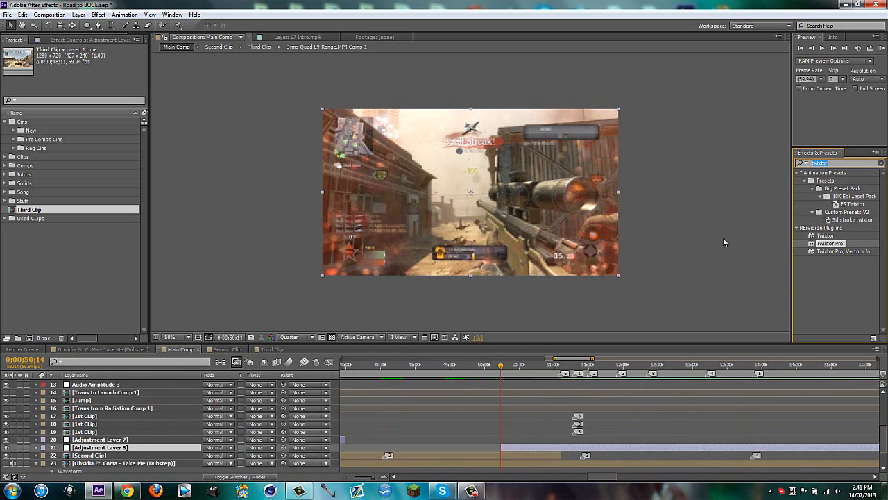
{"action": "type", "text": "transform"}
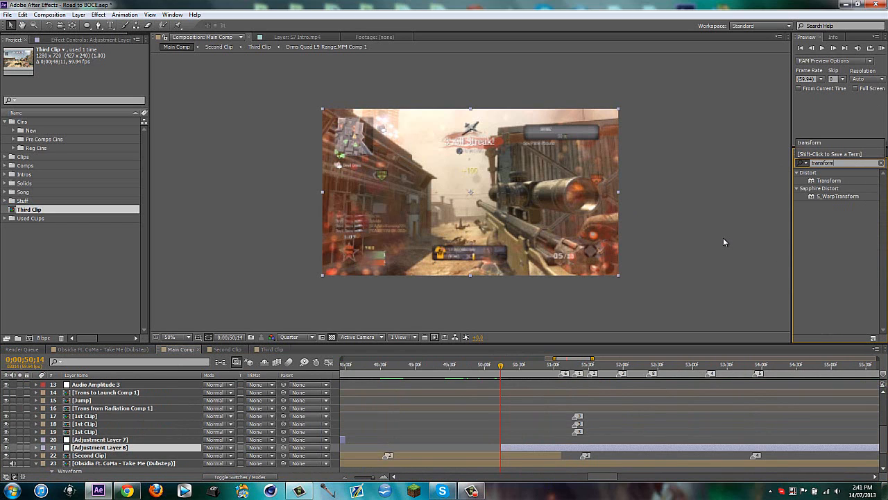
{"action": "left_click_drag", "start_coordinate": [829, 180], "coordinate": [528, 447]}
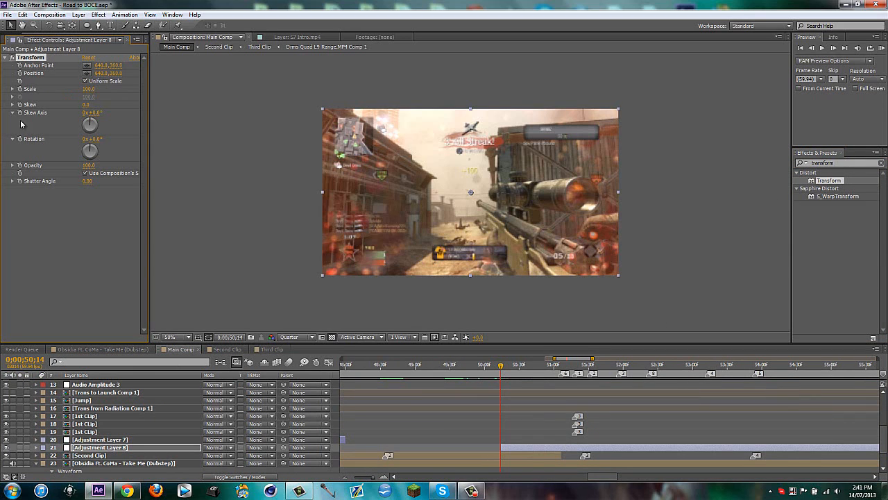
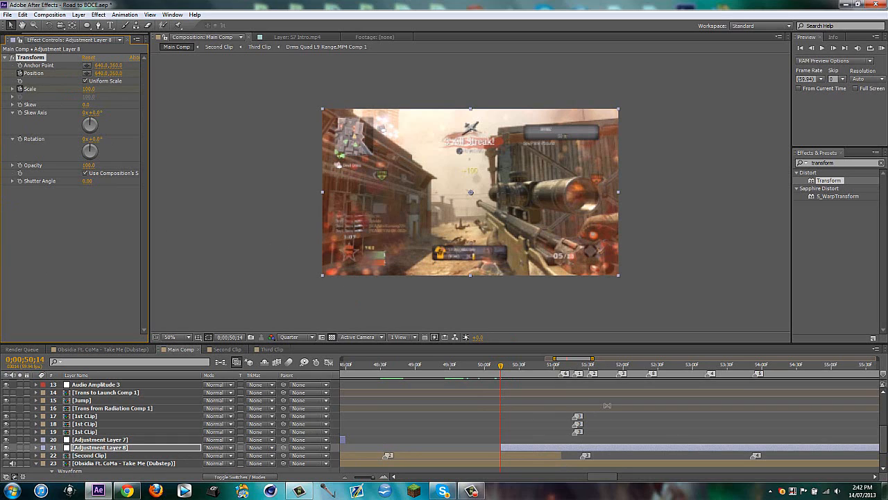
Advance to 50:34 and add unchanged Position and Scale keyframes to the adjustment layer's Transform effect
{"action": "key", "text": "shift+Page_Down"}
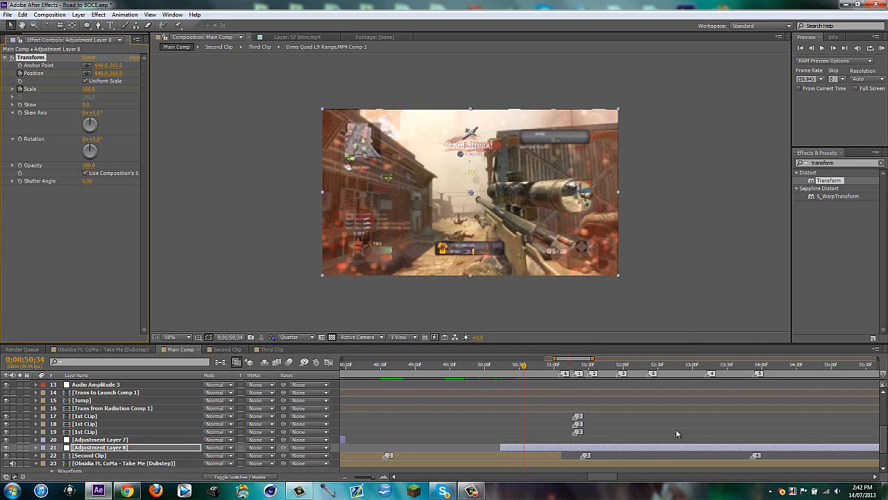
{"action": "key", "text": "u"}
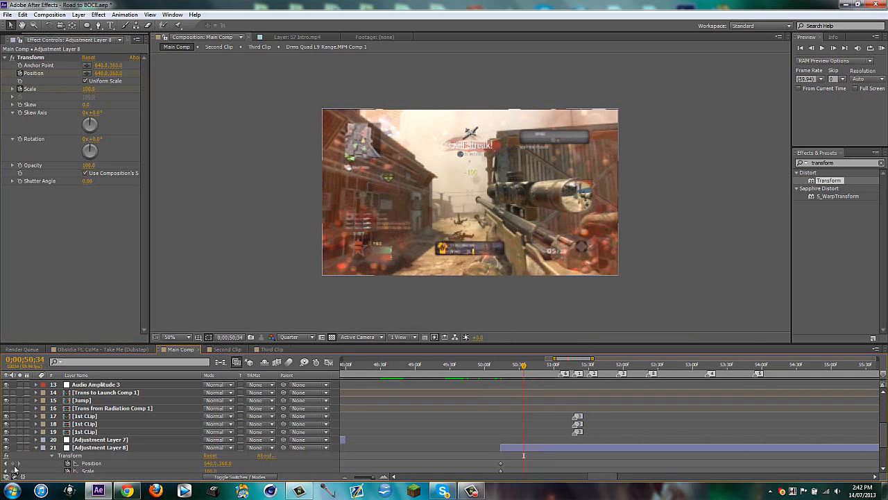
{"action": "left_click", "coordinate": [12, 463]}
{"action": "left_click", "coordinate": [13, 471]}
{"action": "scroll", "coordinate": [554, 458], "scroll_direction": "down", "scroll_amount": 3}
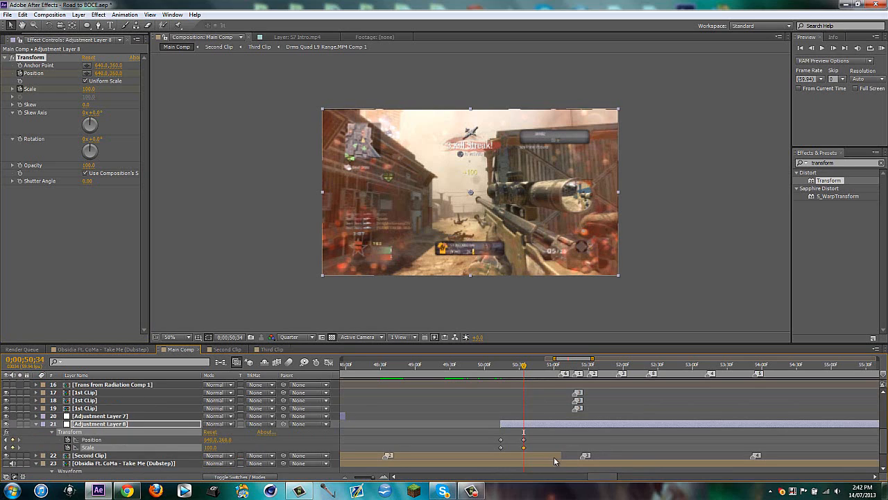
Go to the end of the Second Clip layer at 51:06 and set the preview resolution to Full
{"action": "left_click", "coordinate": [553, 456]}
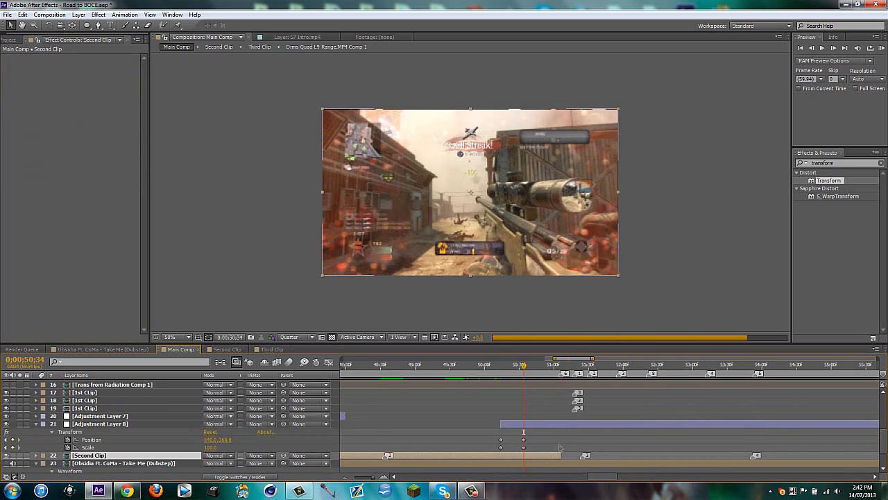
{"action": "key", "text": "o"}
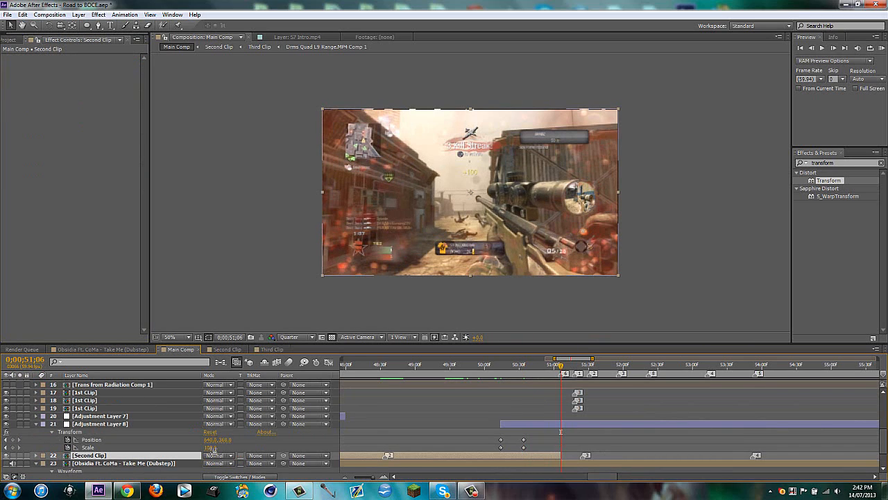
{"action": "left_click", "coordinate": [299, 336]}
{"action": "left_click", "coordinate": [304, 362]}
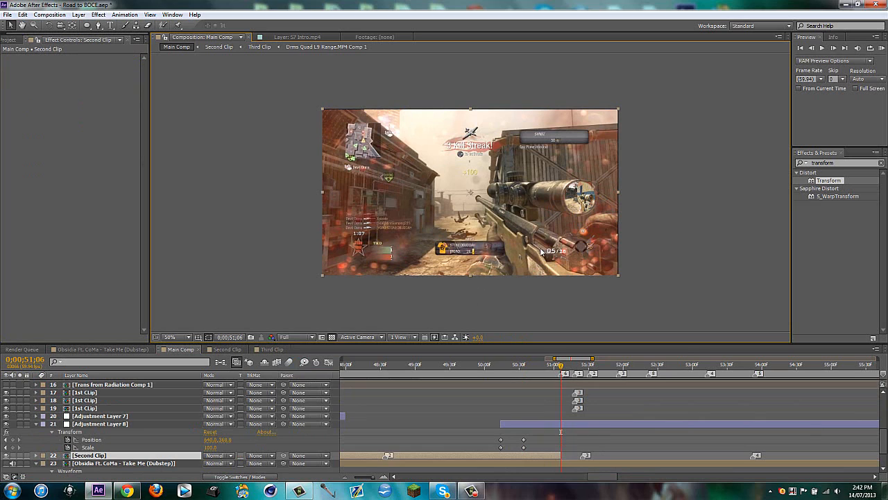
At 51:06, raise the adjustment layer's Transform Scale to 448 to zoom in on the footage
{"action": "left_click_drag", "start_coordinate": [210, 448], "coordinate": [91, 440]}
{"action": "key", "text": "ctrl+z"}
{"action": "left_click_drag", "start_coordinate": [15, 443], "coordinate": [0, 442]}
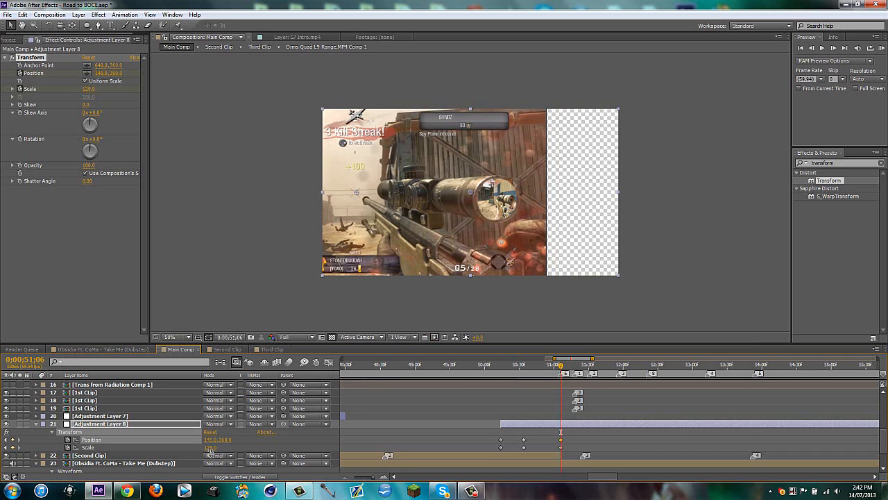
{"action": "left_click_drag", "start_coordinate": [210, 447], "coordinate": [359, 436]}
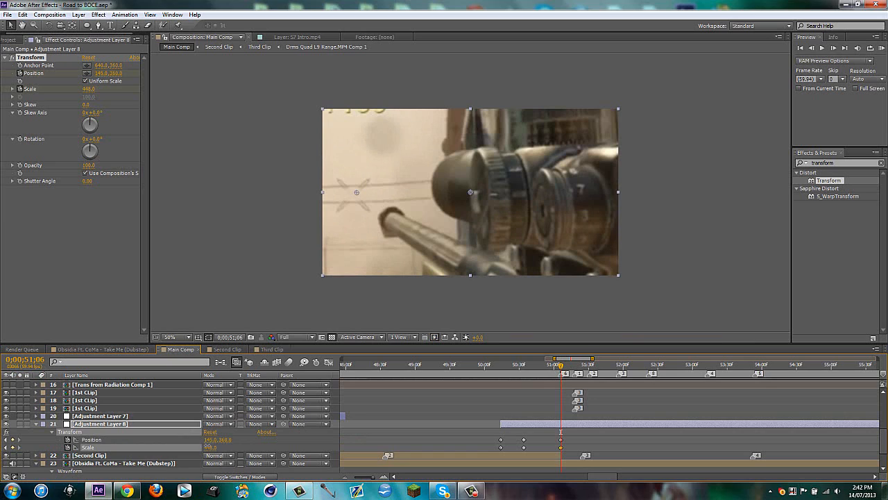
At 51:06, set the Transform Position to -1514, 279 to centre the scope lens in the frame
{"action": "left_click_drag", "start_coordinate": [210, 439], "coordinate": [0, 439]}
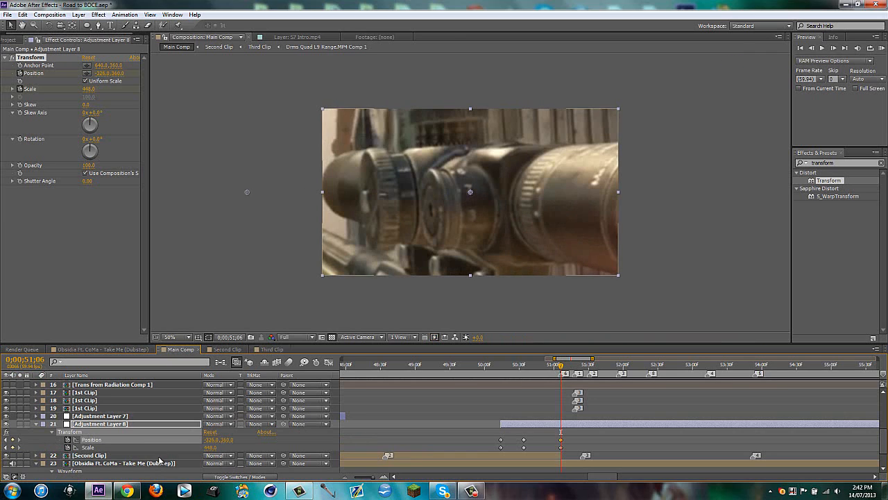
{"action": "left_click_drag", "start_coordinate": [140, 442], "coordinate": [0, 444]}
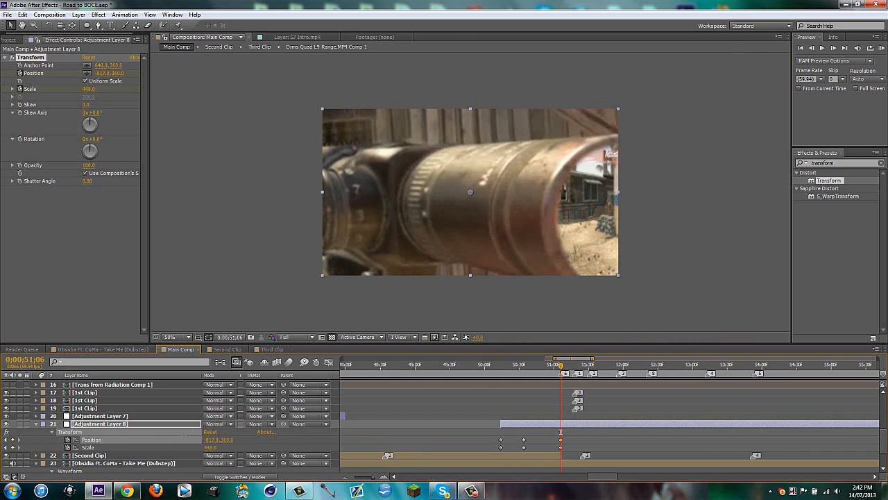
{"action": "left_click_drag", "start_coordinate": [211, 439], "coordinate": [12, 444]}
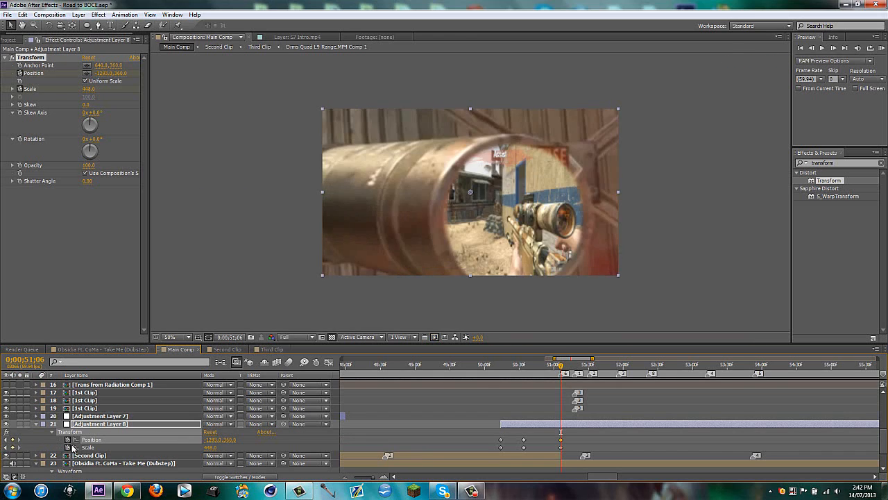
{"action": "left_click_drag", "start_coordinate": [155, 451], "coordinate": [69, 459]}
{"action": "scroll", "coordinate": [630, 390], "scroll_direction": "down", "scroll_amount": 1}
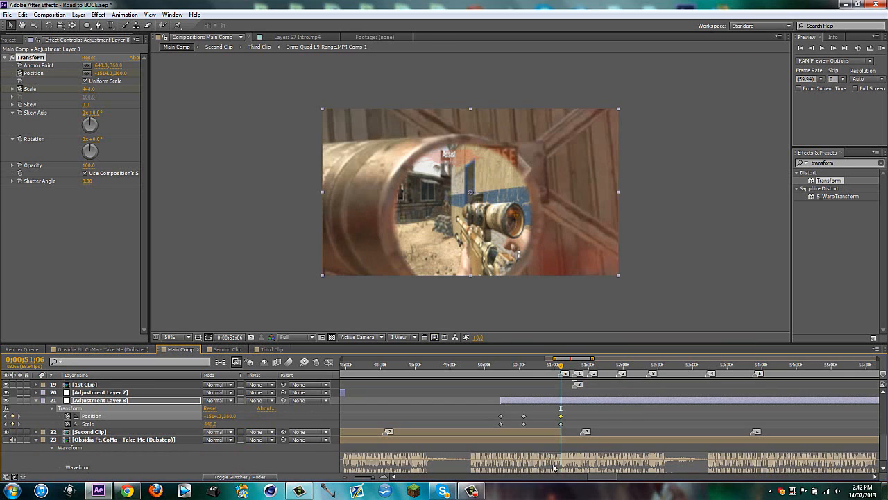
{"action": "scroll", "coordinate": [575, 447], "scroll_direction": "up", "scroll_amount": 1}
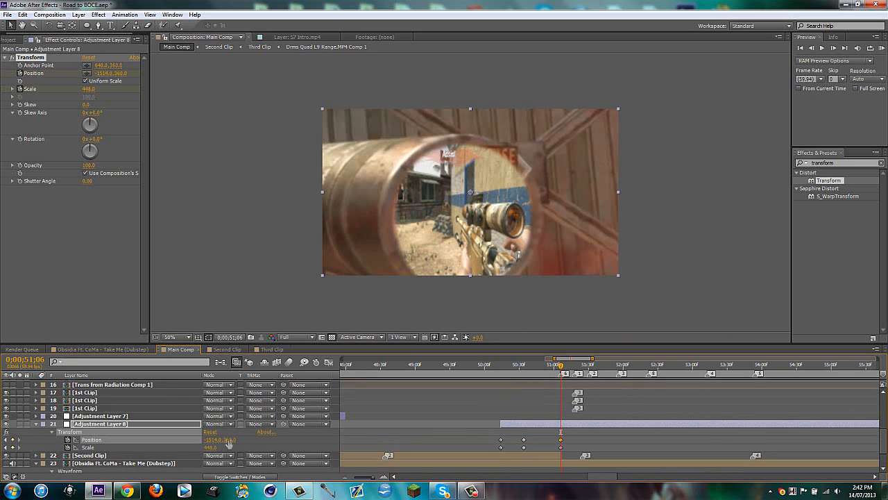
{"action": "left_click_drag", "start_coordinate": [228, 440], "coordinate": [171, 440]}
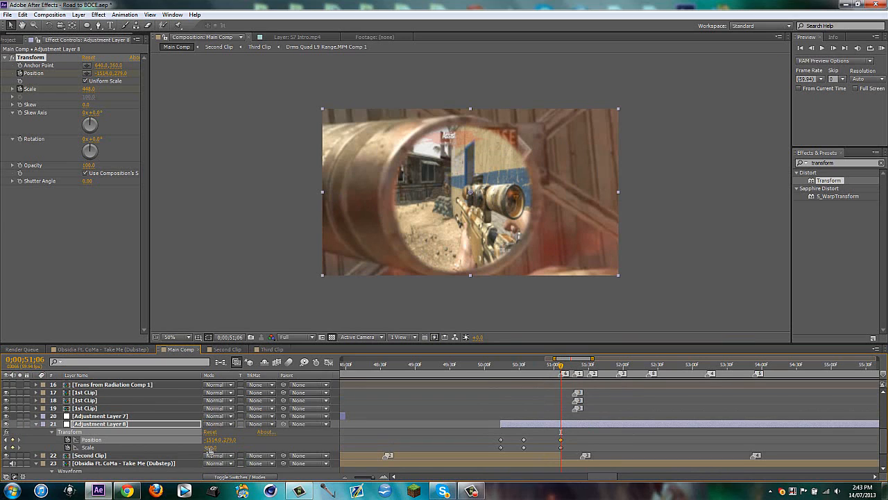
Set the Transform Scale to 492 and Position to -1673, 230, and trim Adjustment Layer 8 to end at 51:06
{"action": "left_click_drag", "start_coordinate": [210, 448], "coordinate": [189, 440]}
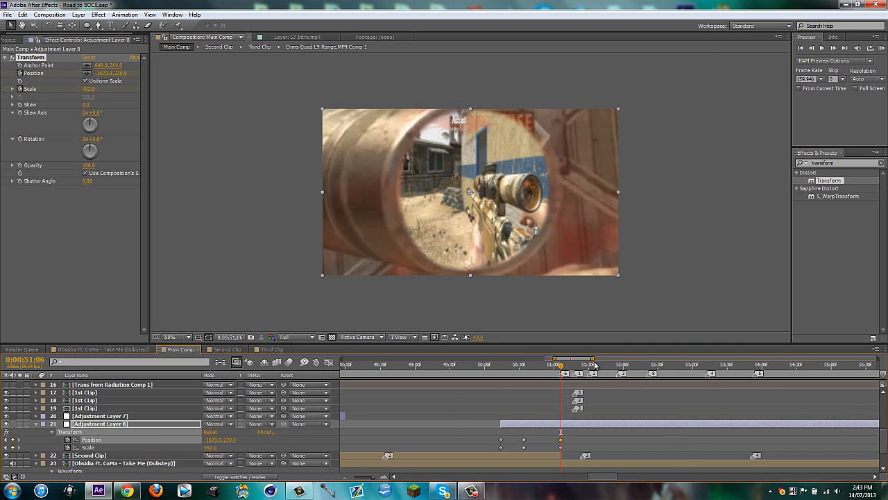
{"action": "mouse_move", "coordinate": [590, 361]}
{"action": "left_mouse_down"}
{"action": "mouse_move", "coordinate": [676, 359]}
{"action": "mouse_move", "coordinate": [584, 359]}
{"action": "left_mouse_up"}
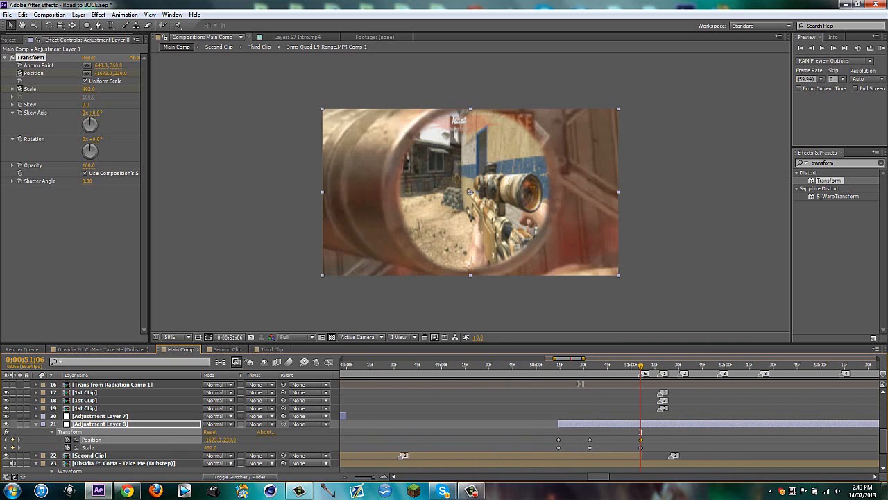
{"action": "key", "text": "alt+bracketright"}
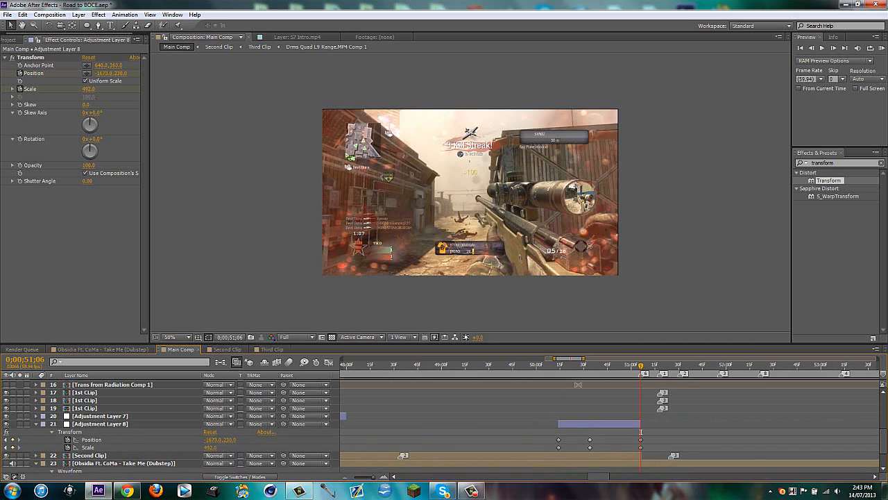
{"action": "left_click", "coordinate": [634, 426]}
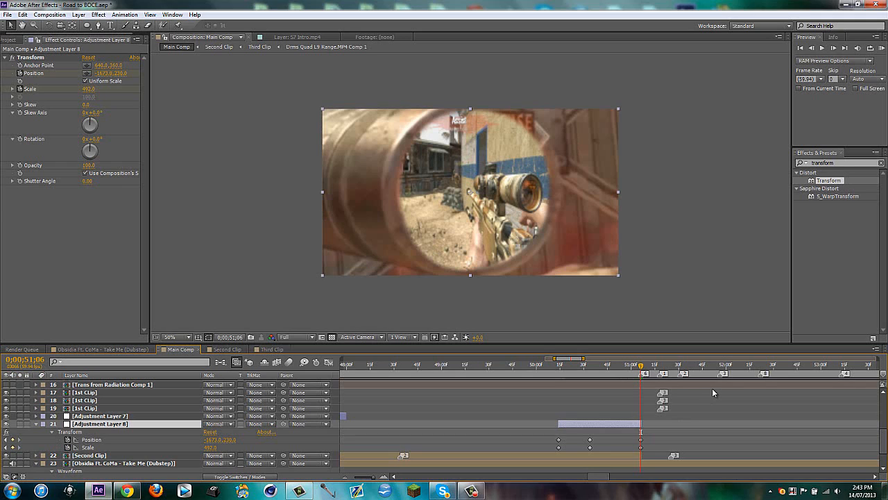
Create a new adjustment layer starting at 51:06 and place it directly above Adjustment Layer 8
{"action": "key", "text": "ctrl+alt+y"}
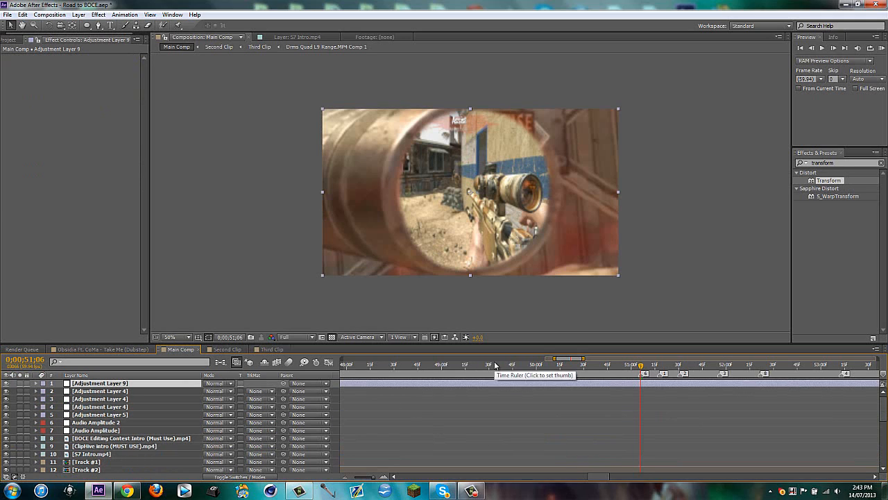
{"action": "key", "text": "ctrl+shift+d"}
{"action": "key", "text": "Delete"}
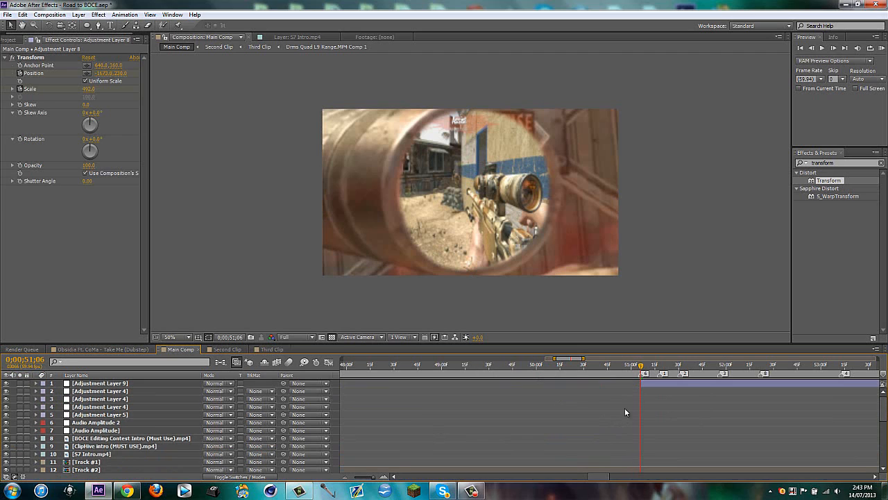
{"action": "left_click", "coordinate": [657, 387]}
{"action": "left_click_drag", "start_coordinate": [80, 385], "coordinate": [122, 441]}
{"action": "left_click", "coordinate": [625, 446]}
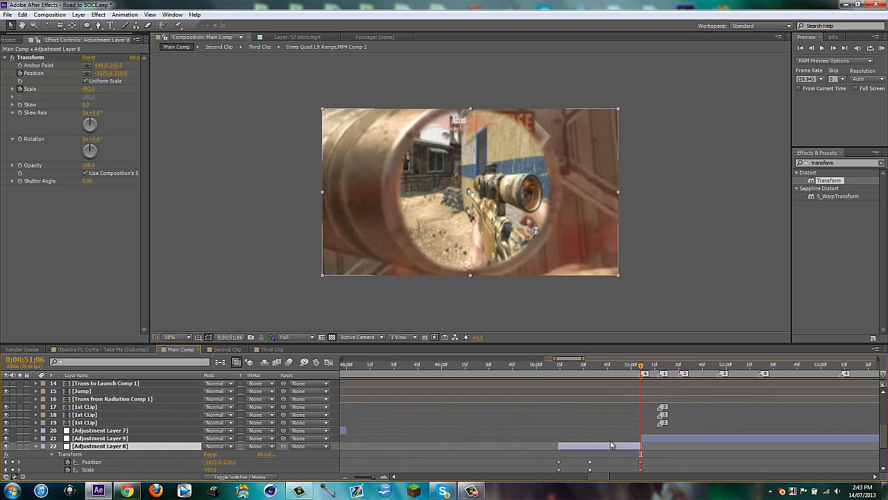
{"action": "key", "text": "u"}
{"action": "key", "text": "Page_Down"}
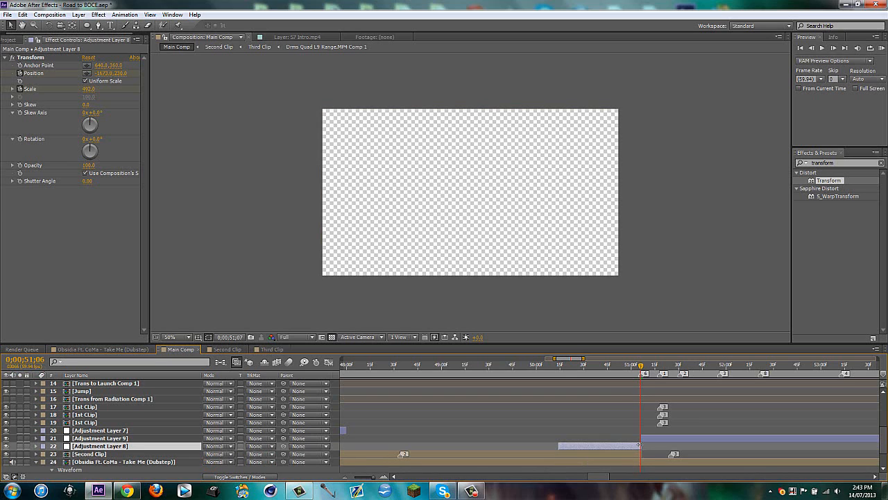
{"action": "key", "text": "Page_Up"}
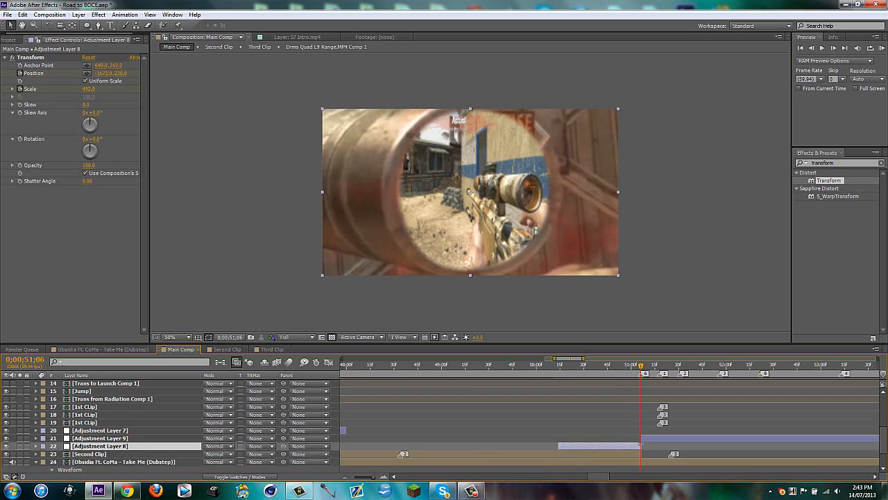
Find the Video Copilot Twitch effect and apply it to Adjustment Layer 9
{"action": "left_click", "coordinate": [657, 439]}
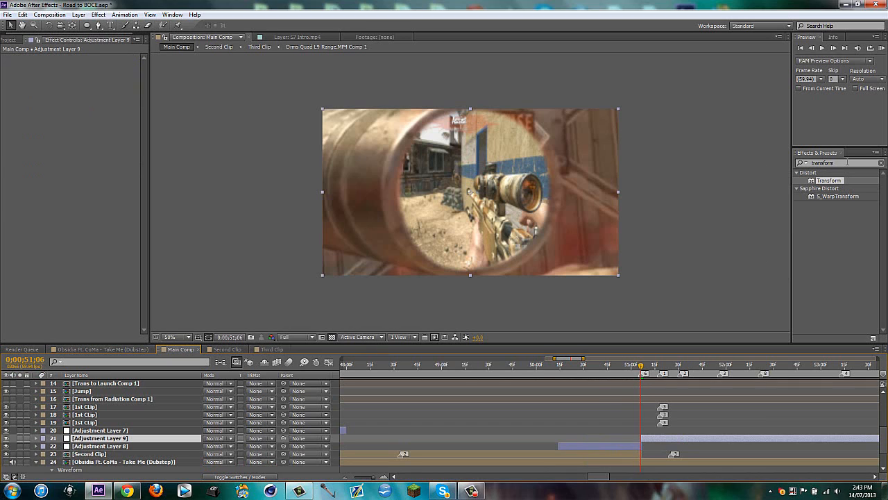
{"action": "left_click", "coordinate": [847, 162]}
{"action": "type", "text": "twitch"}
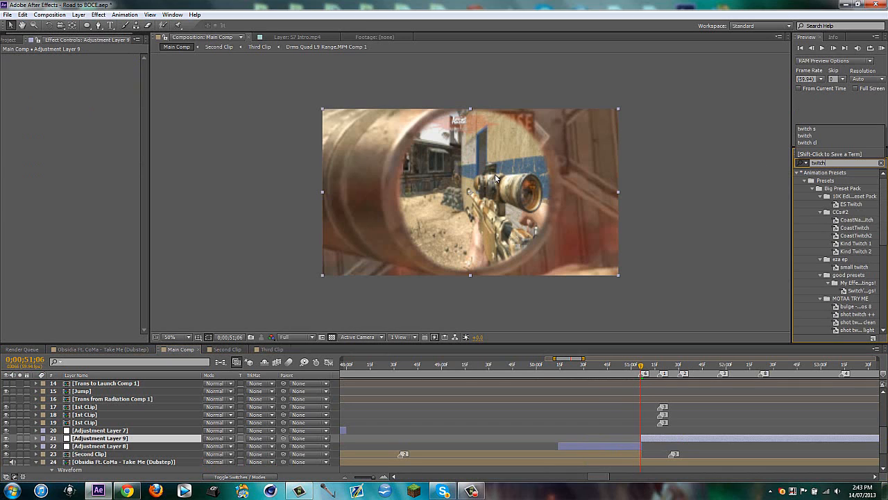
{"action": "scroll", "coordinate": [836, 293], "scroll_direction": "down", "scroll_amount": 5}
{"action": "scroll", "coordinate": [836, 293], "scroll_direction": "down", "scroll_amount": 5}
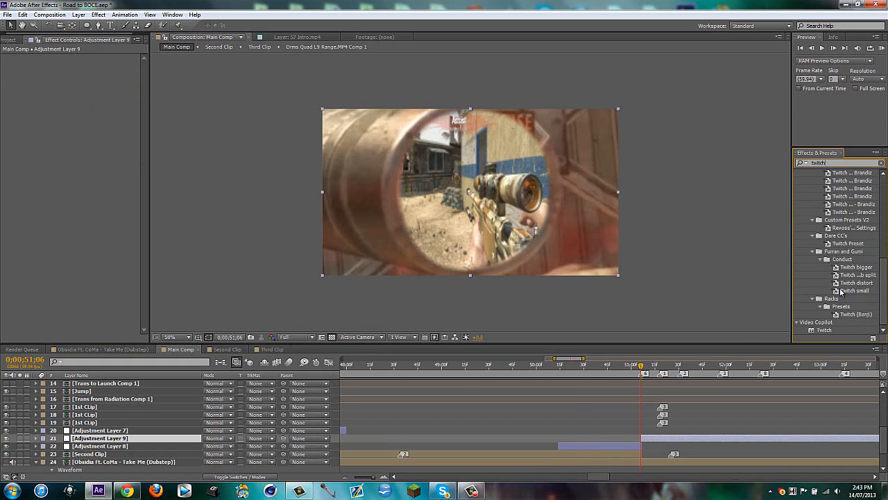
{"action": "double_click", "coordinate": [824, 330]}
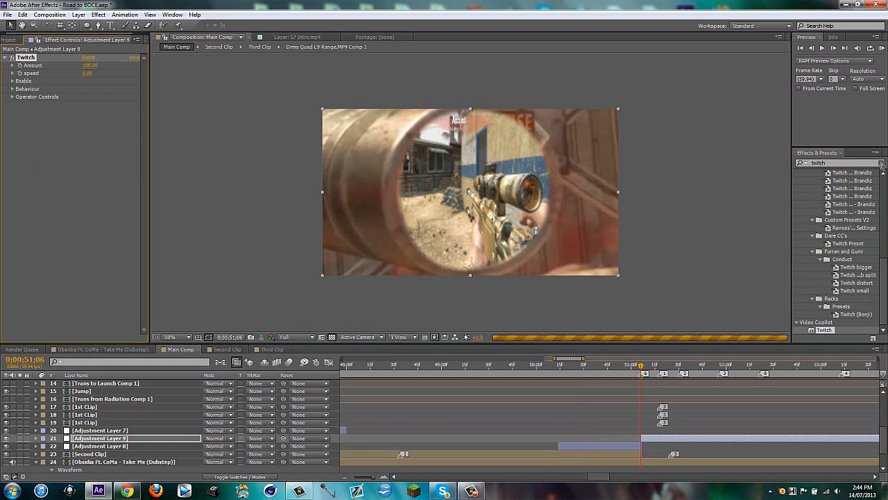
Enable the Blur and Slide operators in Adjustment Layer 9's Twitch effect
{"action": "left_click", "coordinate": [15, 83]}
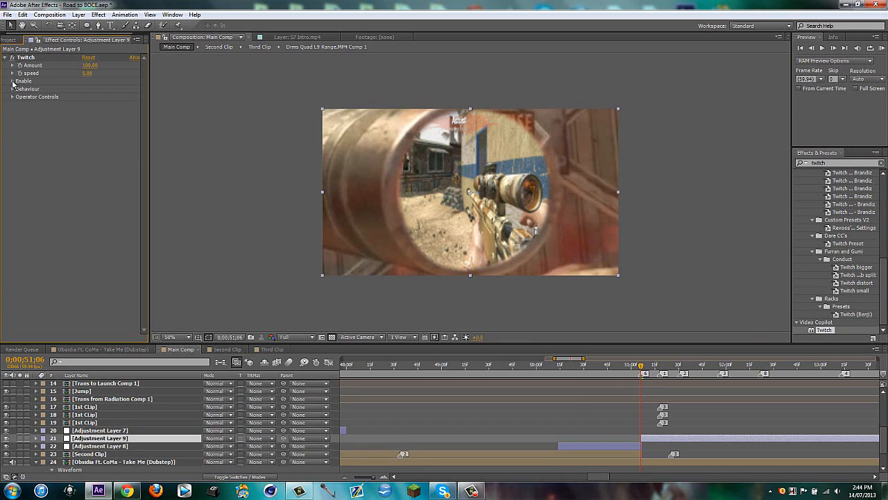
{"action": "left_click", "coordinate": [12, 82]}
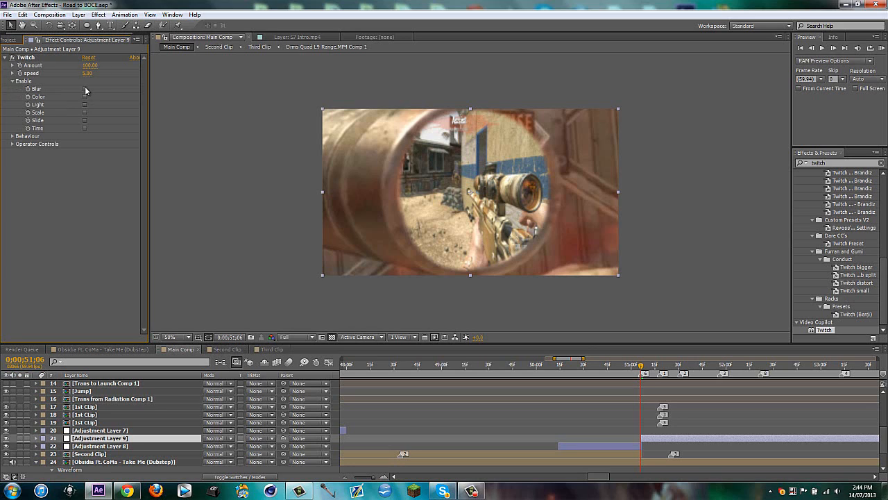
{"action": "left_click", "coordinate": [85, 89]}
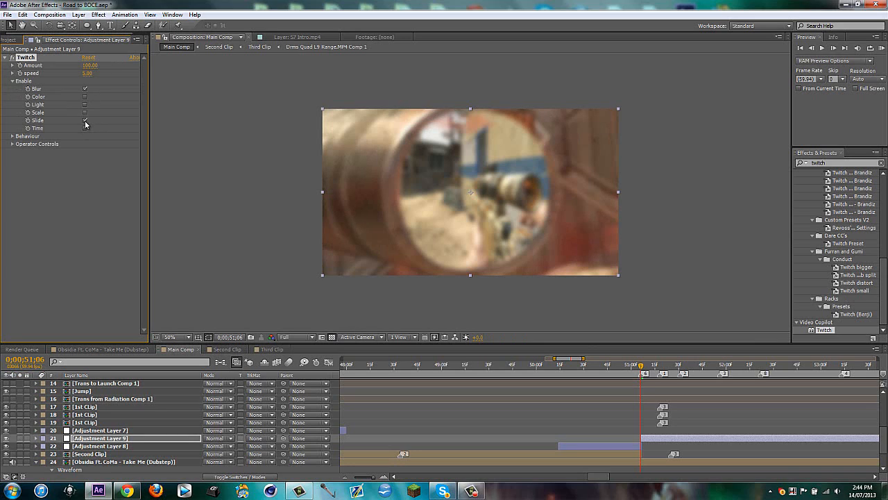
{"action": "left_click", "coordinate": [84, 121]}
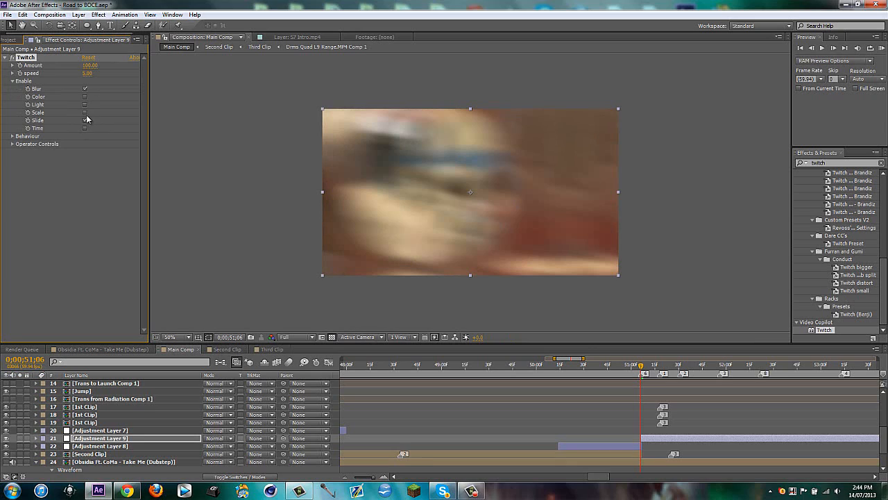
Set the Blur Amount to 35 in the Twitch effect's operator controls
{"action": "left_click", "coordinate": [12, 144]}
{"action": "left_click", "coordinate": [20, 152]}
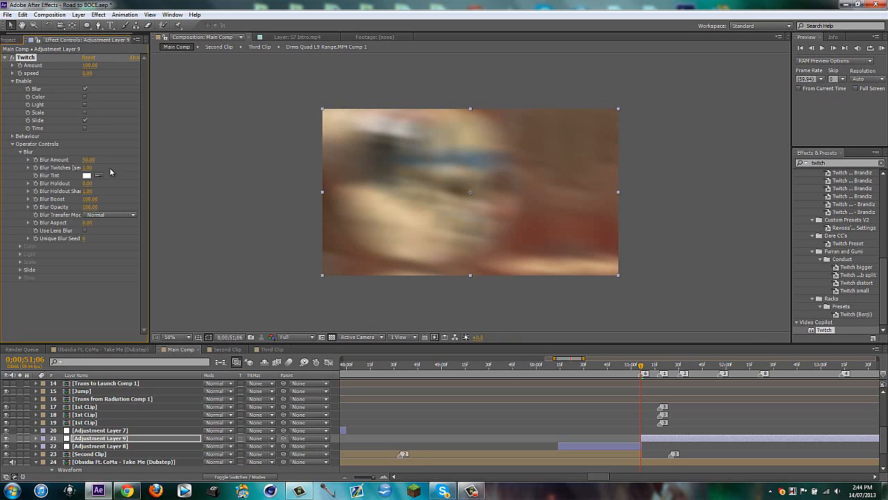
{"action": "left_click", "coordinate": [90, 160]}
{"action": "type", "text": "35"}
{"action": "key", "text": "Return"}
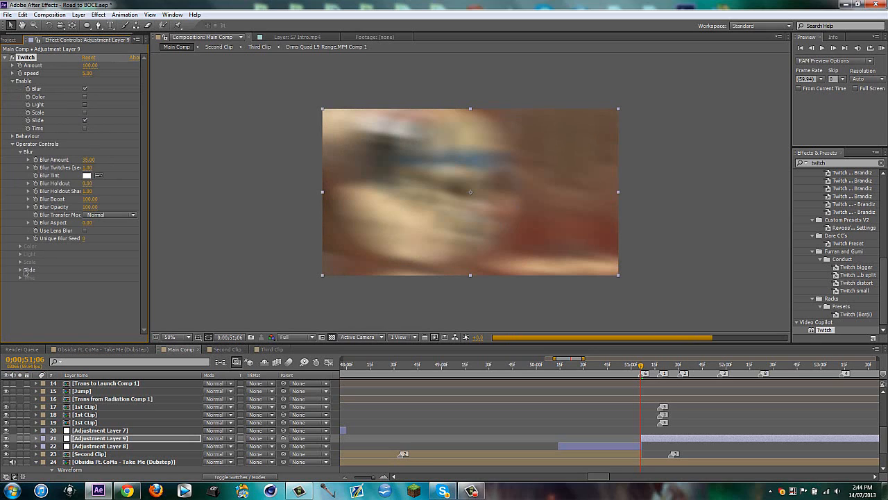
Set the Slide Amount to 20 in the Twitch effect's operator controls
{"action": "left_click", "coordinate": [21, 271]}
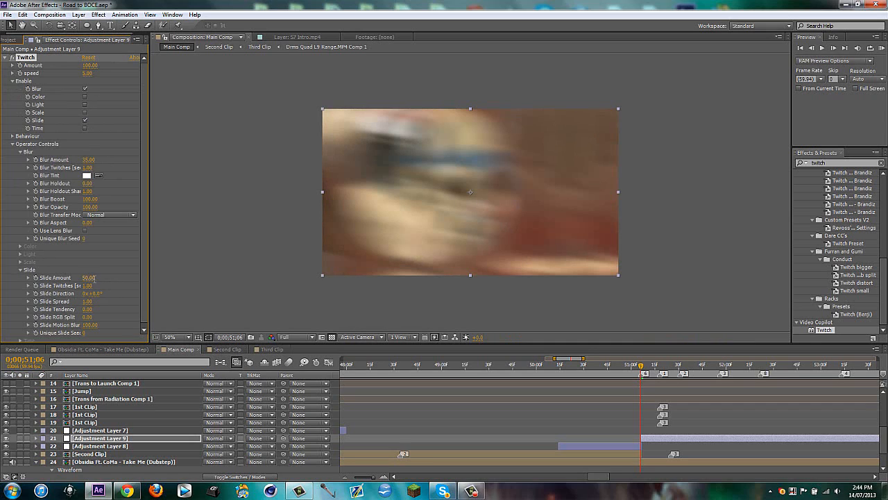
{"action": "left_click", "coordinate": [89, 278]}
{"action": "type", "text": "20"}
{"action": "key", "text": "Return"}
Set the Twitch effect's Slide RGB Split to 25
{"action": "left_click", "coordinate": [90, 316]}
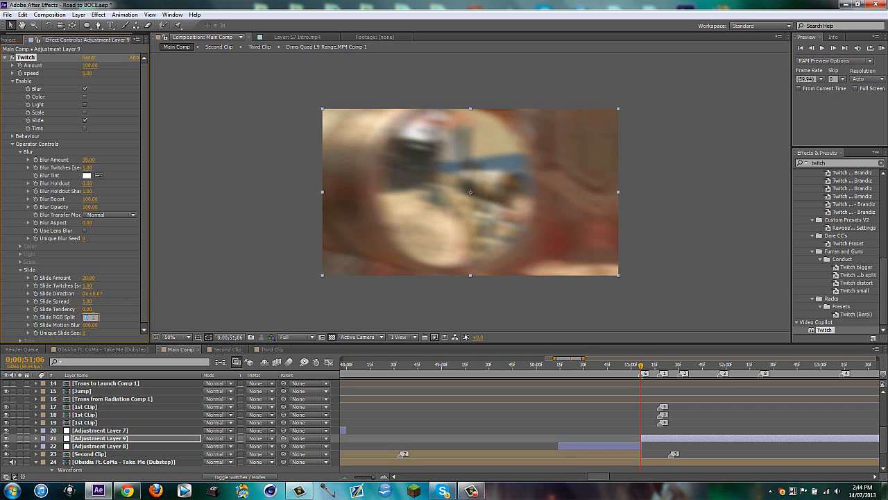
{"action": "type", "text": "15"}
{"action": "key", "text": "Return"}
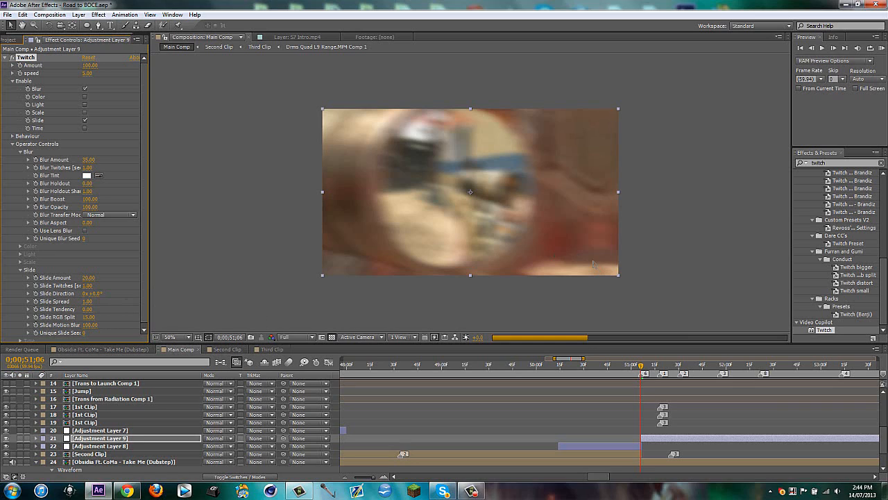
{"action": "left_click", "coordinate": [90, 318]}
{"action": "type", "text": "2"}
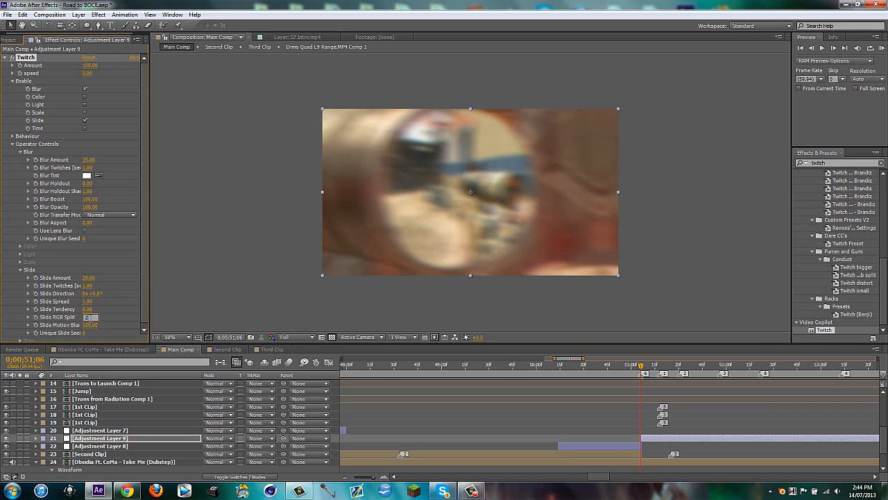
{"action": "type", "text": "5"}
{"action": "key", "text": "Return"}
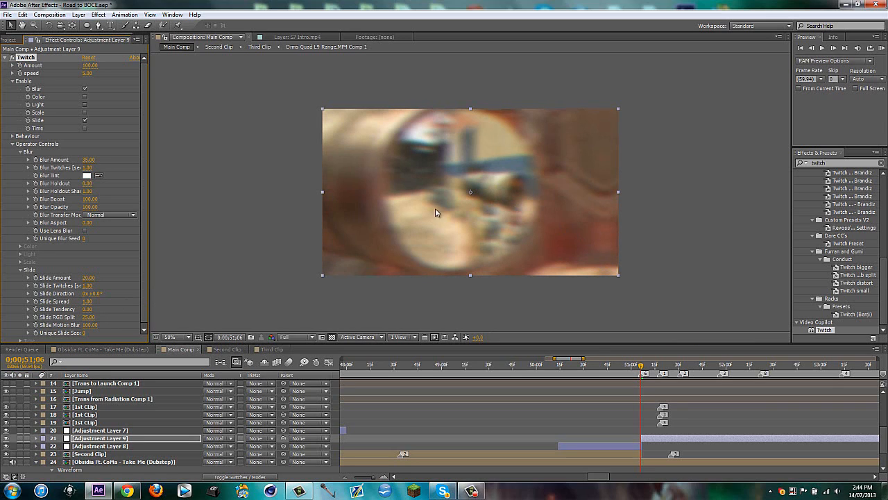
Add starting keyframes for the Twitch Amount and speed at 51:06 and show them in the timeline
{"action": "left_click", "coordinate": [20, 73]}
{"action": "left_click", "coordinate": [20, 65]}
{"action": "key", "text": "u"}
Go to 51:36 and keyframe both the Twitch Amount and speed at 0
{"action": "key", "text": "space"}
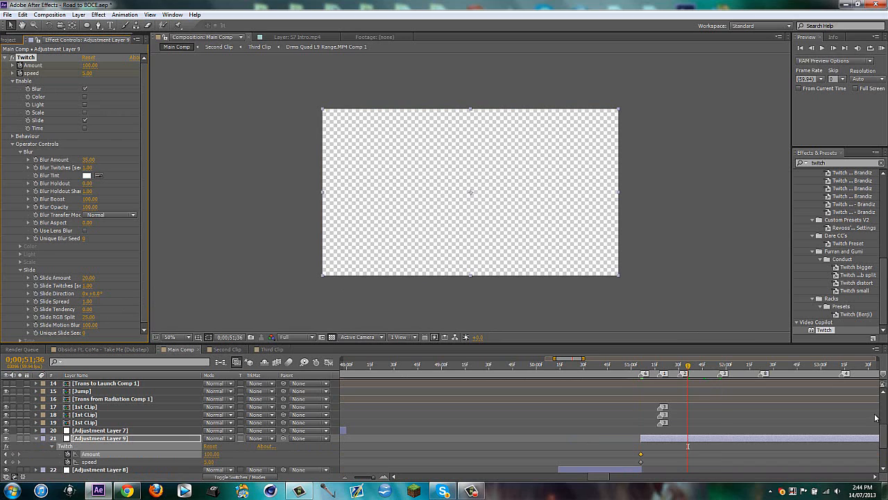
{"action": "key", "text": "space"}
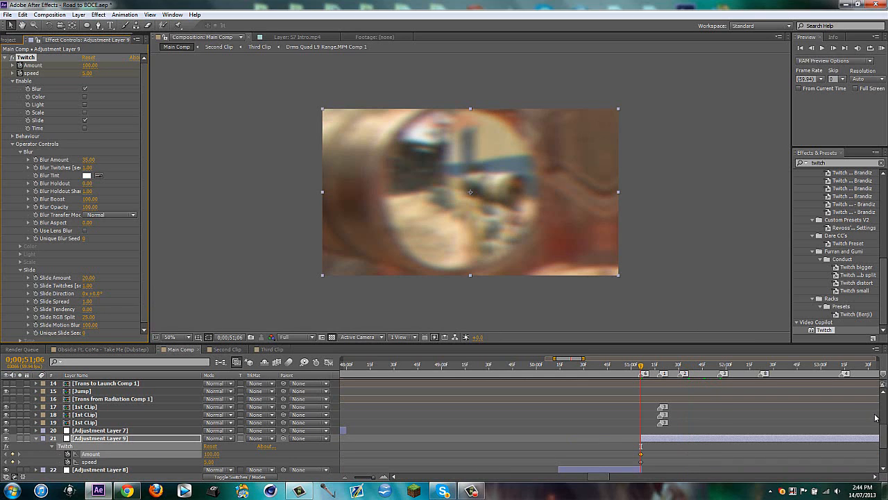
{"action": "key", "text": "space"}
{"action": "key", "text": "space"}
{"action": "left_click", "coordinate": [208, 454]}
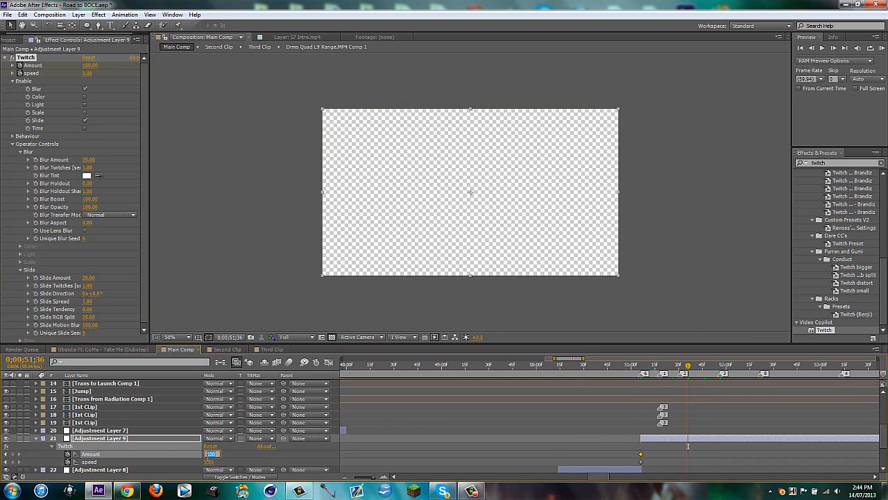
{"action": "type", "text": "0"}
{"action": "key", "text": "Return"}
{"action": "left_click", "coordinate": [209, 461]}
{"action": "left_click", "coordinate": [715, 454]}
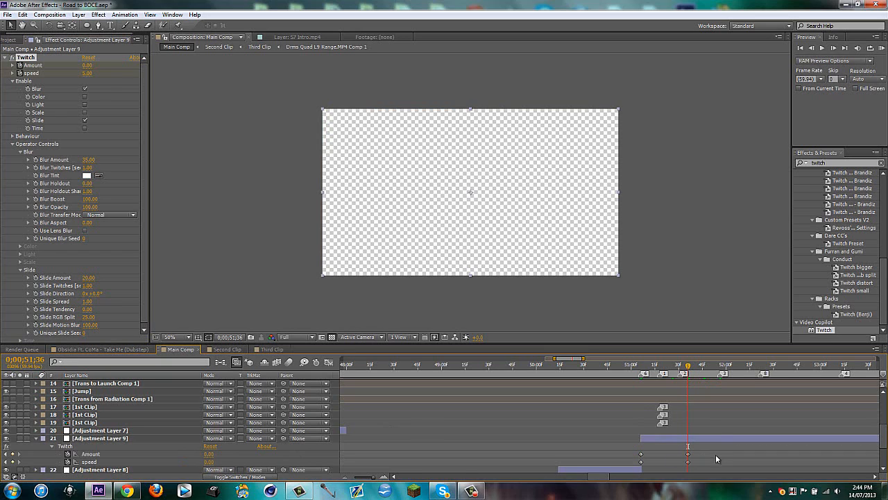
Trim the end of Adjustment Layer 9 at 51:37, return to 51:06 and collapse its keyframed properties
{"action": "left_click", "coordinate": [712, 440]}
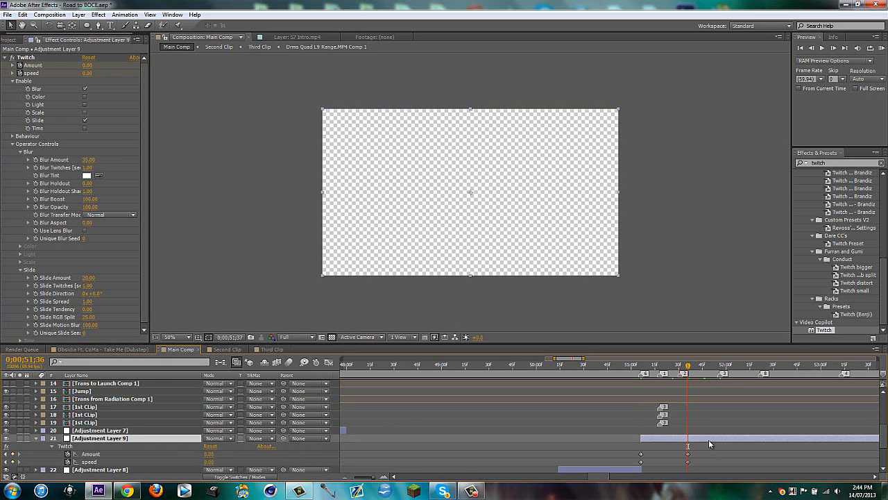
{"action": "key", "text": "Page_Down"}
{"action": "key", "text": "alt+]"}
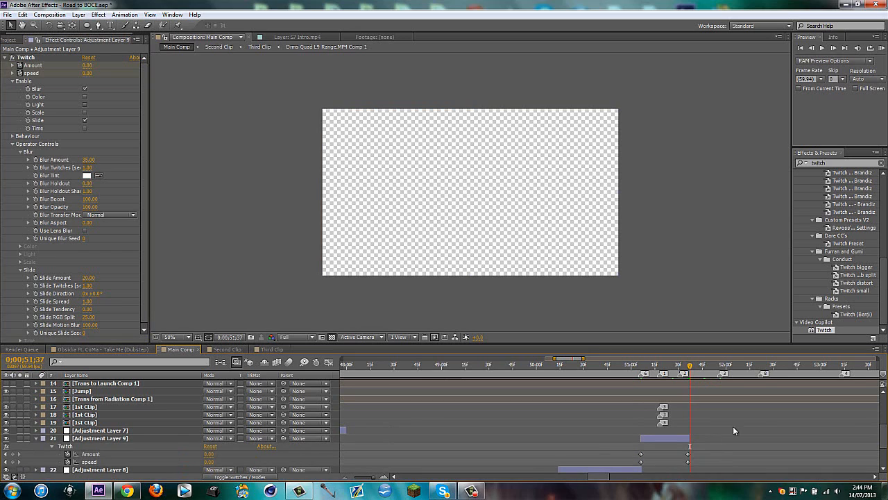
{"action": "left_click", "coordinate": [685, 440]}
{"action": "left_click_drag", "start_coordinate": [684, 372], "coordinate": [663, 376]}
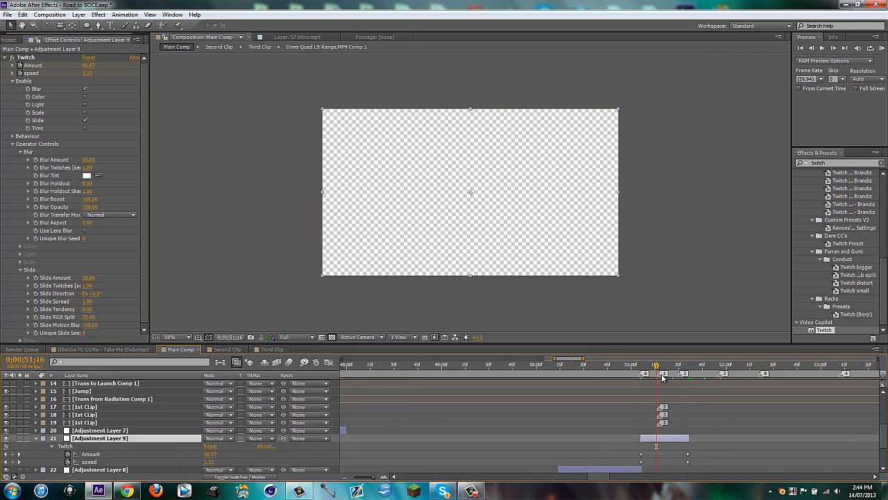
{"action": "key", "text": "j"}
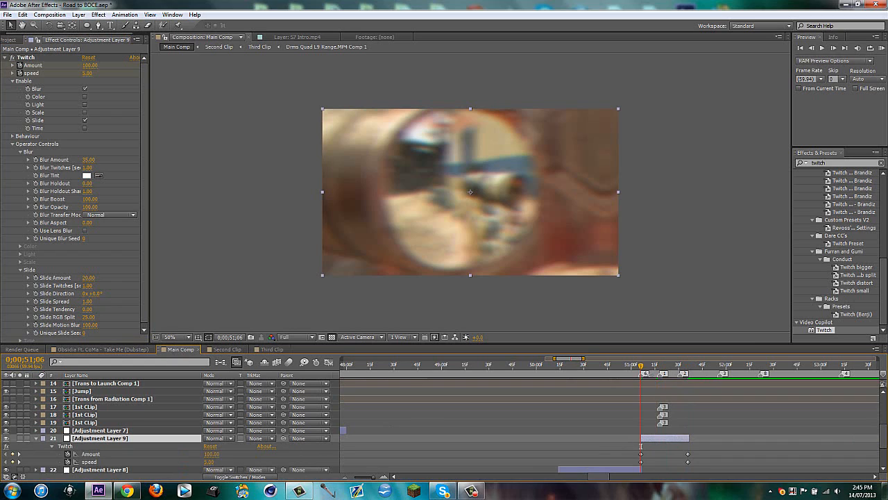
{"action": "key", "text": "u"}
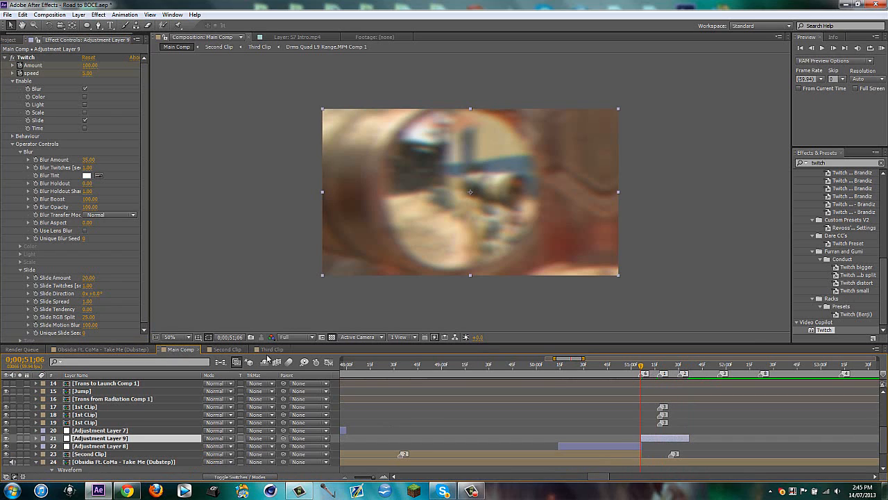
Add the Third Clip comp from the project to Main Comp's timeline, directly below the Second Clip layer
{"action": "left_click", "coordinate": [10, 41]}
{"action": "left_click", "coordinate": [10, 40]}
{"action": "left_click", "coordinate": [24, 274]}
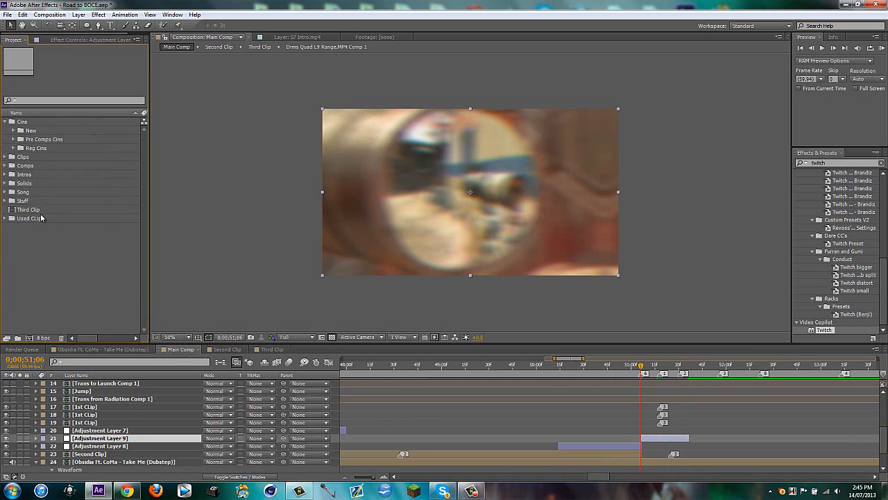
{"action": "left_click_drag", "start_coordinate": [566, 361], "coordinate": [575, 360]}
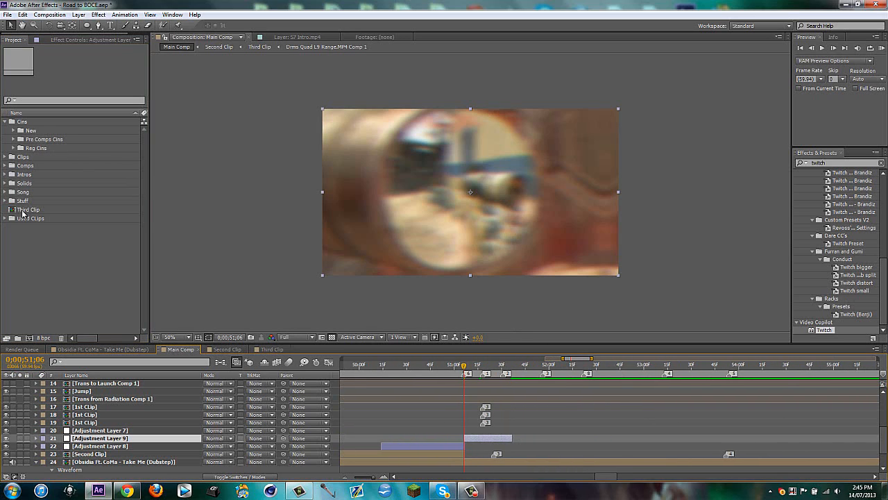
{"action": "left_click_drag", "start_coordinate": [28, 210], "coordinate": [483, 460]}
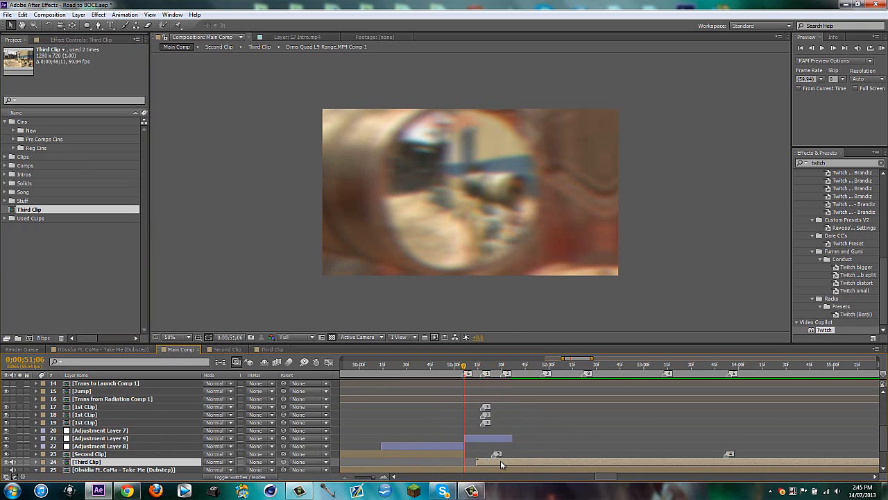
Slide the Third Clip layer earlier to start at about 50:00 and compare the frames at 51:06 and 51:07 across the cut
{"action": "key", "text": "Page_Down"}
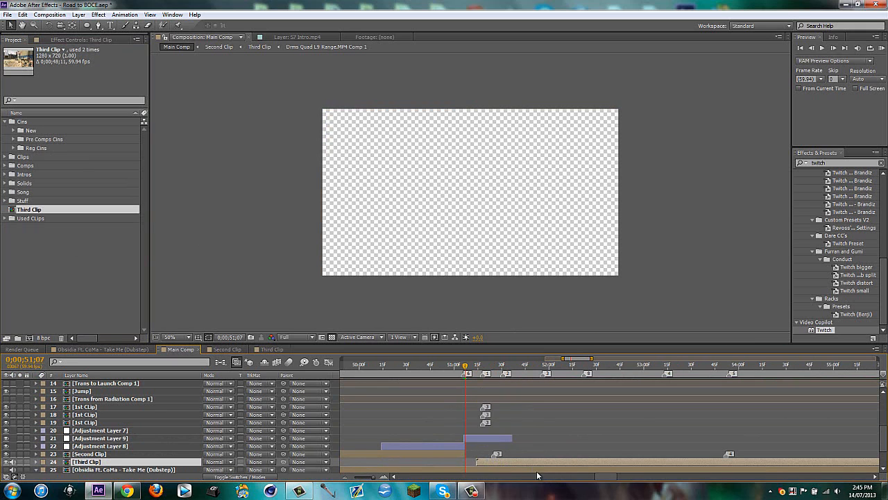
{"action": "left_click_drag", "start_coordinate": [526, 459], "coordinate": [408, 460]}
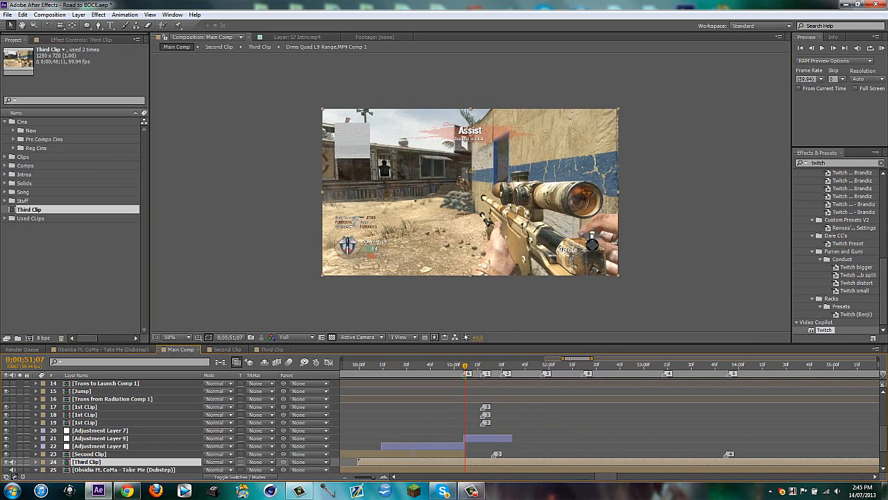
{"action": "key", "text": "Page_Up"}
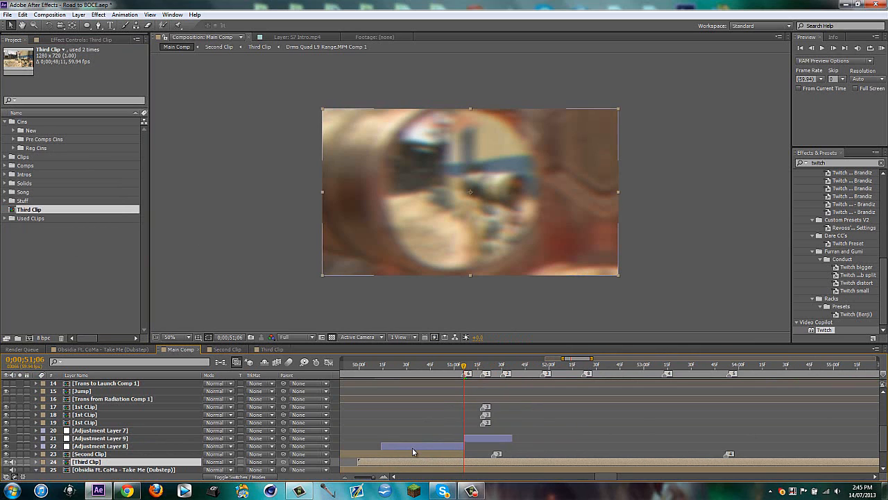
{"action": "key", "text": "Page_Down"}
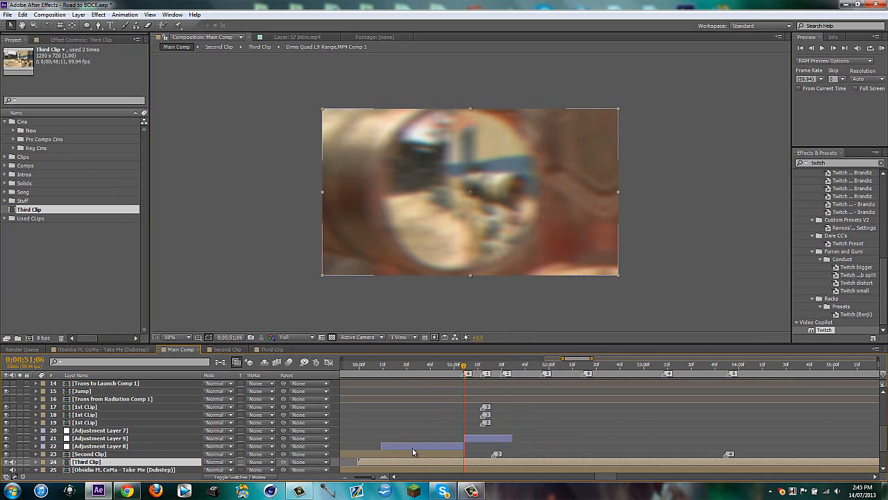
{"action": "key", "text": "Page_Down"}
{"action": "key", "text": "Page_Up"}
{"action": "key", "text": "Page_Up"}
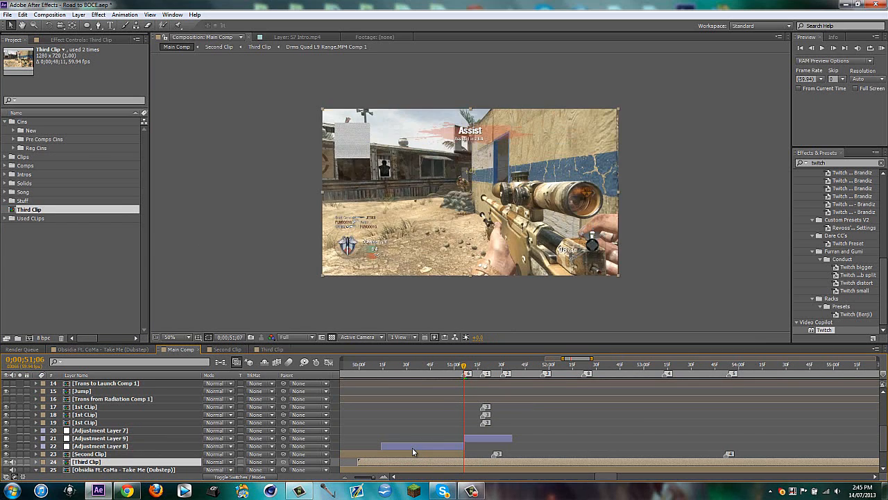
{"action": "key", "text": "Page_Down"}
{"action": "key", "text": "Page_Up"}
{"action": "key", "text": "Page_Down"}
Set the composition preview resolution to Quarter and trim the start of the Third Clip layer to 51:07
{"action": "left_click", "coordinate": [288, 338]}
{"action": "left_click", "coordinate": [297, 393]}
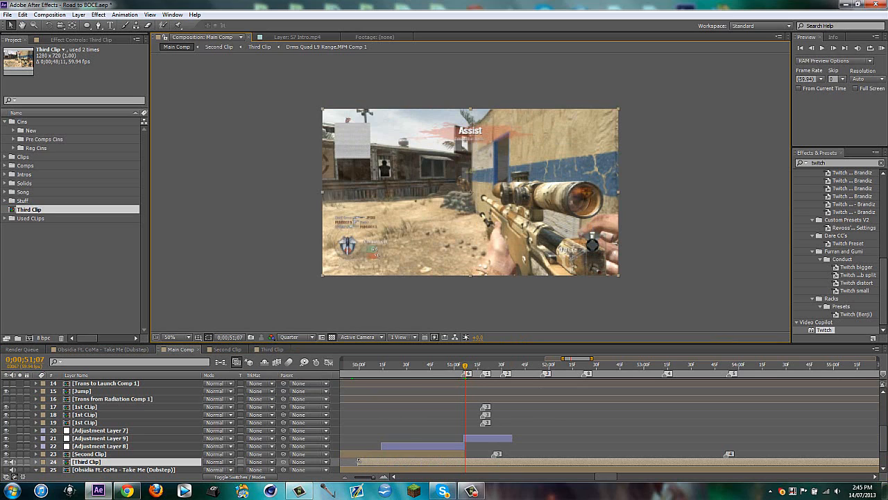
{"action": "left_click_drag", "start_coordinate": [358, 461], "coordinate": [465, 461]}
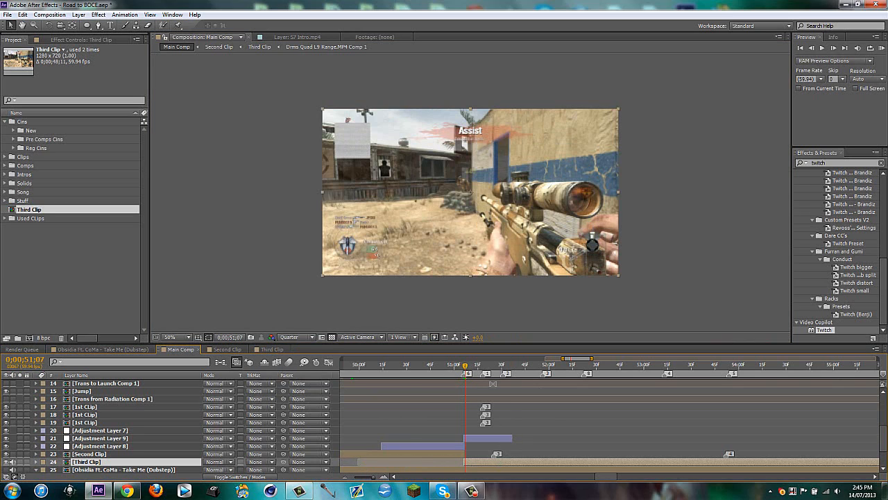
Mute the Third Clip layer's audio and save the project
{"action": "key", "text": "ctrl+s"}
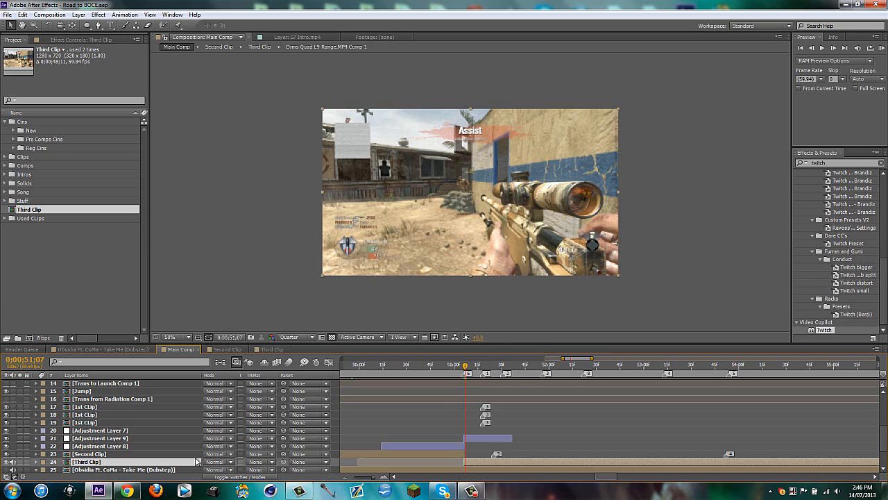
{"action": "left_click", "coordinate": [12, 462]}
{"action": "key", "text": "ctrl+s"}
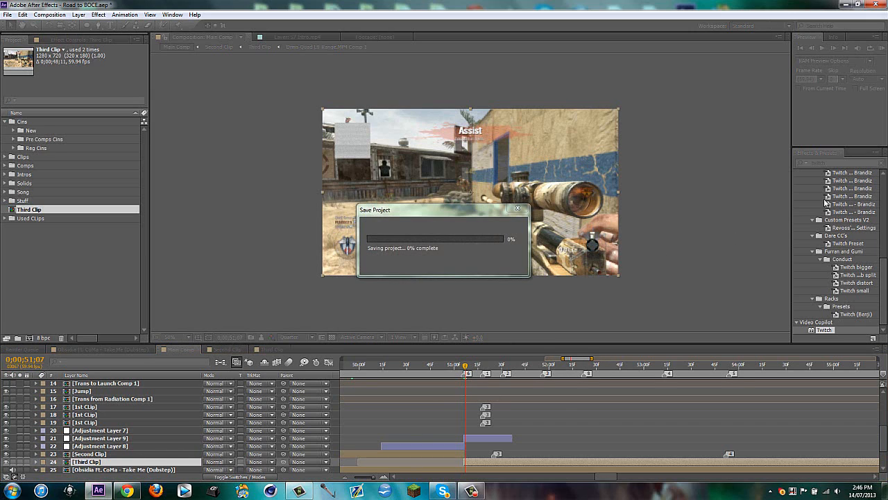
{"action": "left_click", "coordinate": [472, 492]}
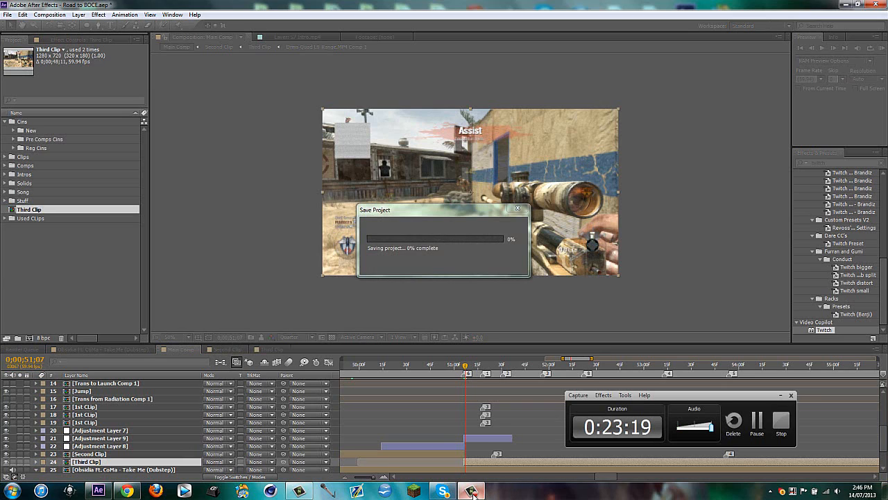